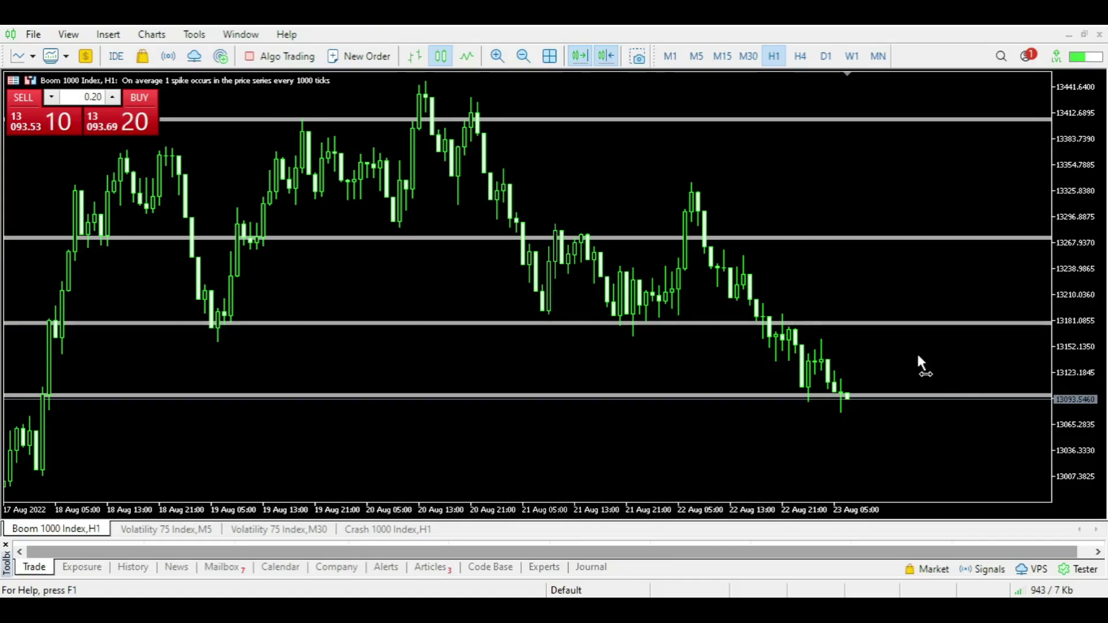
Compare the Boom 1000 Index price action on the M30, M1 and H1 timeframes.
{"action": "left_click_drag", "start_coordinate": [487, 376], "coordinate": [642, 377]}
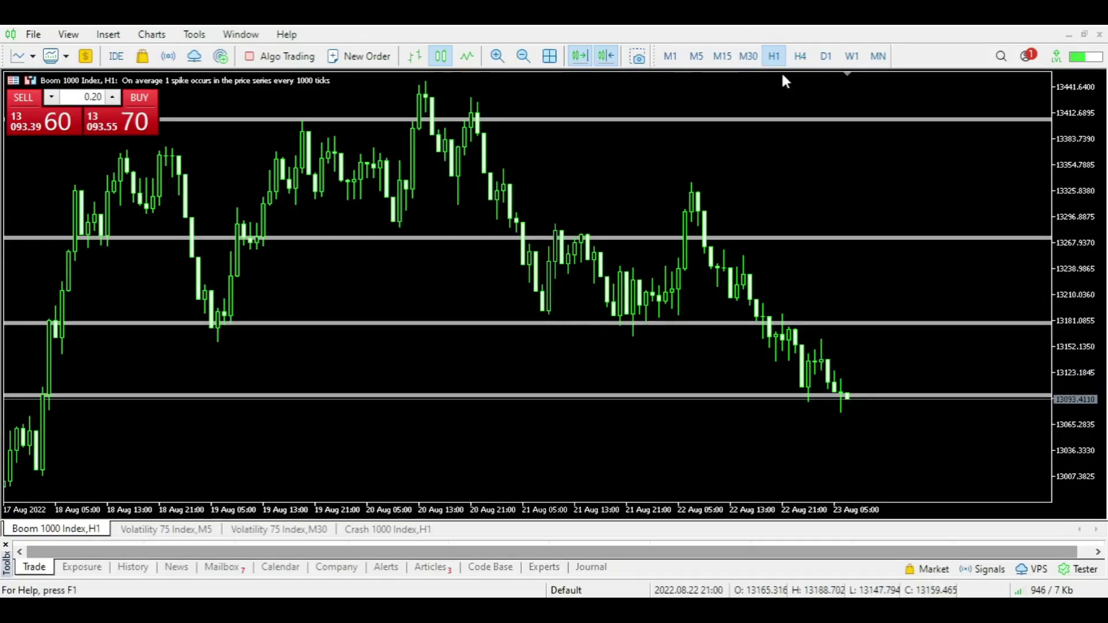
{"action": "left_click", "coordinate": [749, 57]}
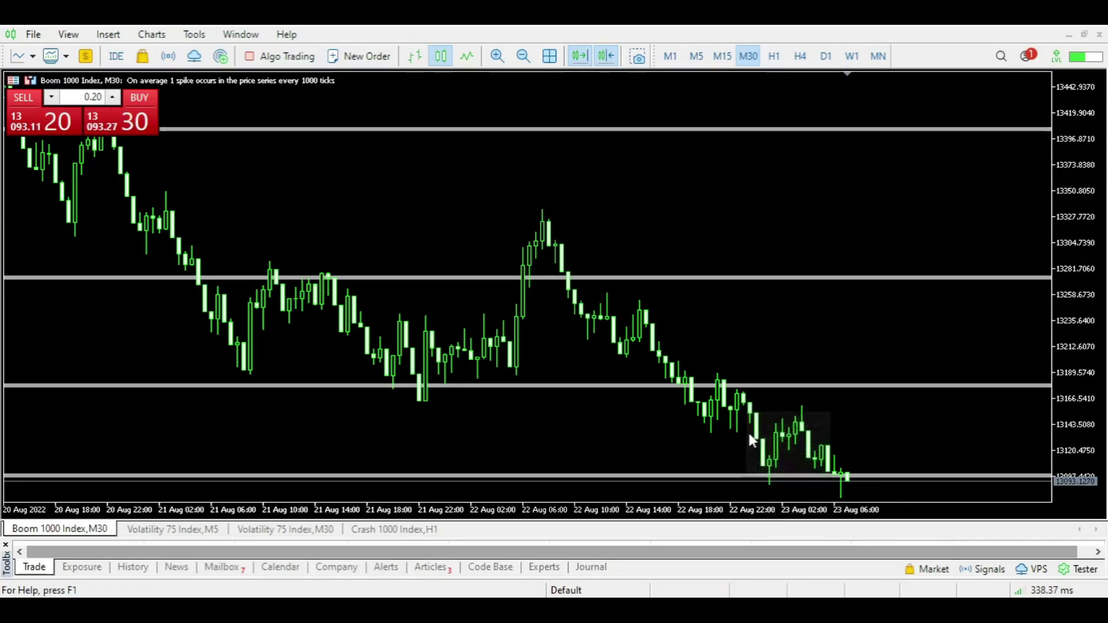
{"action": "mouse_move", "coordinate": [763, 447]}
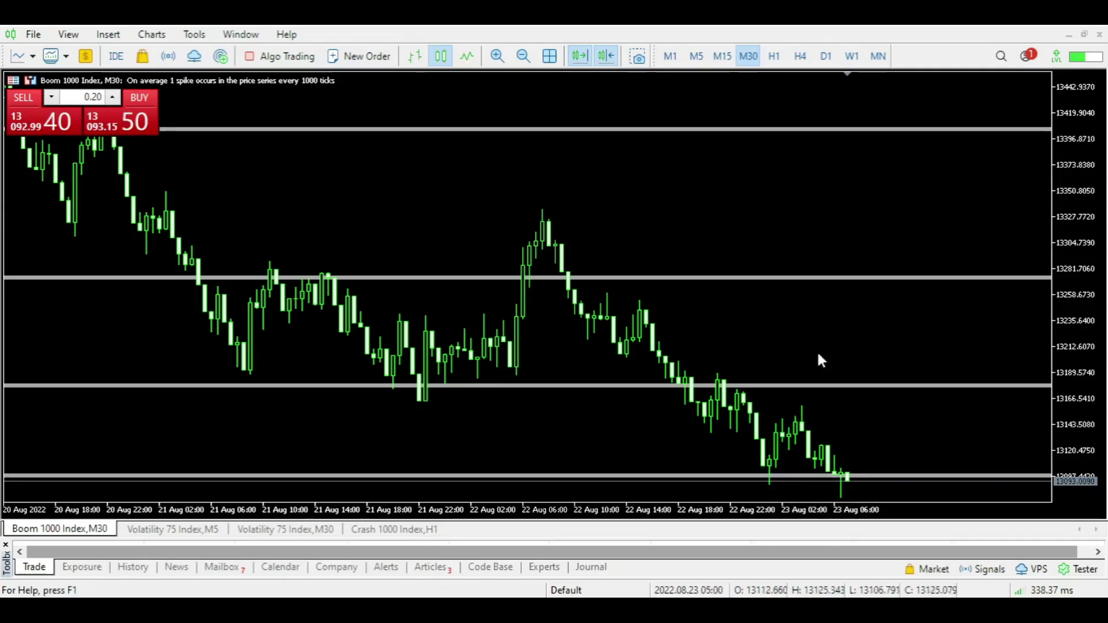
{"action": "left_click", "coordinate": [672, 60]}
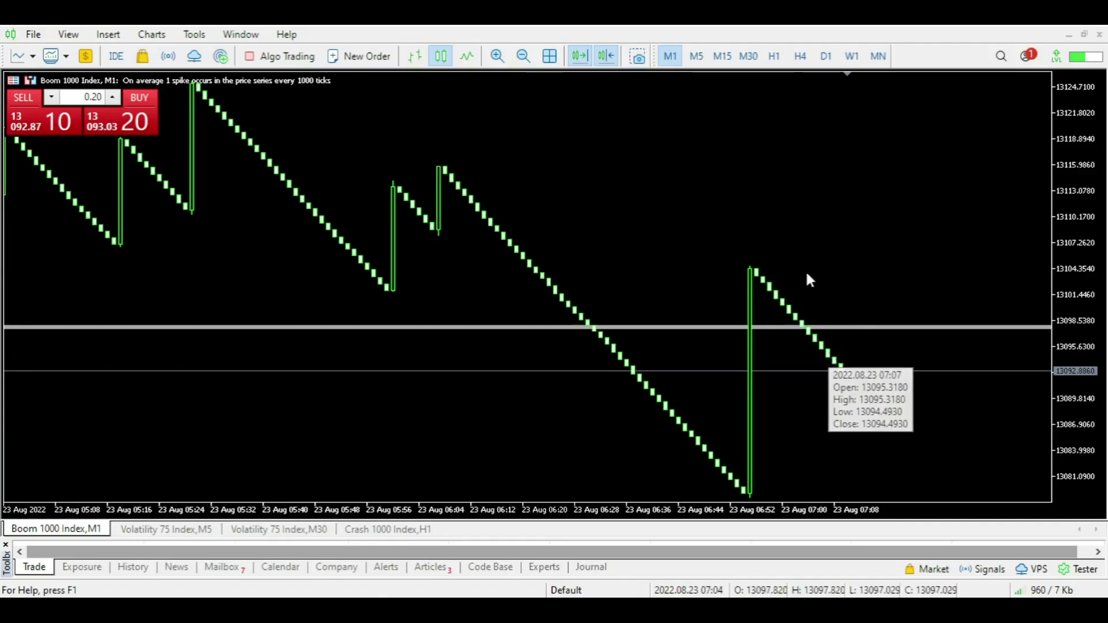
{"action": "left_click", "coordinate": [774, 56]}
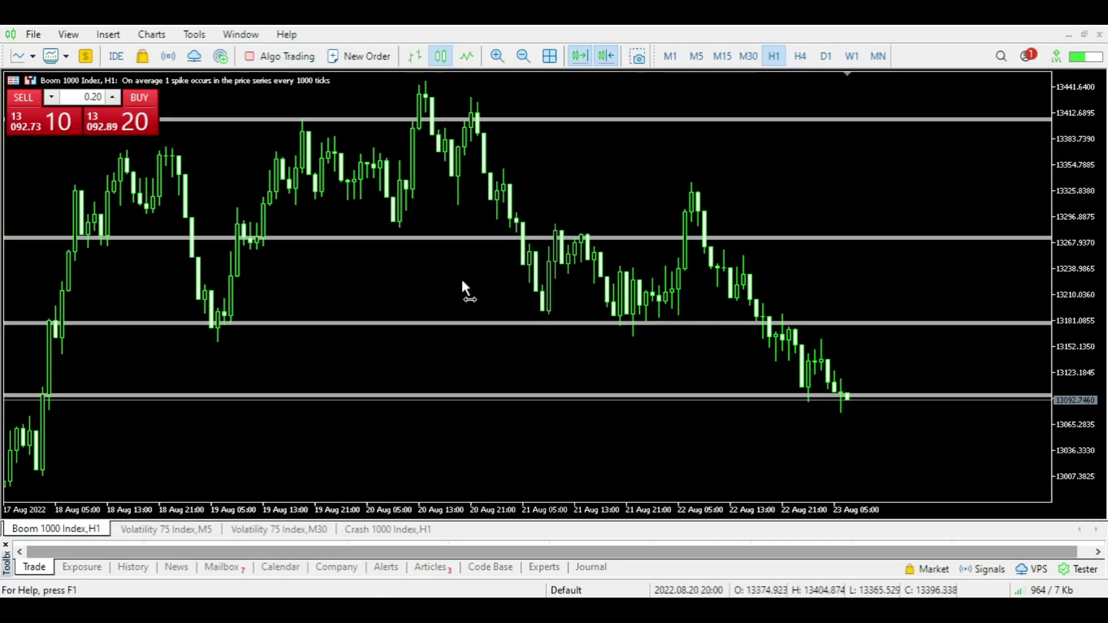
{"action": "left_click_drag", "start_coordinate": [461, 277], "coordinate": [585, 272]}
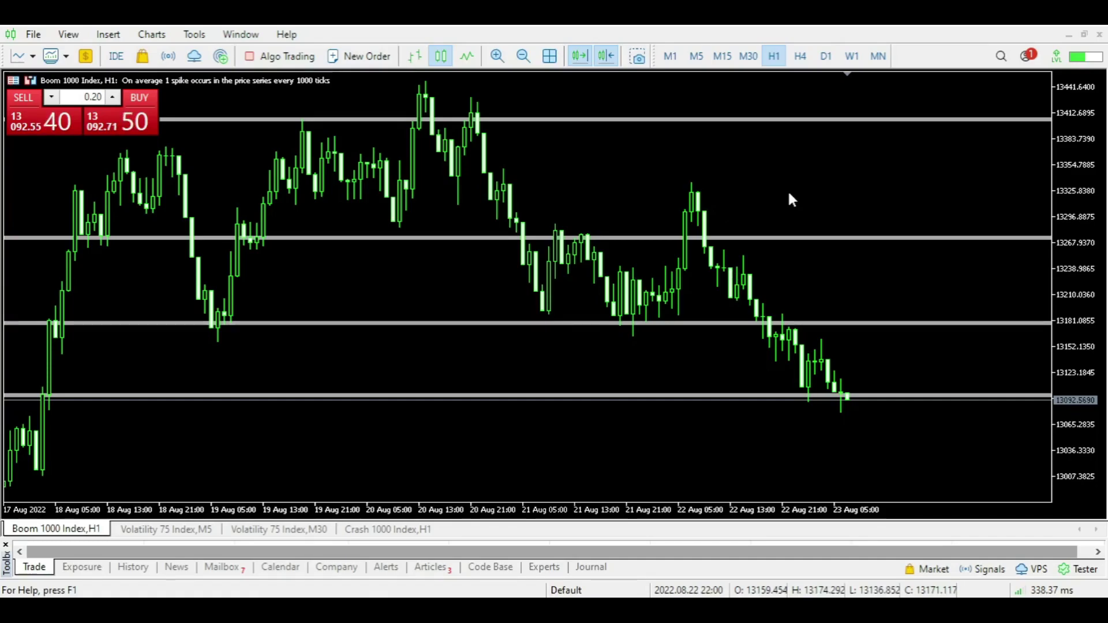
Set the Boom 1000 Index chart to the M1 timeframe and compress its vertical price scale.
{"action": "left_click", "coordinate": [669, 58]}
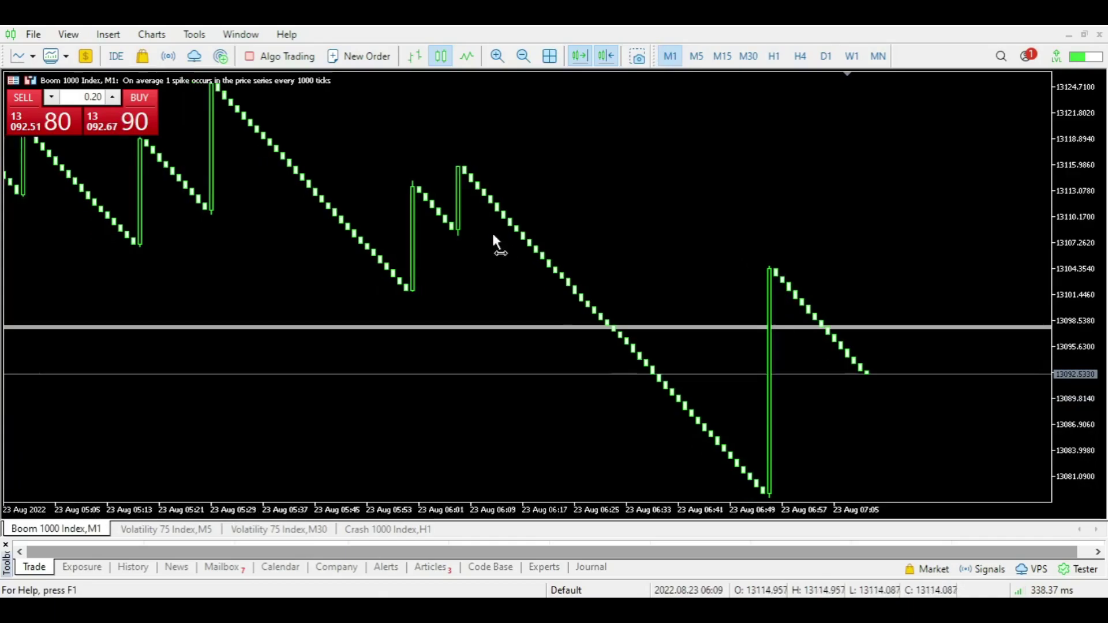
{"action": "left_click_drag", "start_coordinate": [494, 243], "coordinate": [734, 255]}
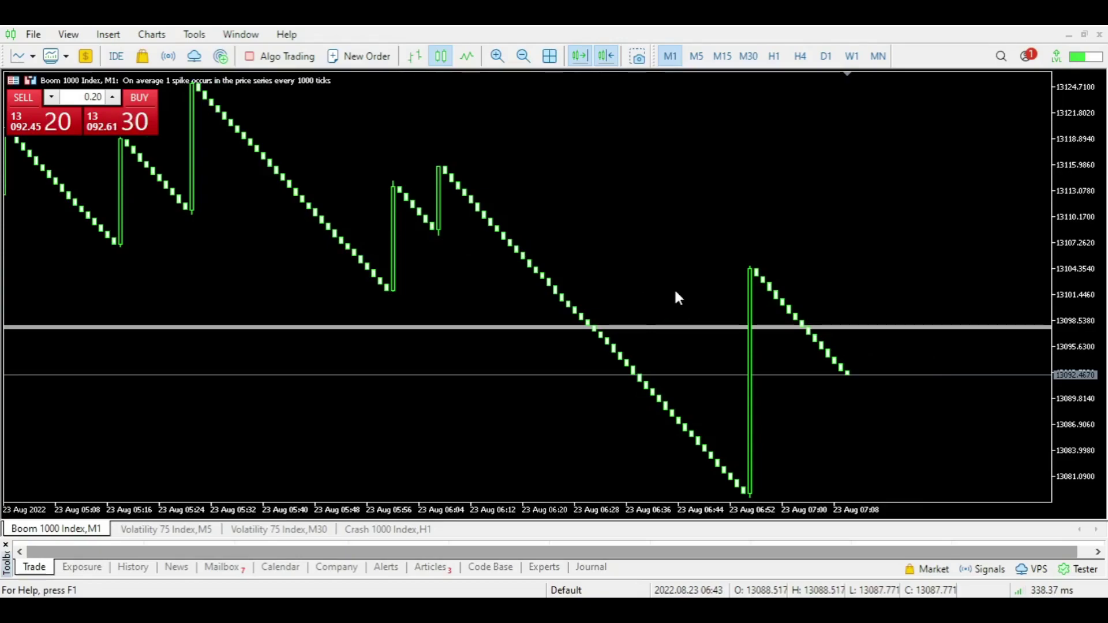
{"action": "left_click_drag", "start_coordinate": [1074, 120], "coordinate": [1073, 166]}
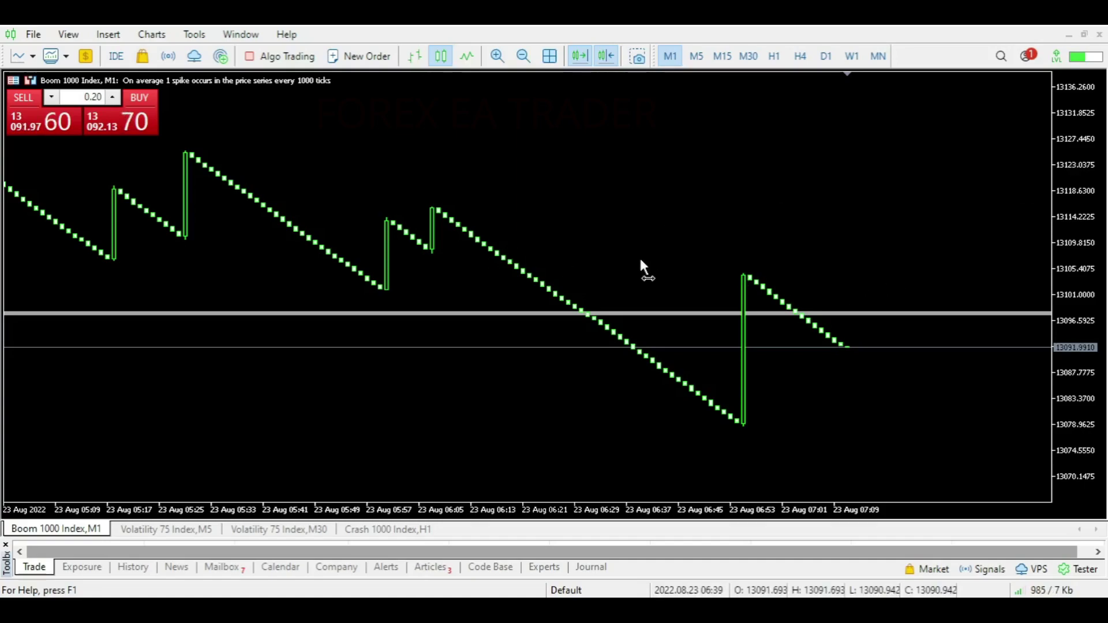
Examine the M1 candles along the decline after 06:06, the spike at 06:55 and the drop following it.
{"action": "left_click_drag", "start_coordinate": [641, 259], "coordinate": [744, 253]}
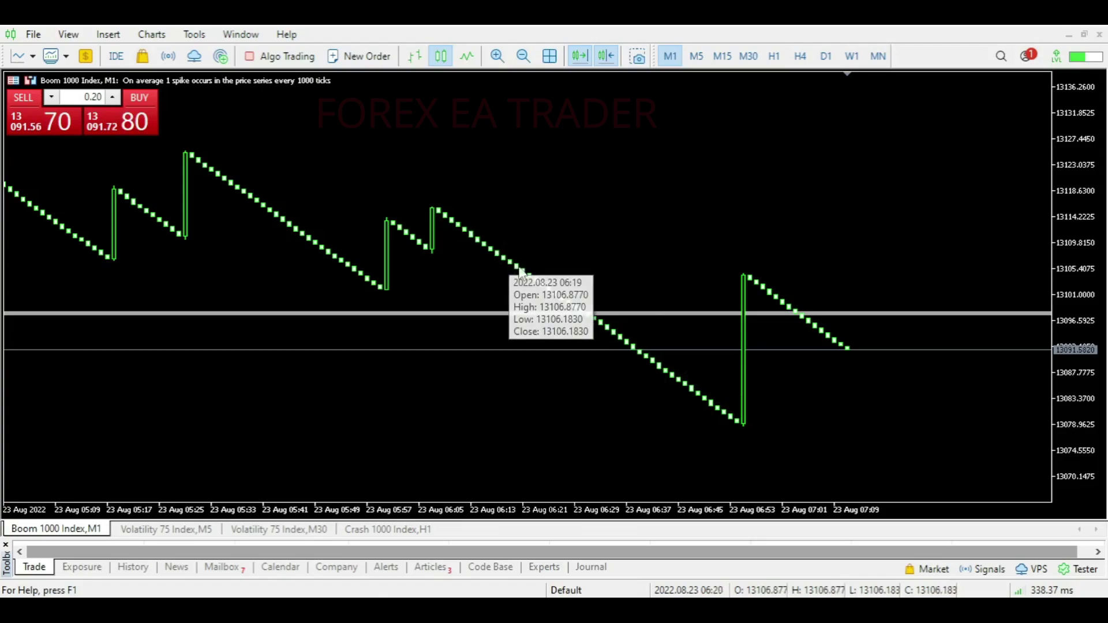
{"action": "mouse_move", "coordinate": [537, 283]}
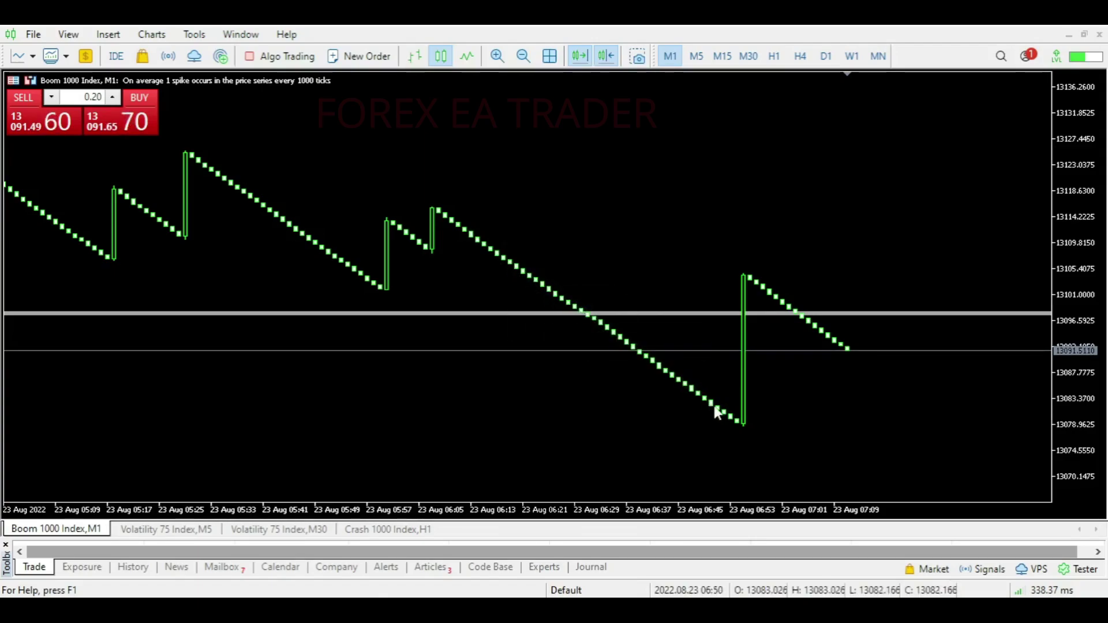
{"action": "mouse_move", "coordinate": [743, 427]}
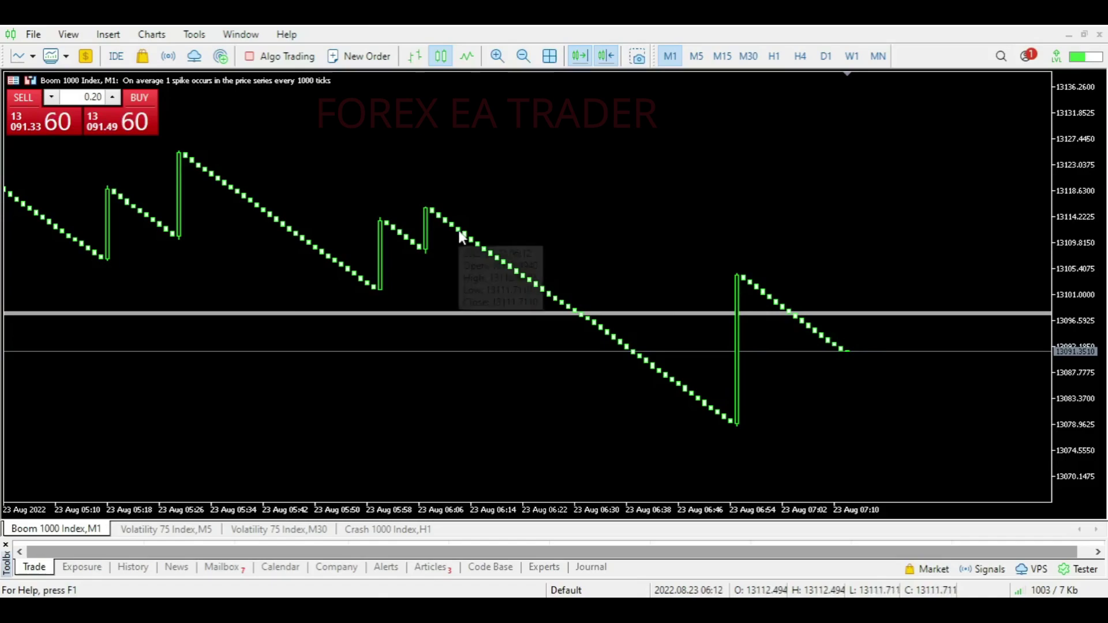
{"action": "mouse_move", "coordinate": [592, 319]}
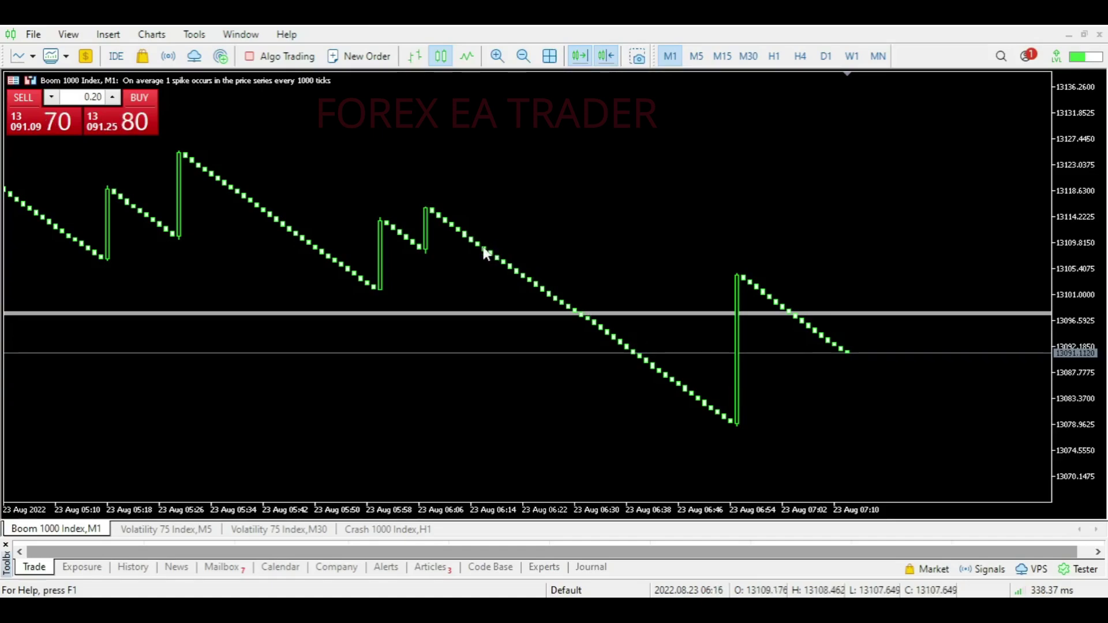
{"action": "mouse_move", "coordinate": [458, 230]}
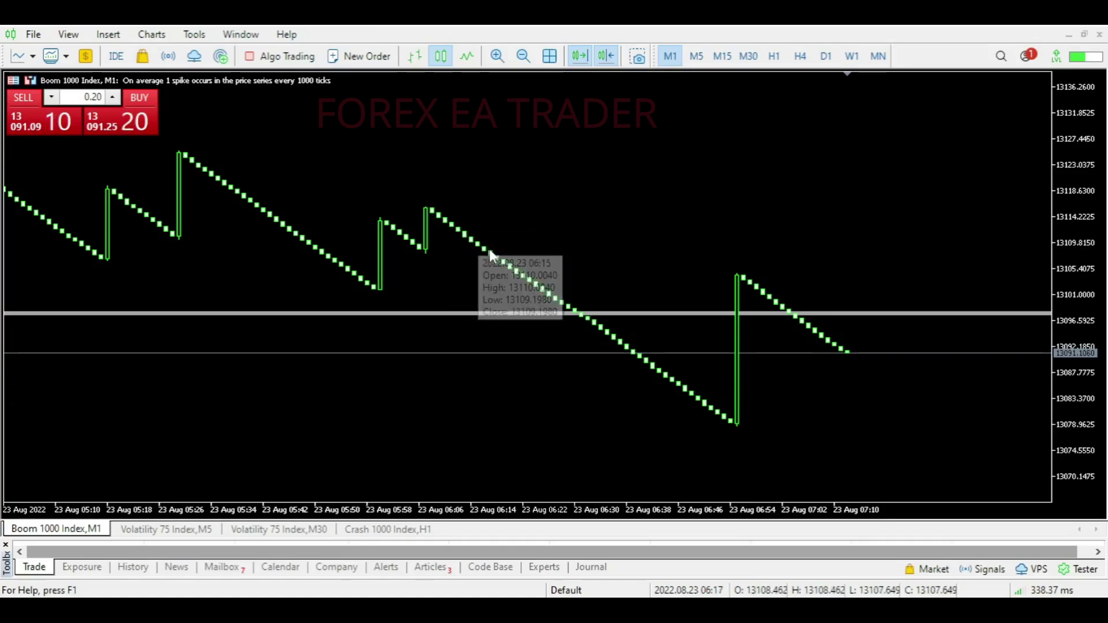
{"action": "mouse_move", "coordinate": [502, 255]}
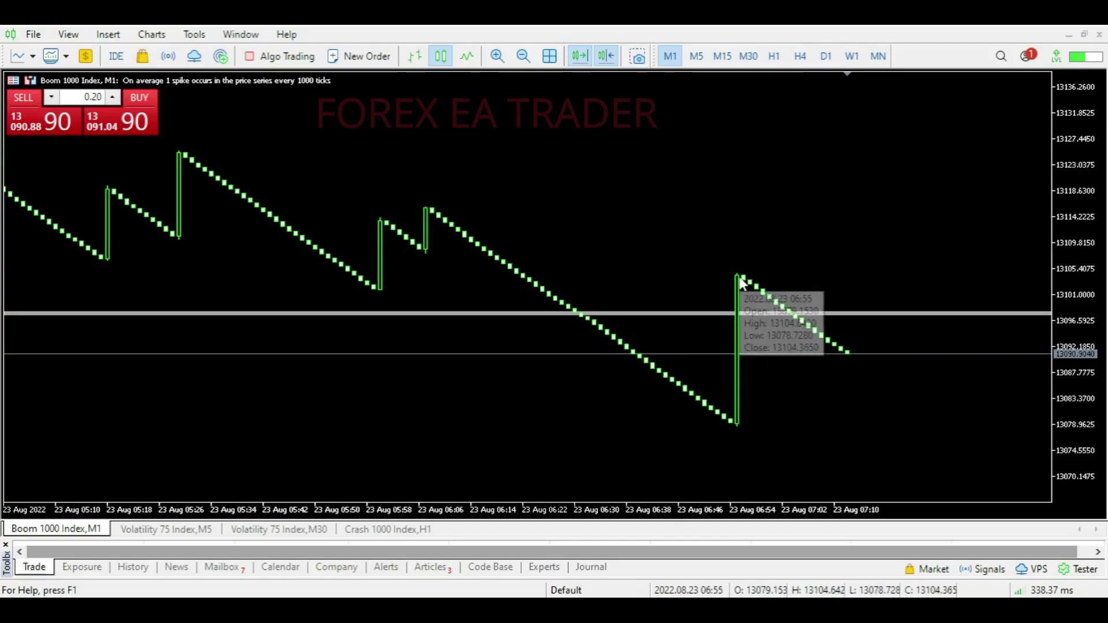
{"action": "mouse_move", "coordinate": [743, 281]}
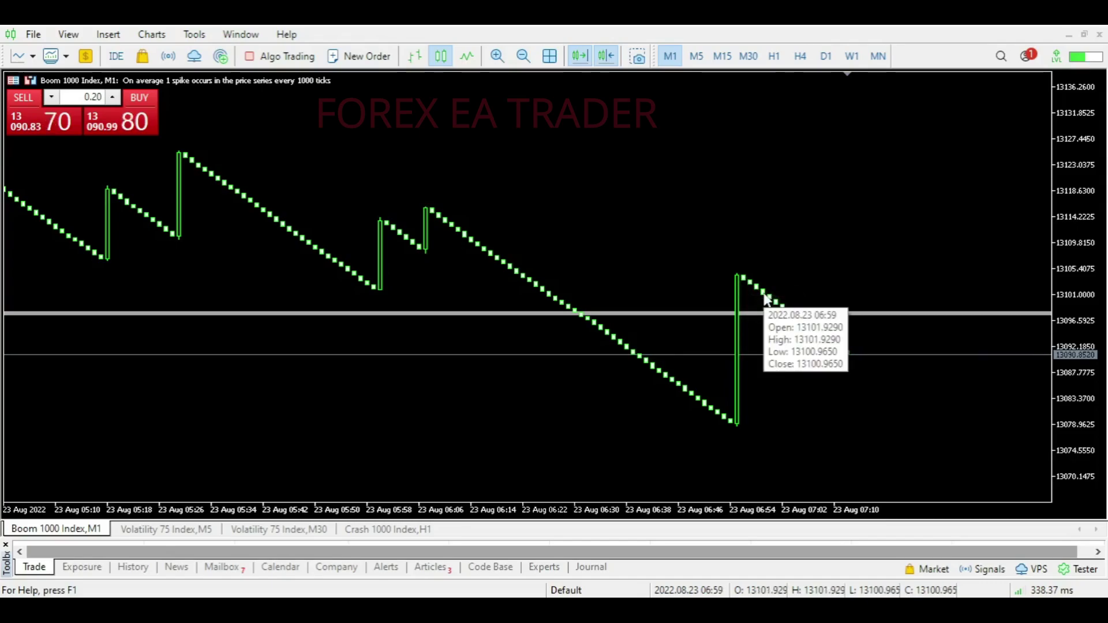
{"action": "mouse_move", "coordinate": [775, 306]}
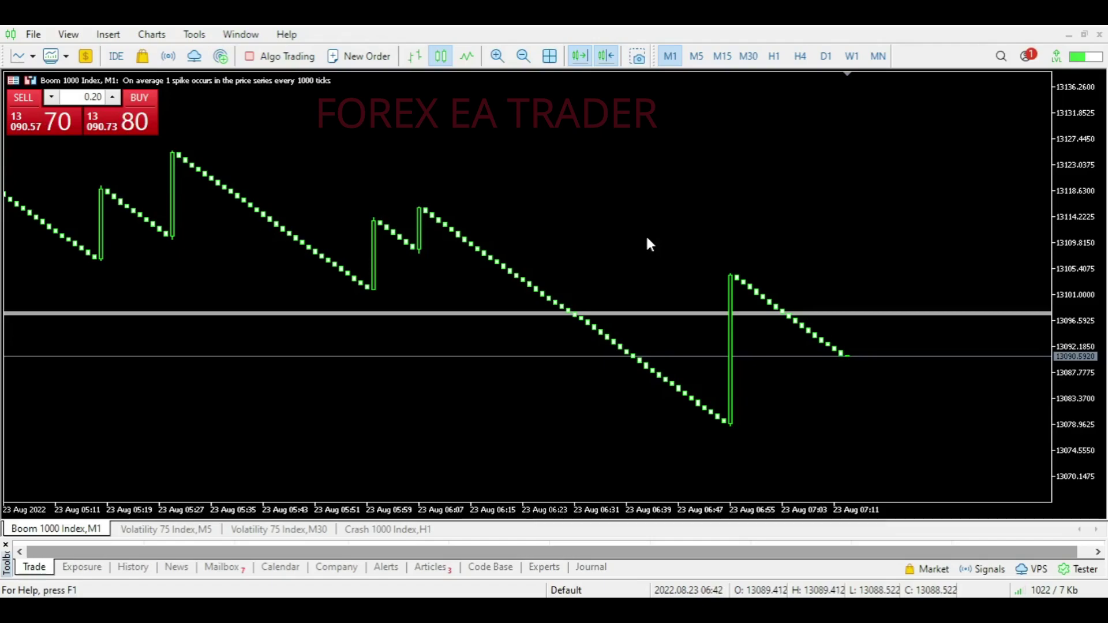
Add a red exponential Moving Average with period 1 and shift 0, applied to Close, to the M1 chart.
{"action": "left_click", "coordinate": [107, 36]}
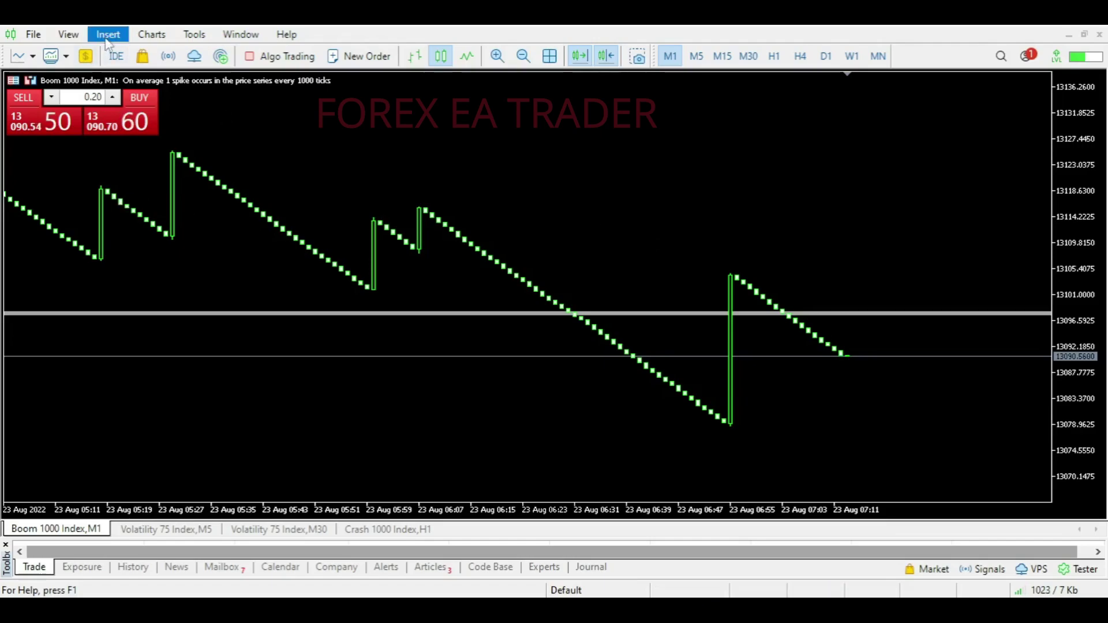
{"action": "mouse_move", "coordinate": [132, 54]}
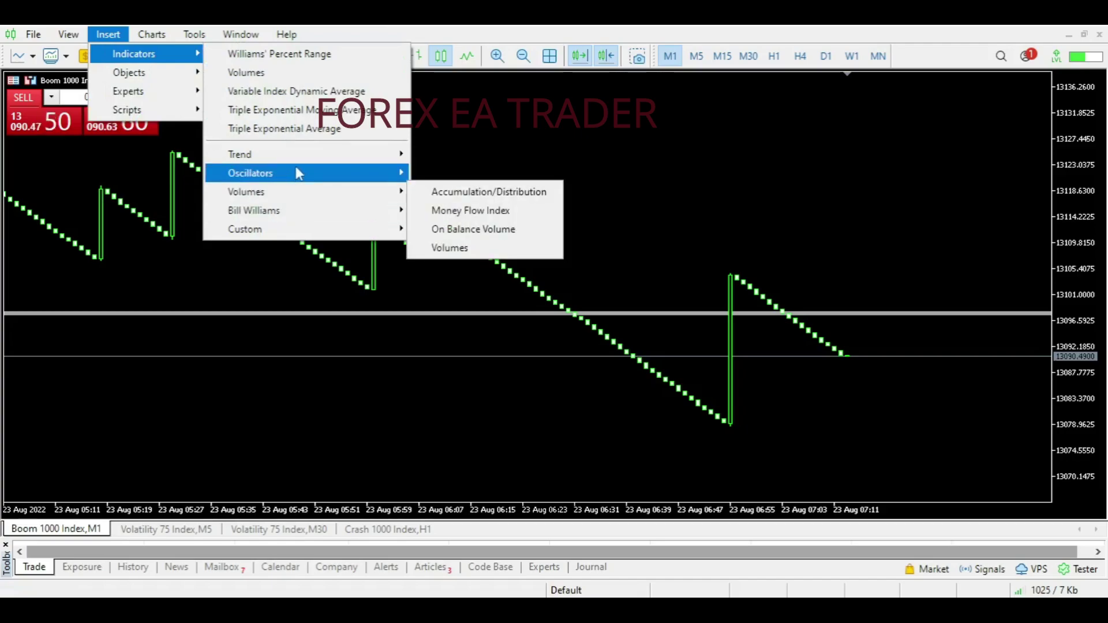
{"action": "mouse_move", "coordinate": [307, 161]}
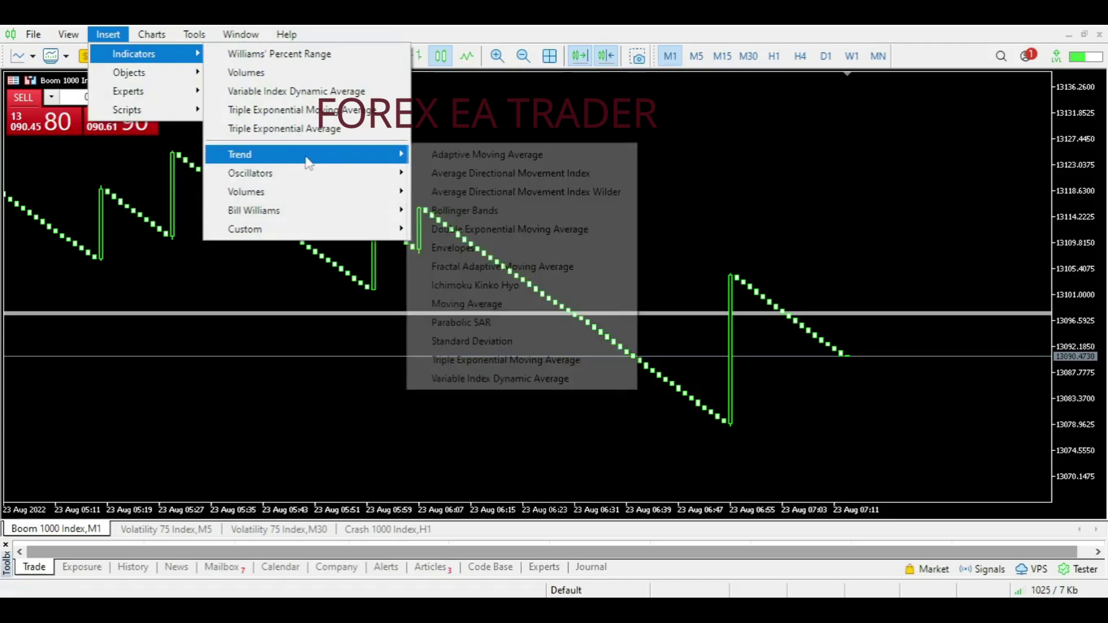
{"action": "left_click", "coordinate": [455, 306]}
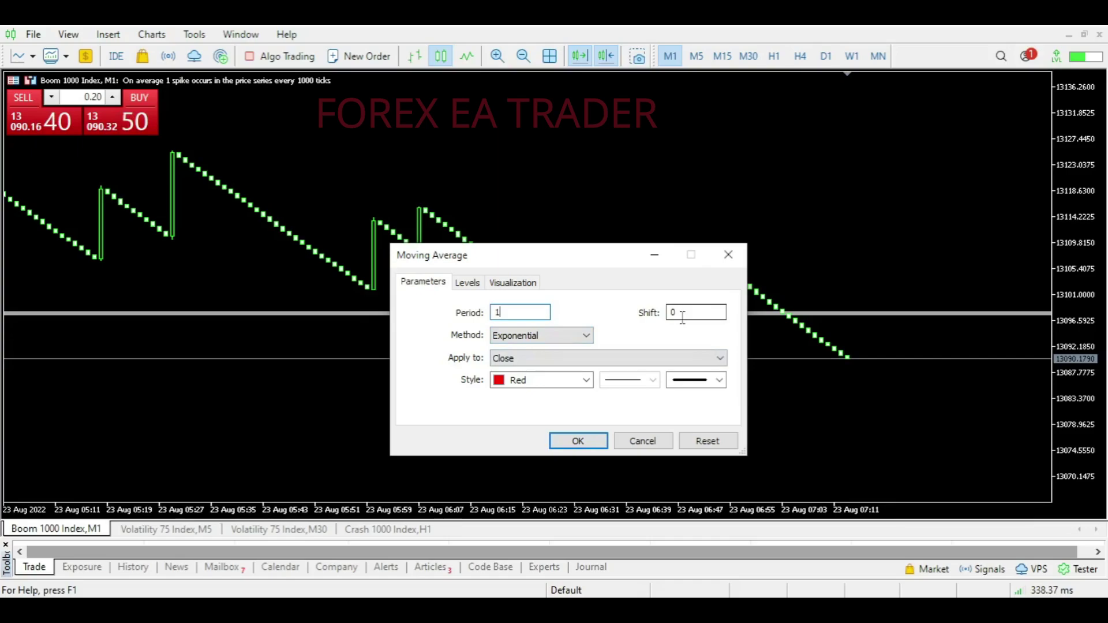
{"action": "left_click", "coordinate": [579, 442]}
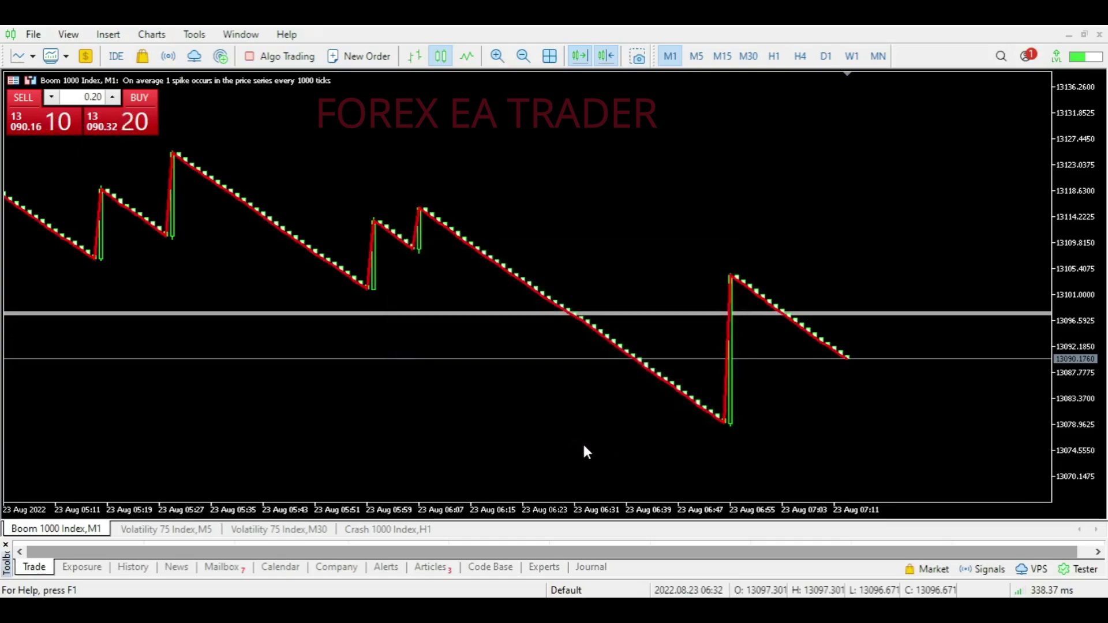
{"action": "mouse_move", "coordinate": [725, 424]}
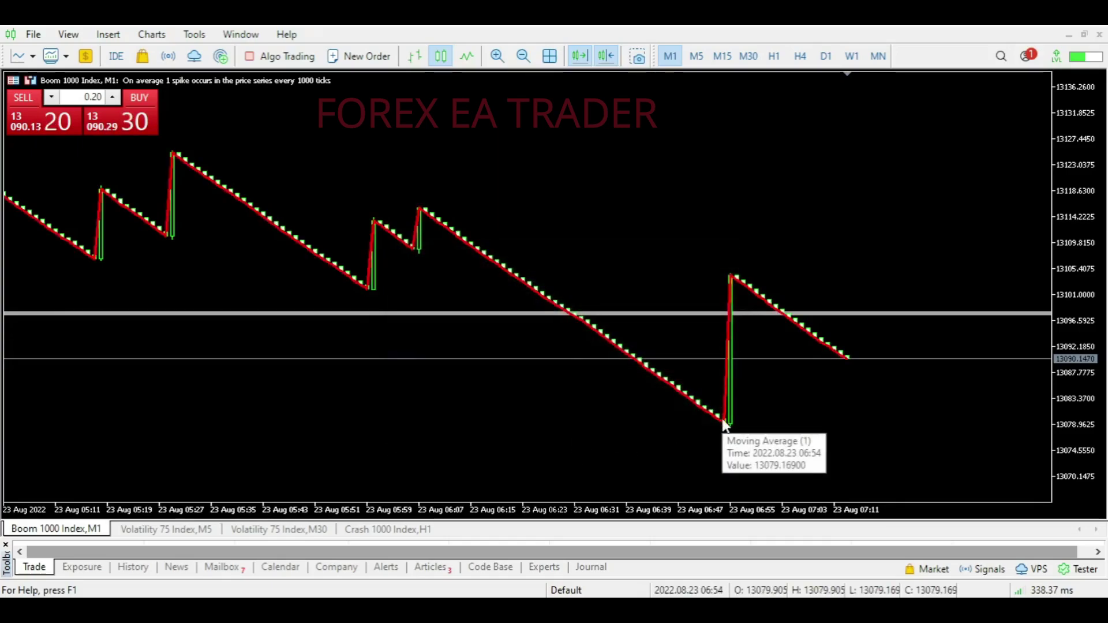
Try to add a second exponential Moving Average with period 1 and shift 0, applied to Close, in Lime.
{"action": "left_click", "coordinate": [109, 38]}
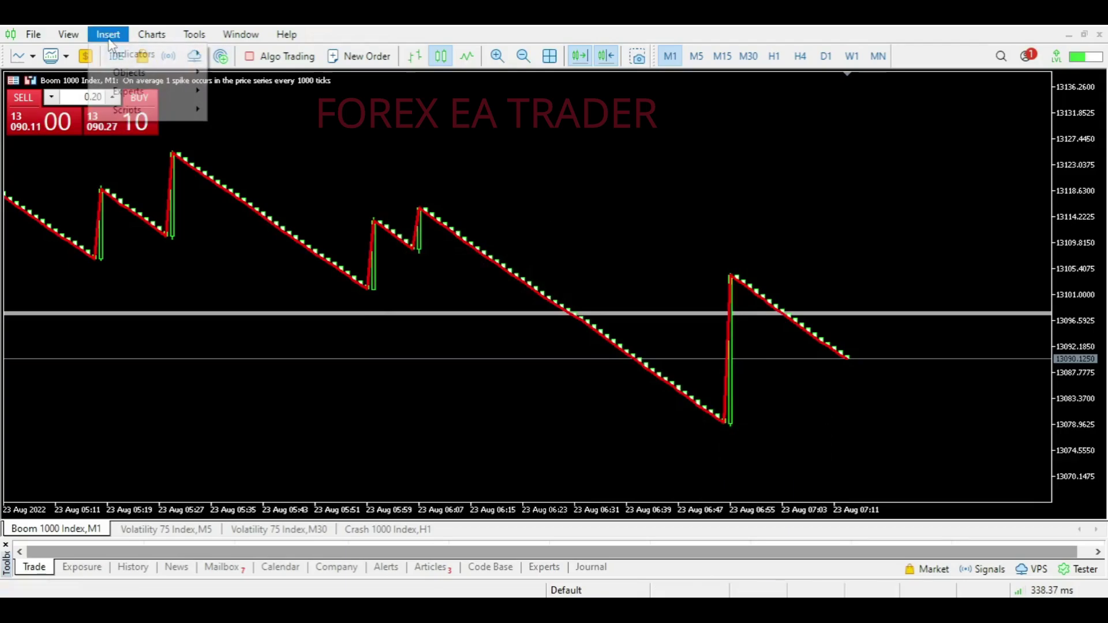
{"action": "mouse_move", "coordinate": [139, 53]}
{"action": "mouse_move", "coordinate": [317, 165]}
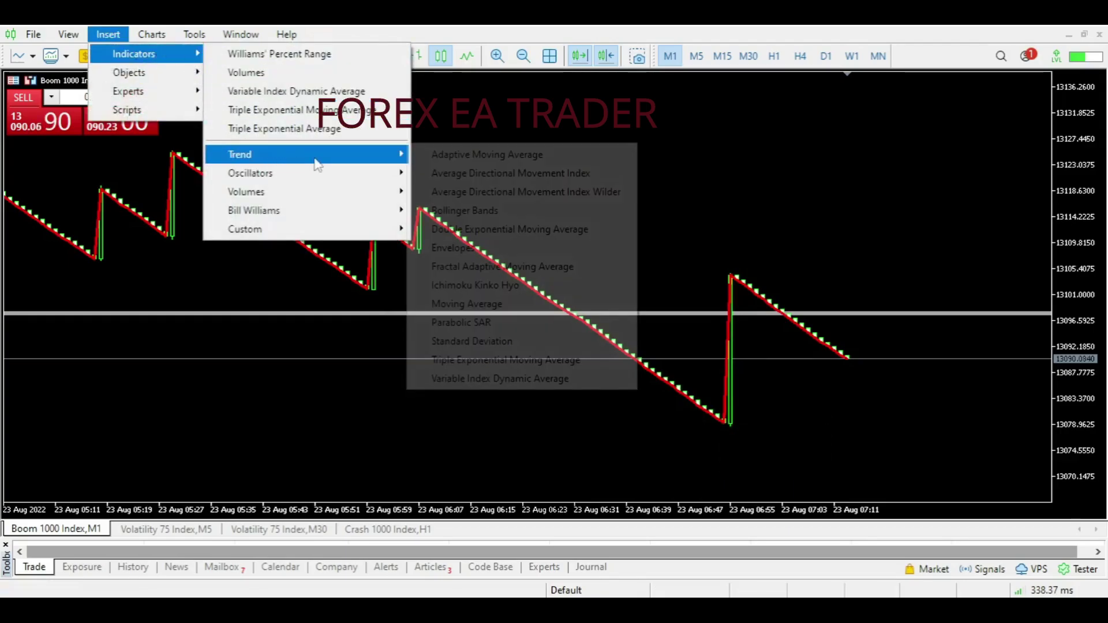
{"action": "left_click", "coordinate": [478, 304]}
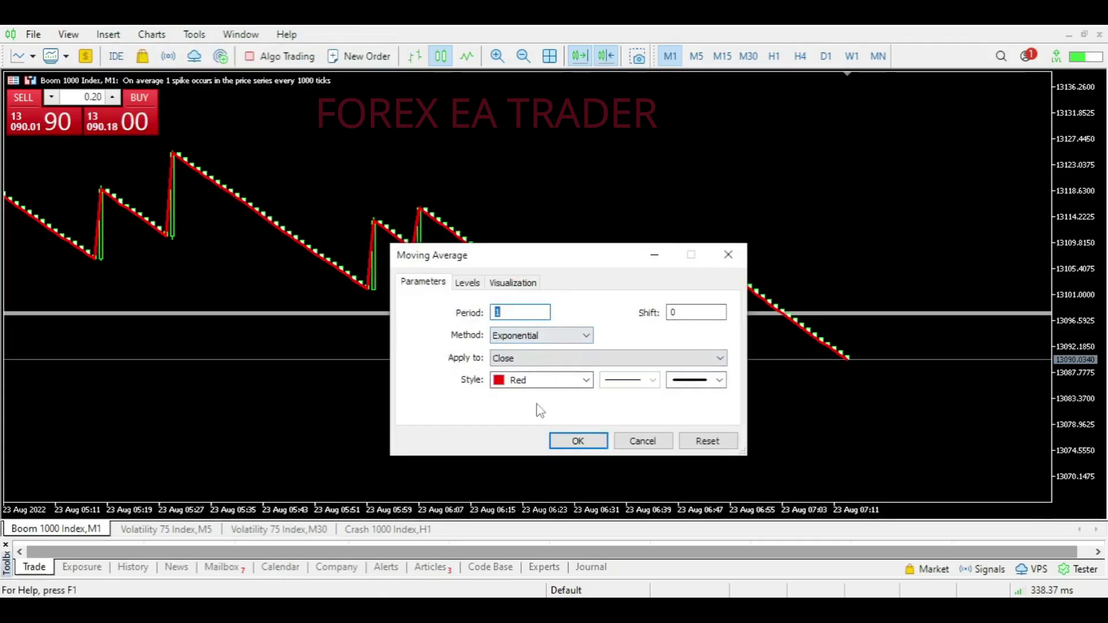
{"action": "left_click", "coordinate": [502, 385]}
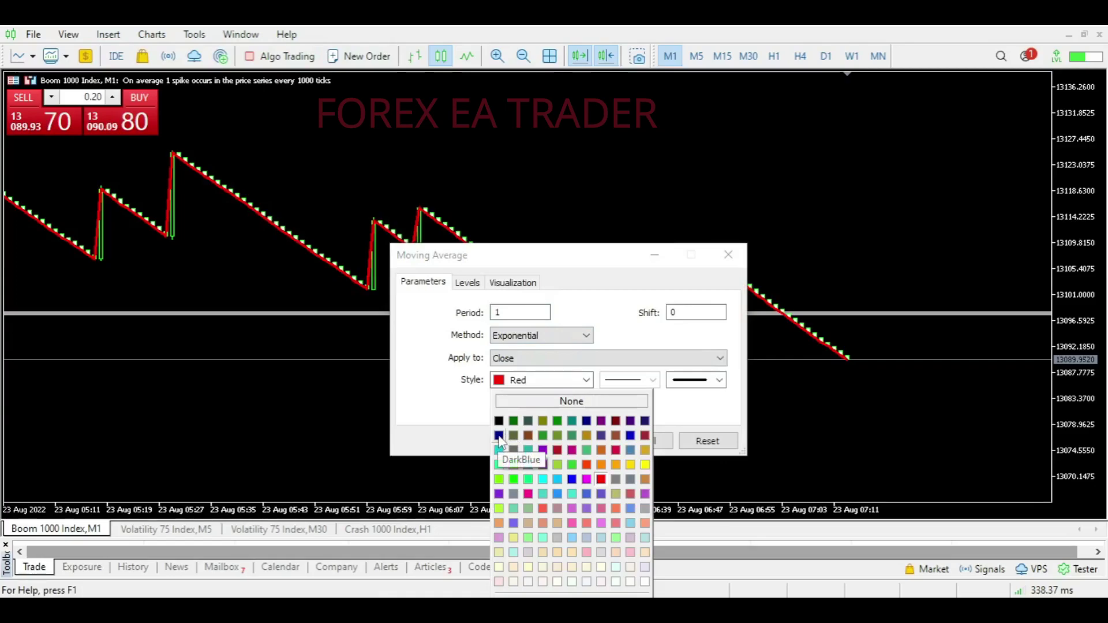
{"action": "left_click", "coordinate": [513, 480]}
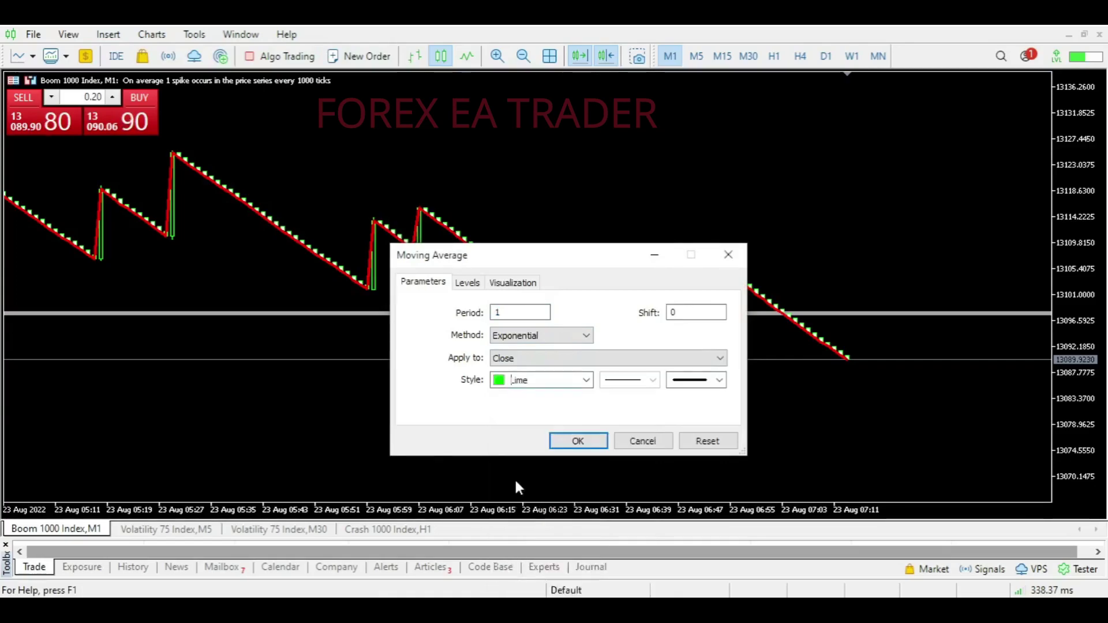
{"action": "left_click", "coordinate": [577, 440]}
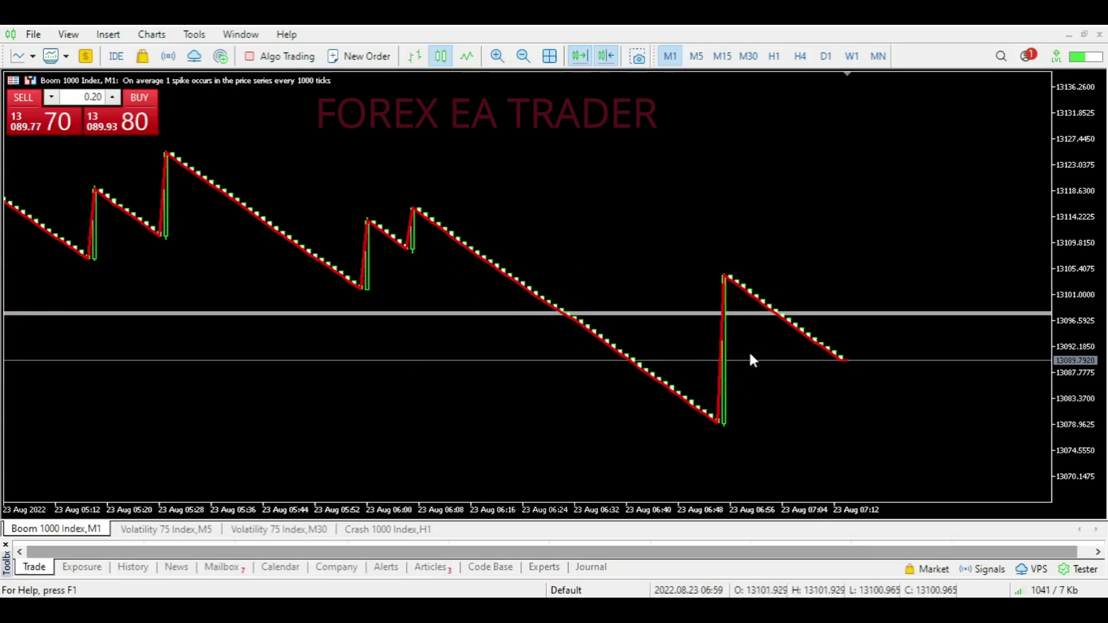
Set the shift of the existing red Moving Average on the Boom 1000 Index M1 chart to 1.
{"action": "right_click", "coordinate": [720, 354]}
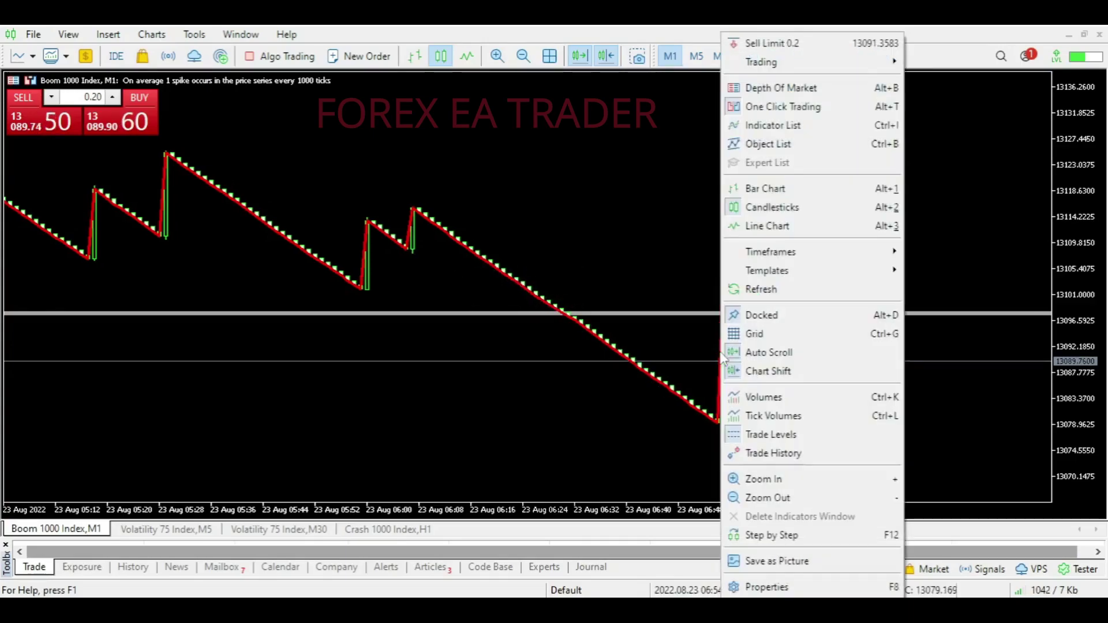
{"action": "left_click", "coordinate": [754, 126]}
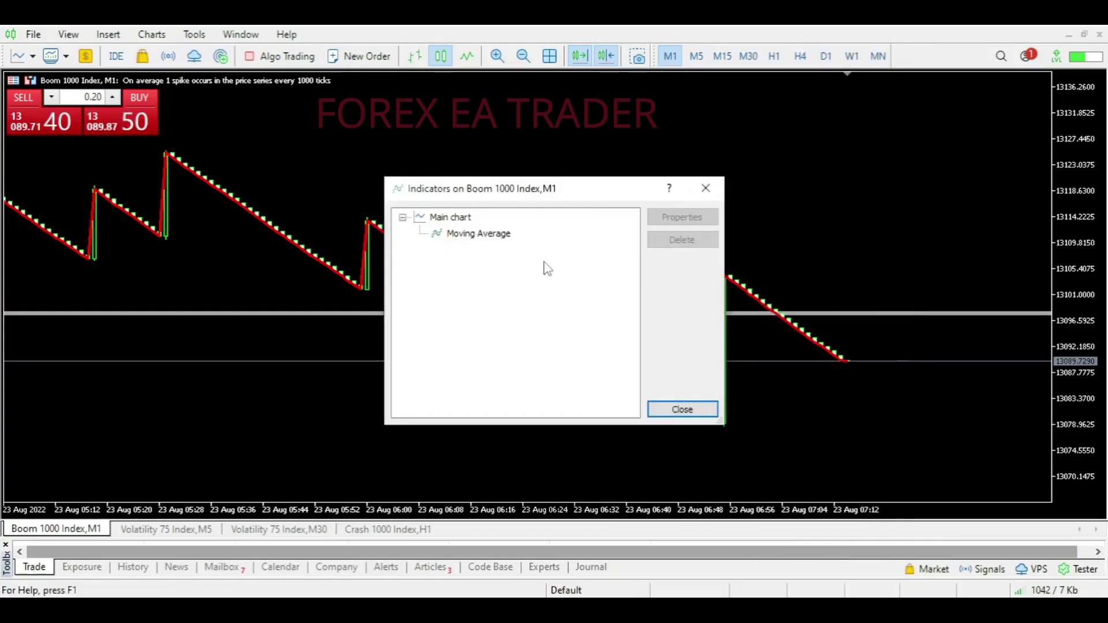
{"action": "left_click", "coordinate": [484, 237]}
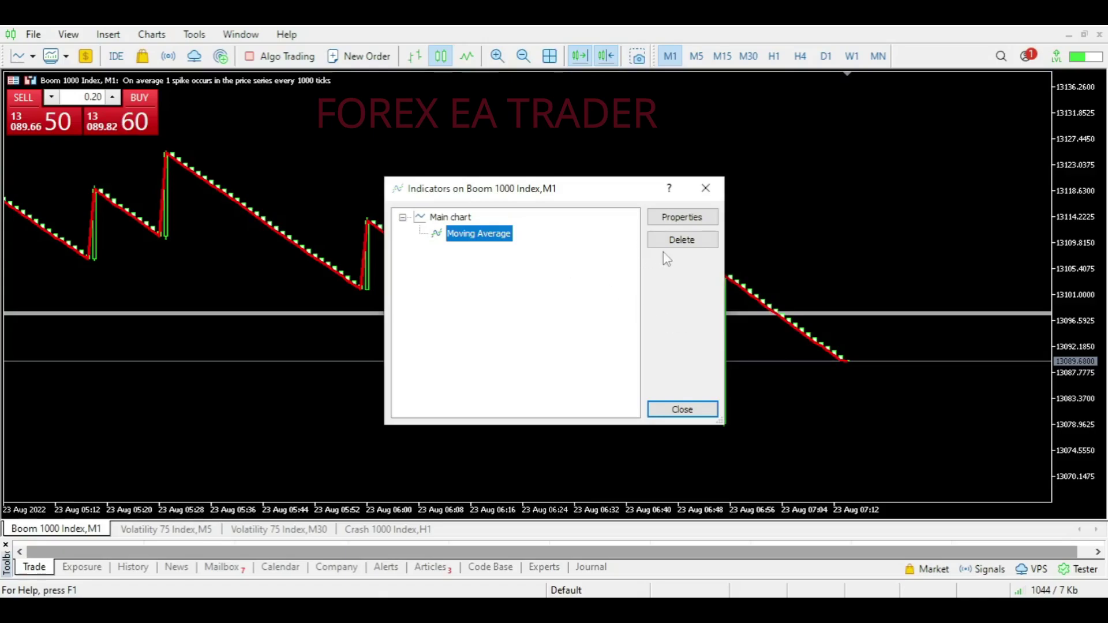
{"action": "left_click", "coordinate": [672, 219]}
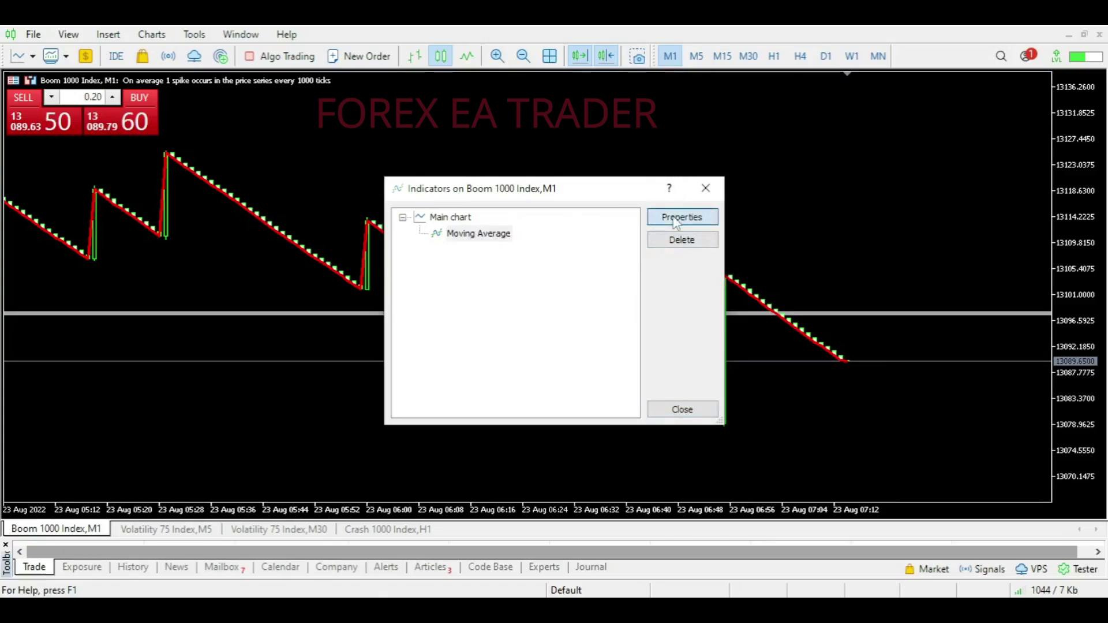
{"action": "left_click", "coordinate": [687, 312]}
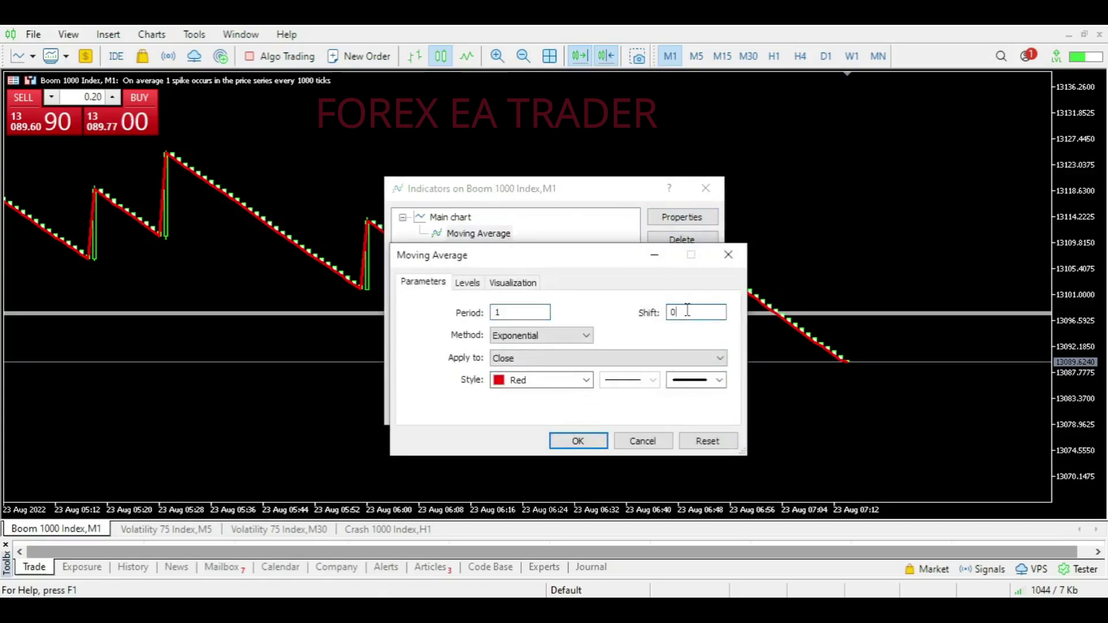
{"action": "left_click_drag", "start_coordinate": [687, 311], "coordinate": [666, 311]}
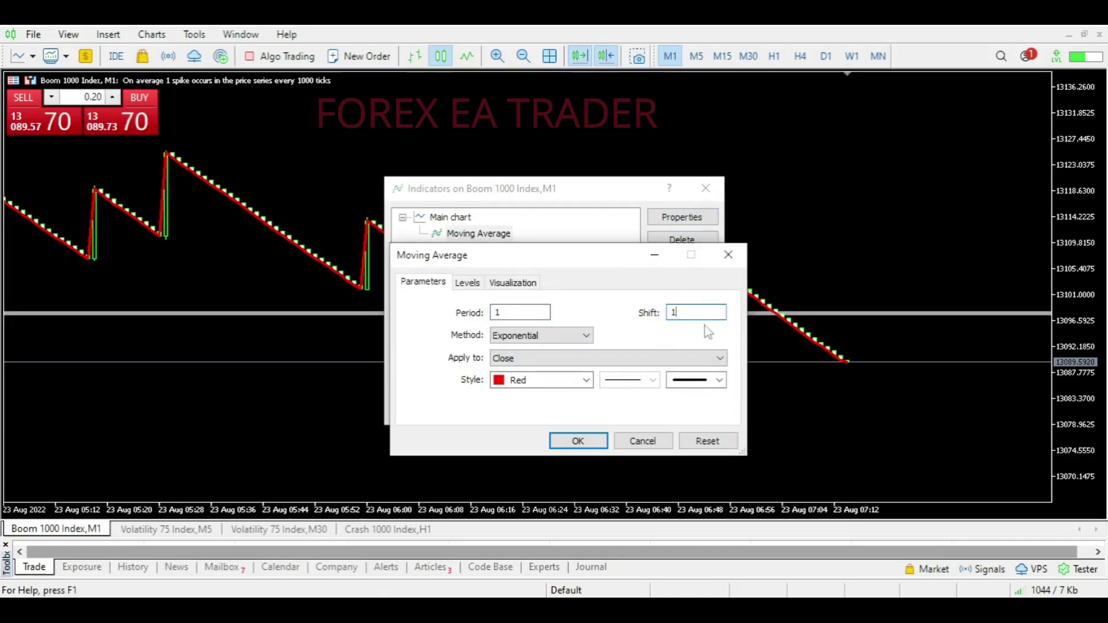
{"action": "left_click", "coordinate": [579, 441]}
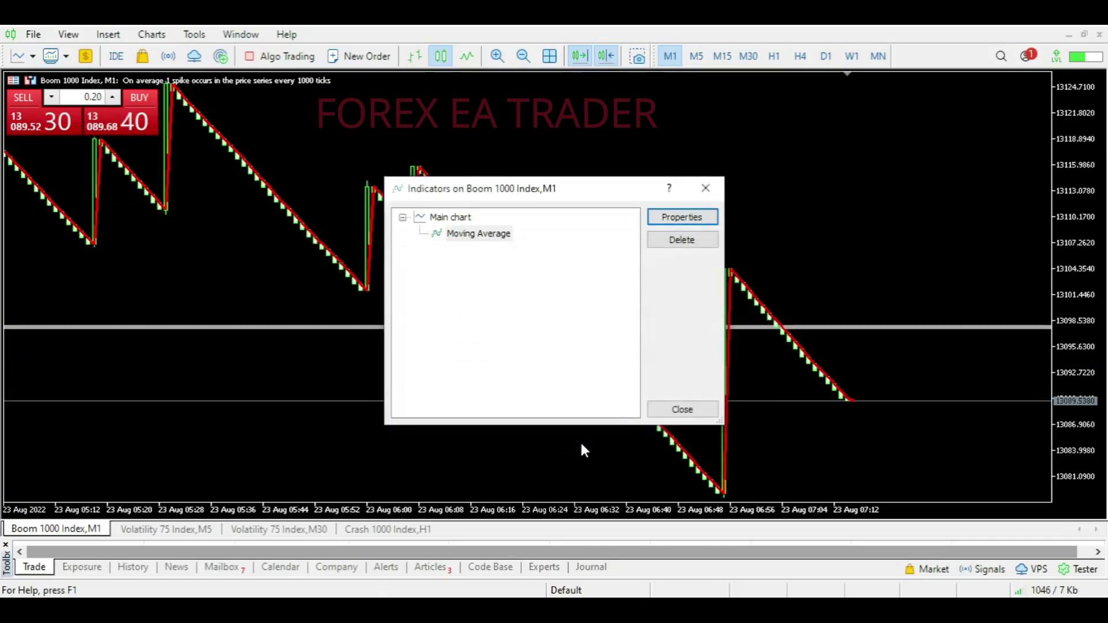
{"action": "left_click", "coordinate": [681, 409]}
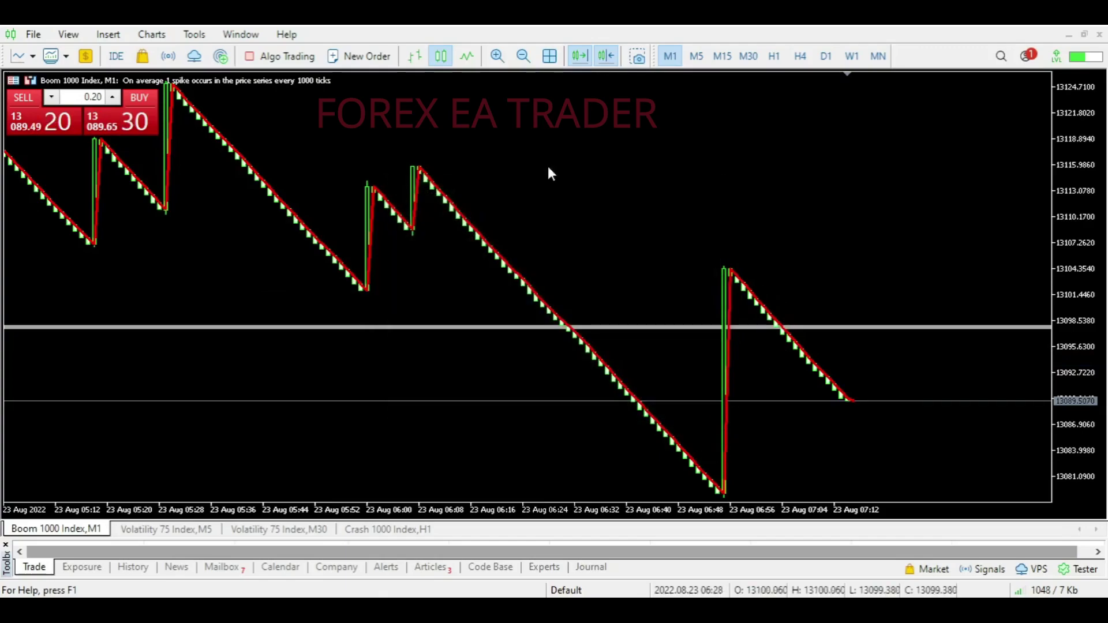
Add a second exponential Moving Average with period 1 and shift 0, applied to Close, in Lime.
{"action": "left_click", "coordinate": [108, 34]}
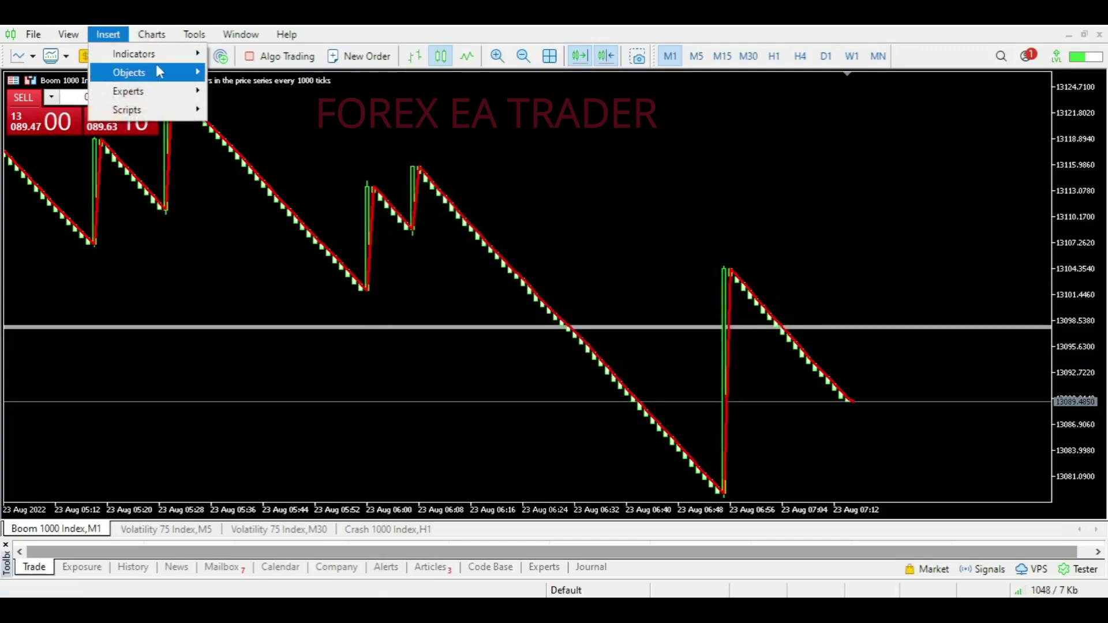
{"action": "mouse_move", "coordinate": [133, 54]}
{"action": "mouse_move", "coordinate": [323, 154]}
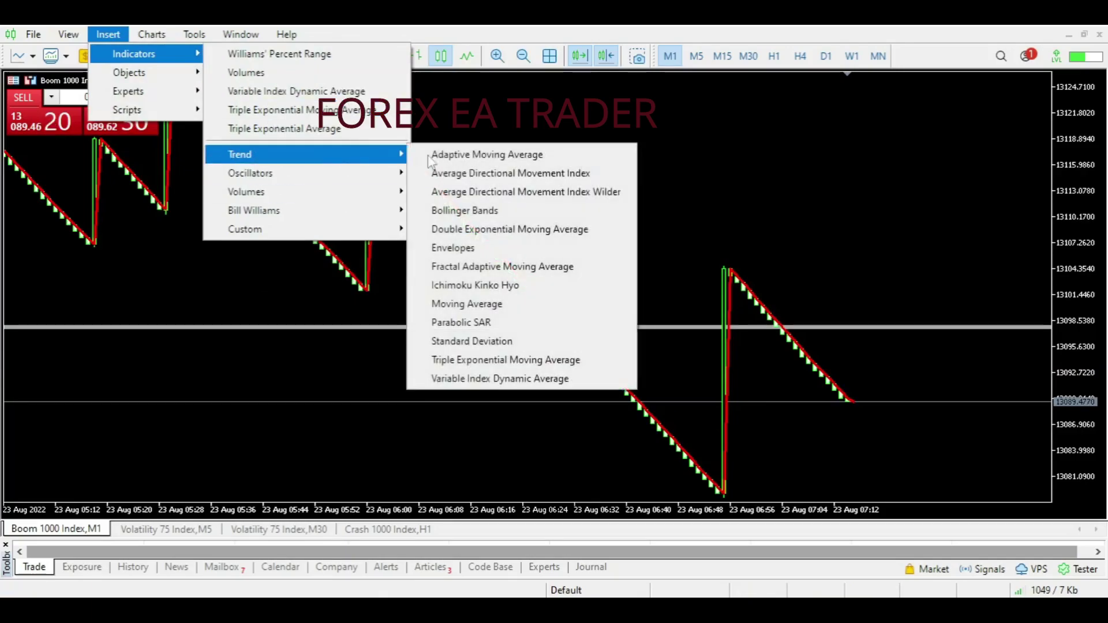
{"action": "left_click", "coordinate": [463, 304]}
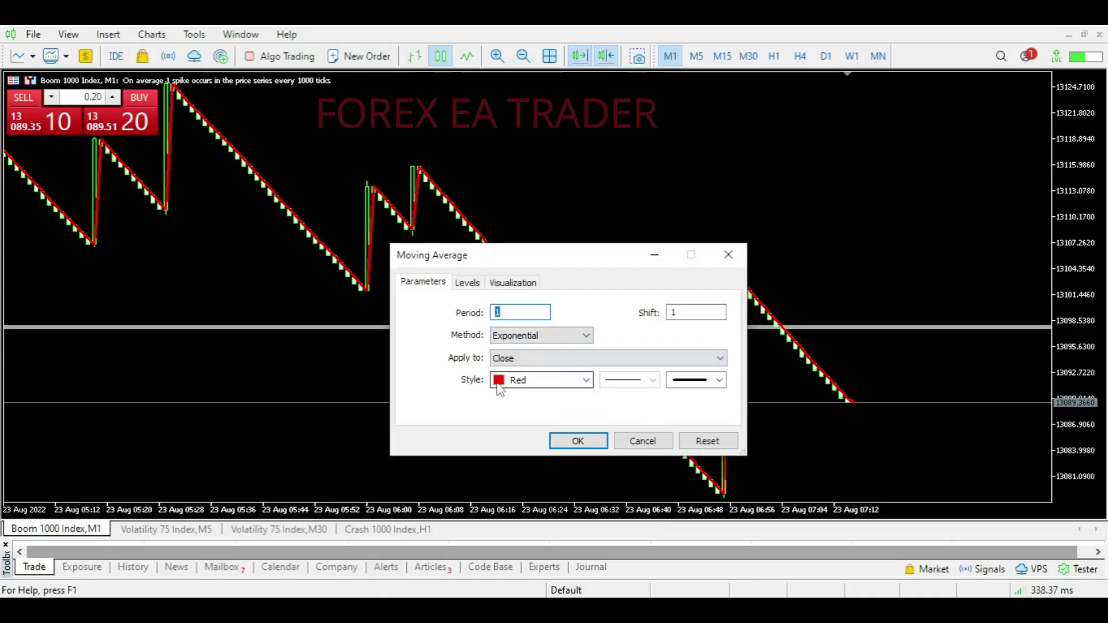
{"action": "left_click", "coordinate": [499, 388]}
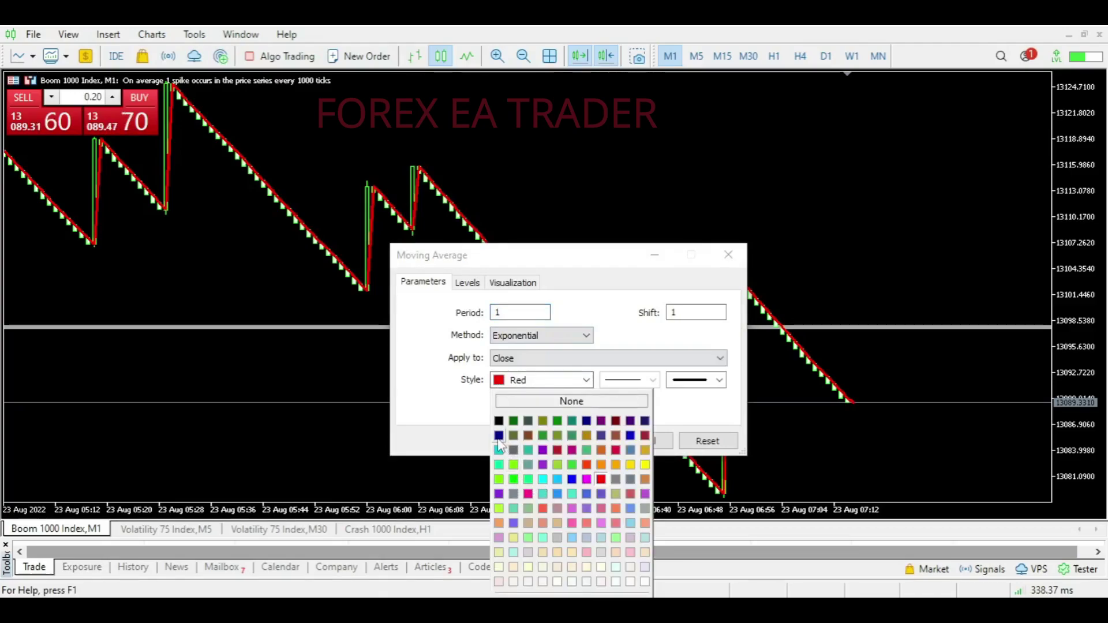
{"action": "left_click", "coordinate": [513, 479]}
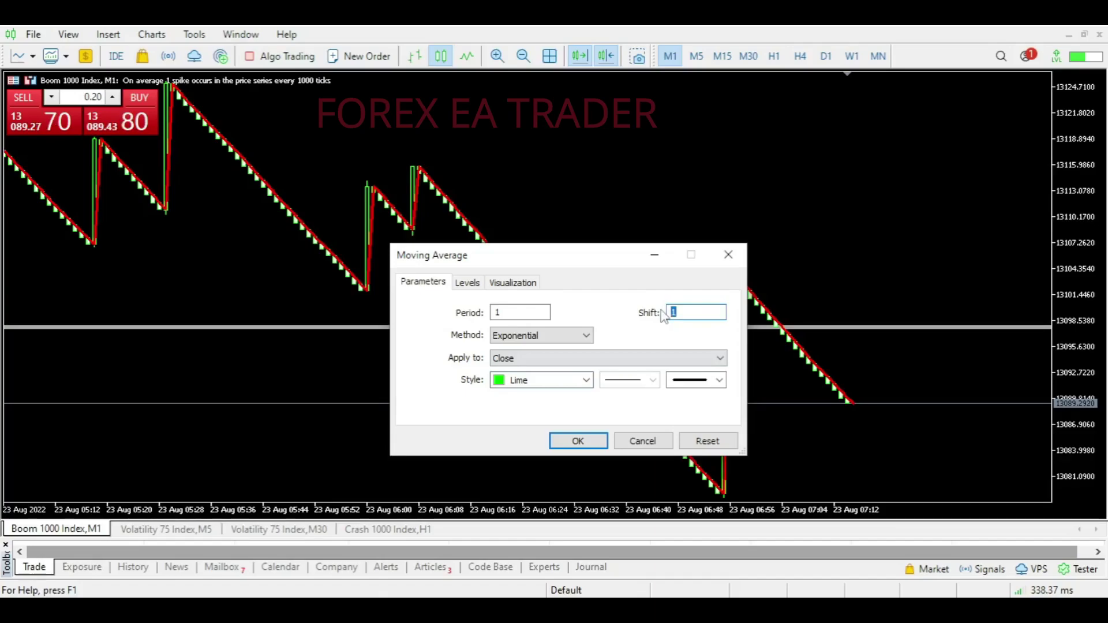
{"action": "type", "text": "0"}
{"action": "left_click", "coordinate": [578, 441]}
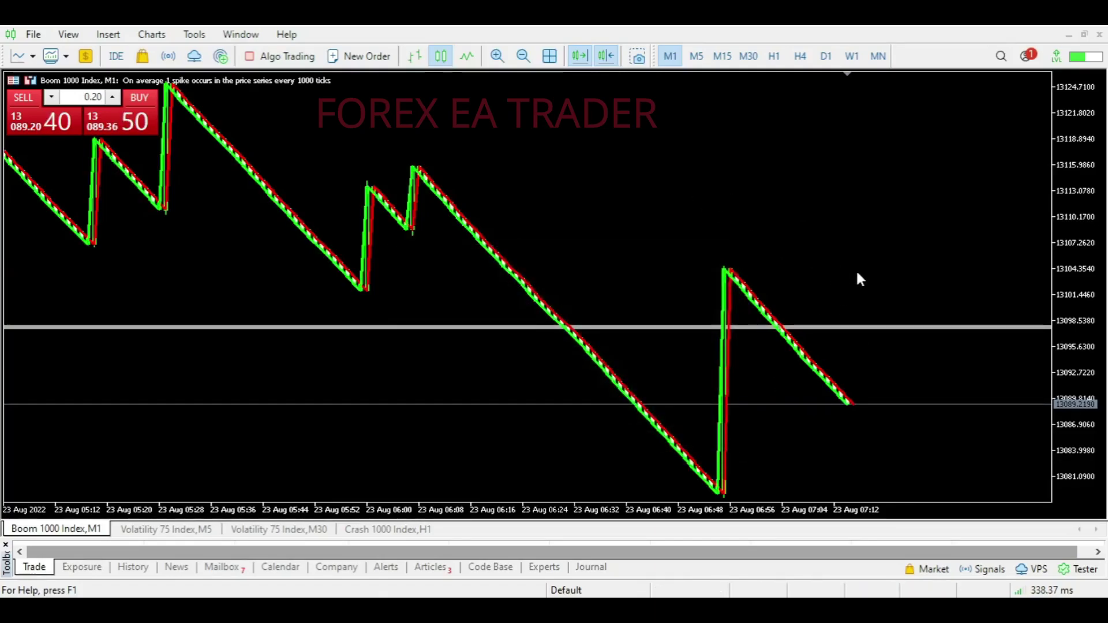
Examine where the lime and red moving averages cross before and after the 06:55 spike.
{"action": "left_click", "coordinate": [495, 56]}
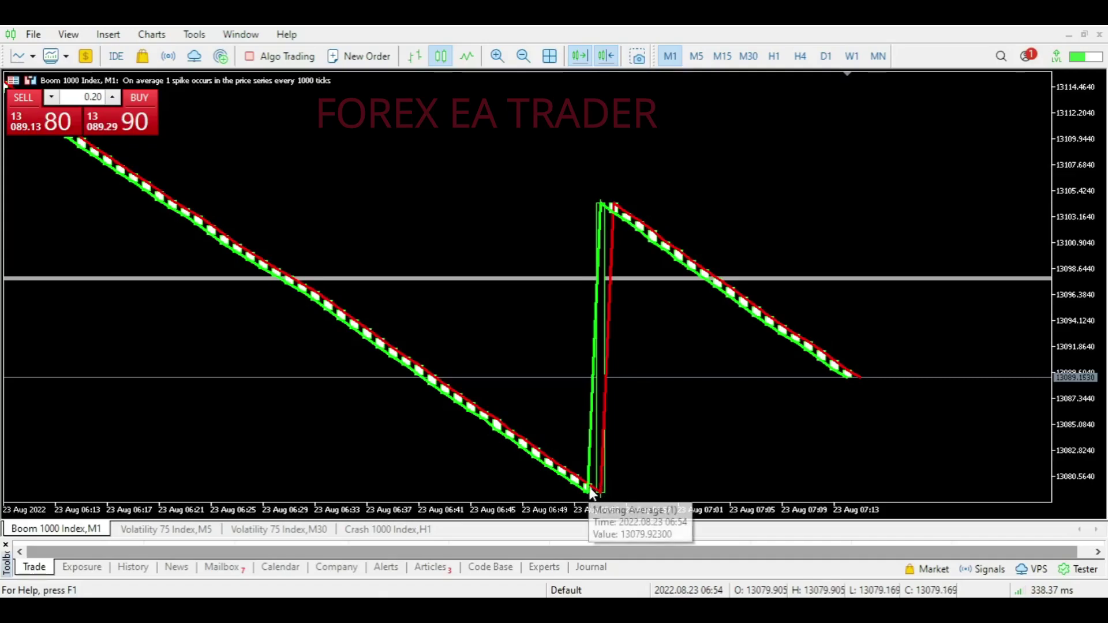
{"action": "mouse_move", "coordinate": [594, 491]}
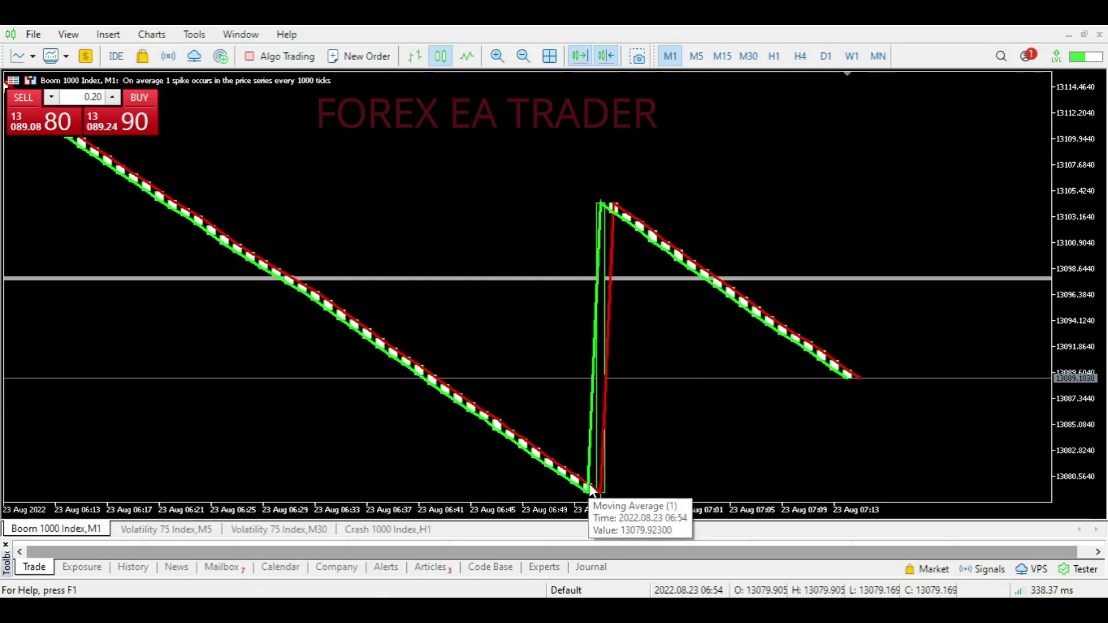
{"action": "left_click_drag", "start_coordinate": [660, 449], "coordinate": [672, 447]}
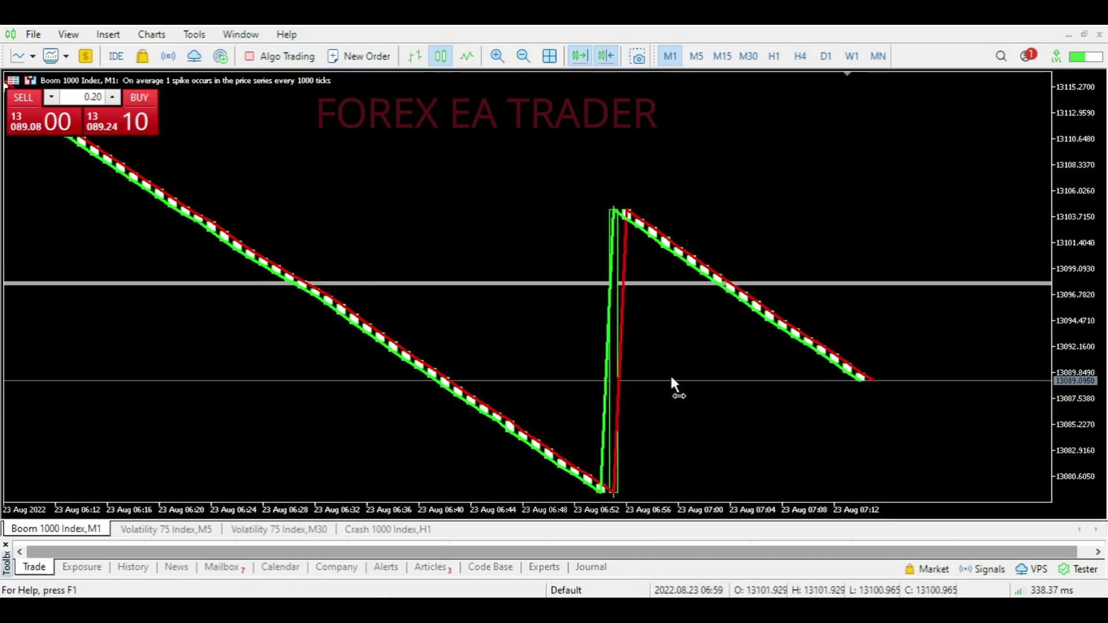
{"action": "left_click_drag", "start_coordinate": [1063, 186], "coordinate": [1068, 239]}
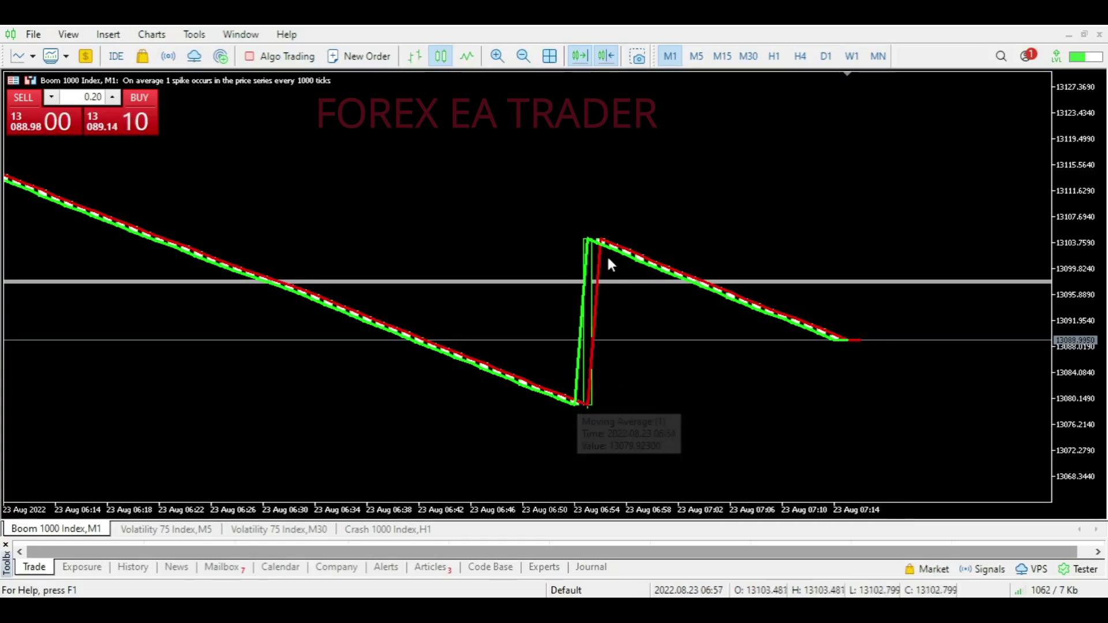
{"action": "mouse_move", "coordinate": [596, 246]}
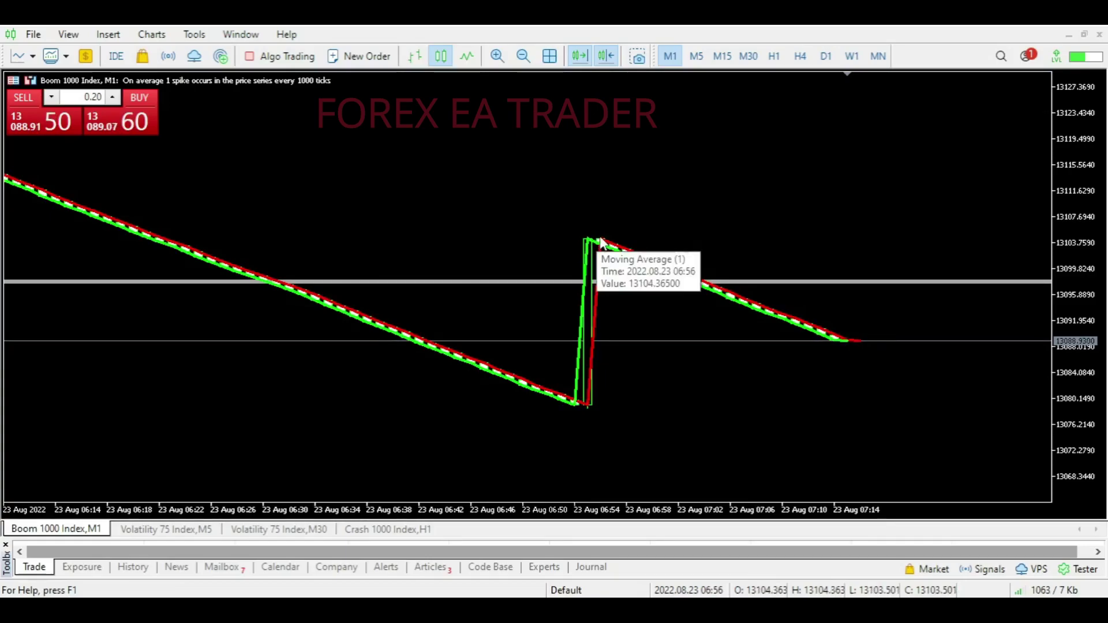
{"action": "mouse_move", "coordinate": [743, 321]}
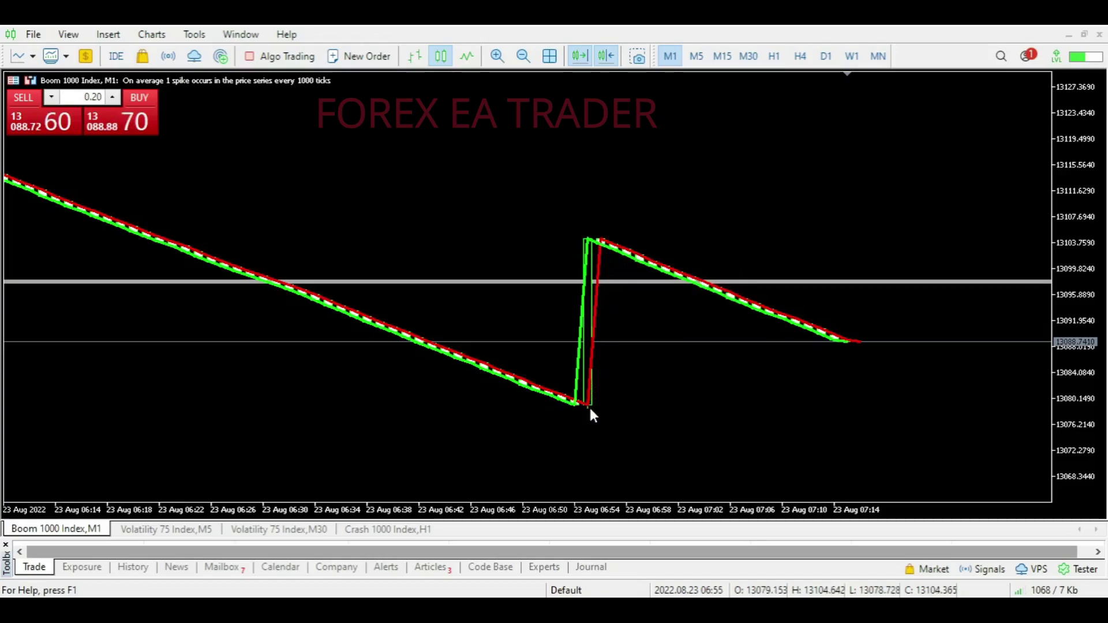
{"action": "mouse_move", "coordinate": [589, 404]}
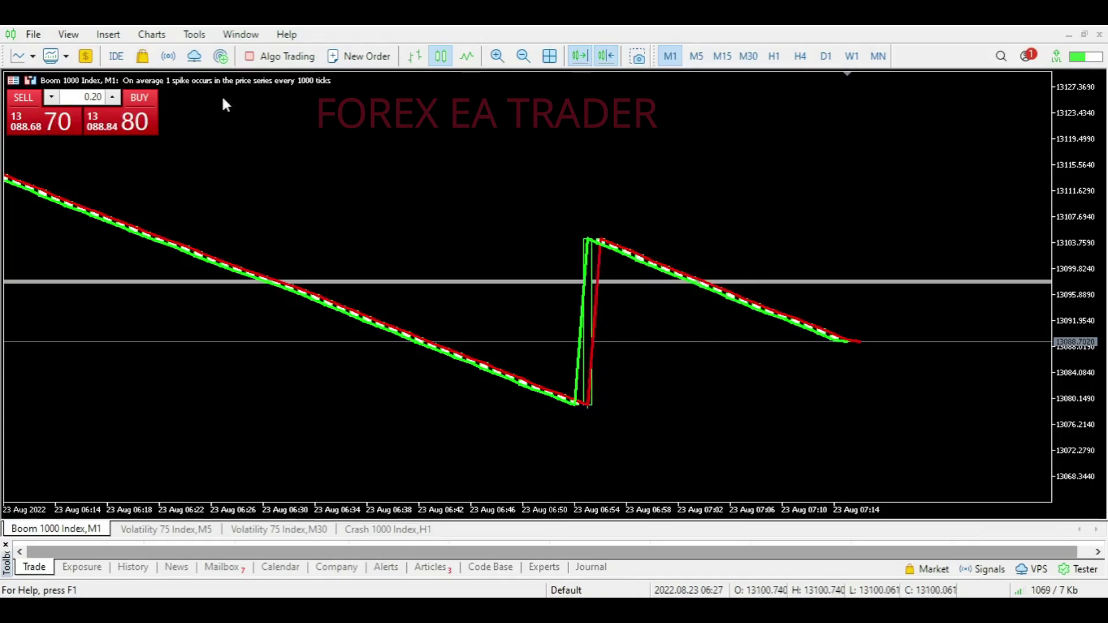
Open another Boom 1000 Index chart from the Market Watch and set it to the M1 timeframe.
{"action": "left_click", "coordinate": [68, 35]}
{"action": "left_click", "coordinate": [95, 187]}
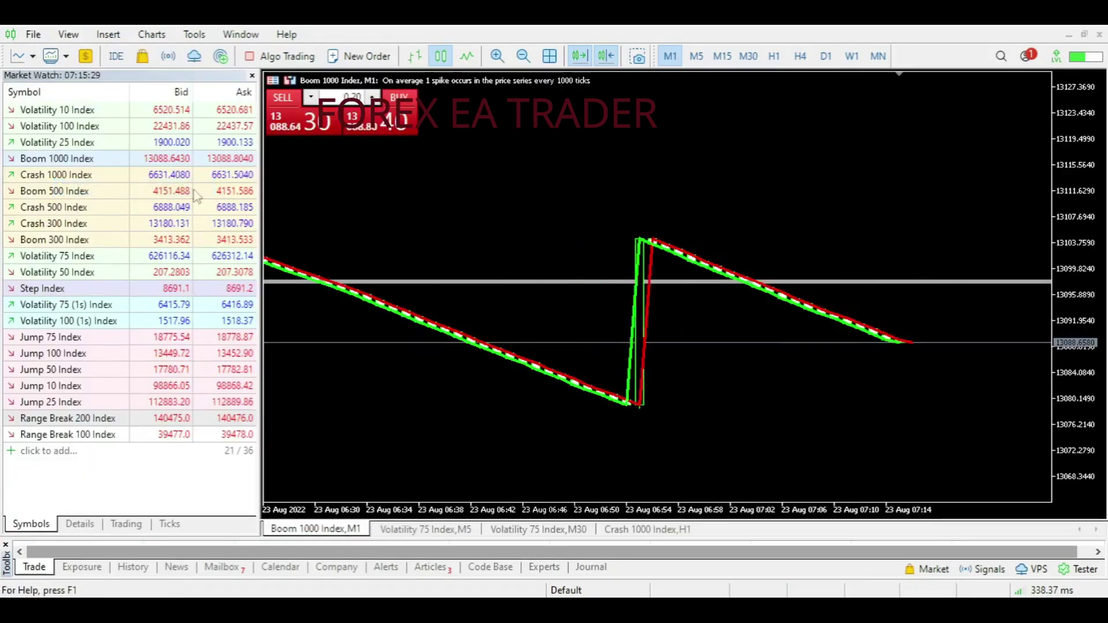
{"action": "right_click", "coordinate": [35, 165]}
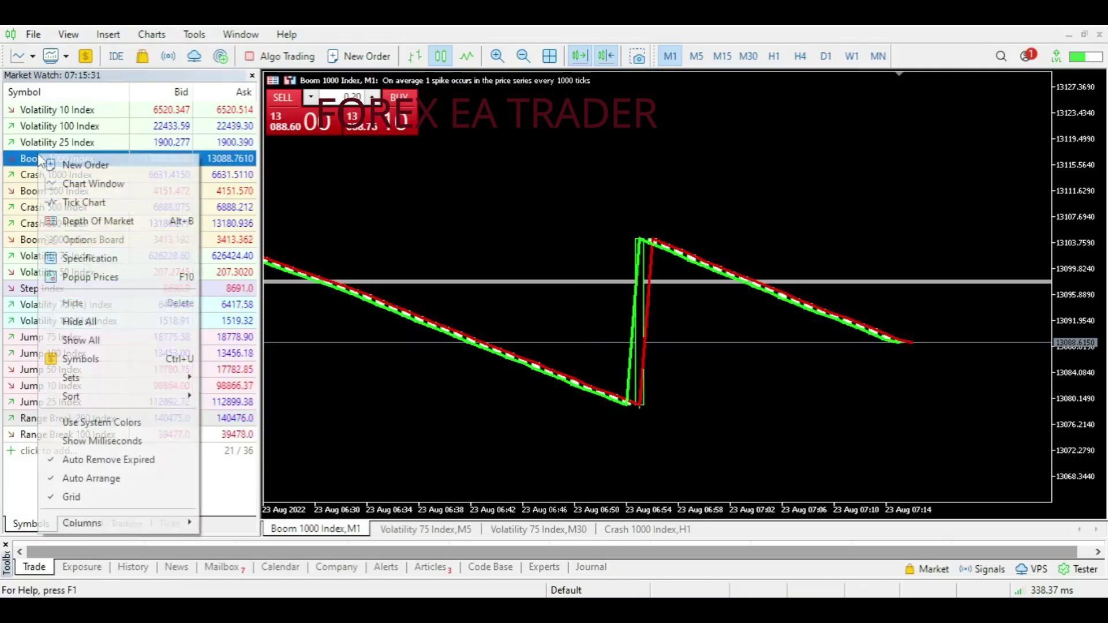
{"action": "left_click", "coordinate": [75, 182]}
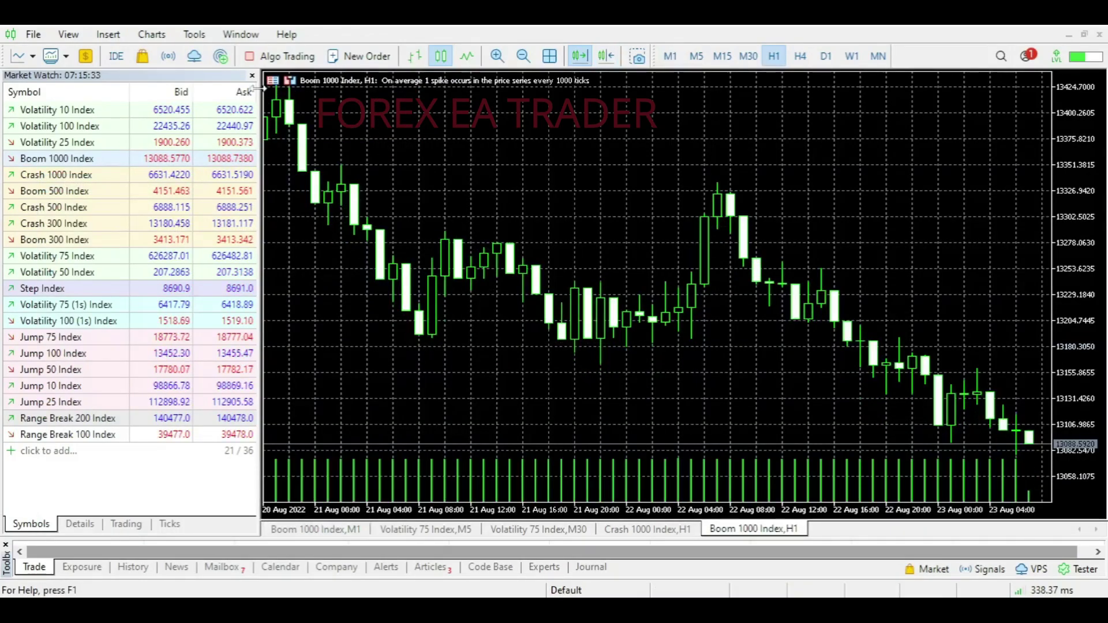
{"action": "key", "text": "ctrl+m"}
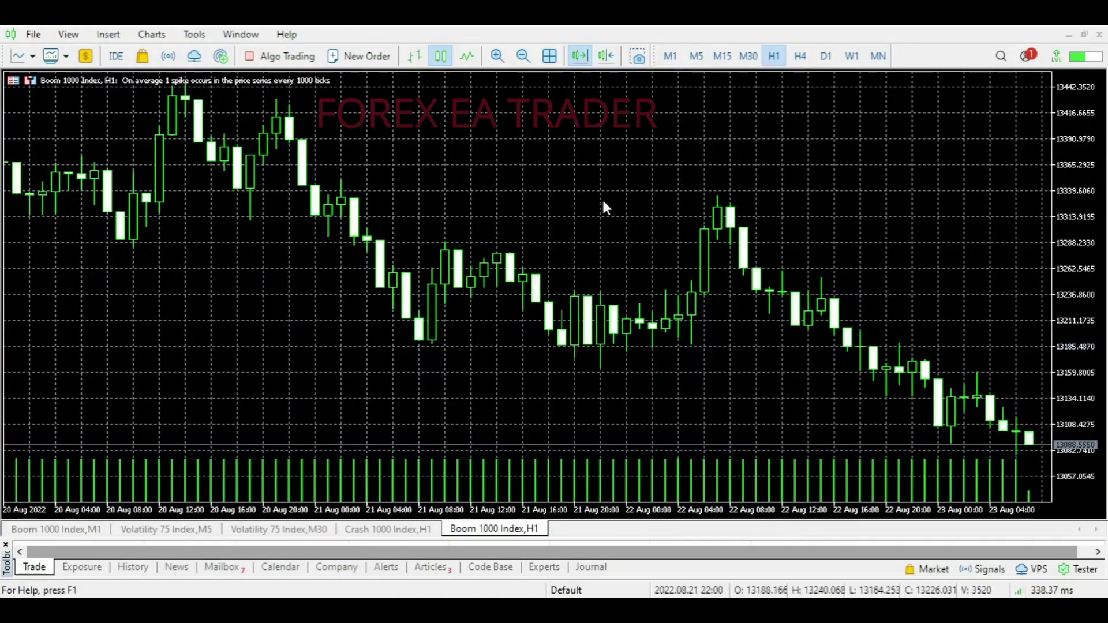
{"action": "left_click", "coordinate": [667, 58]}
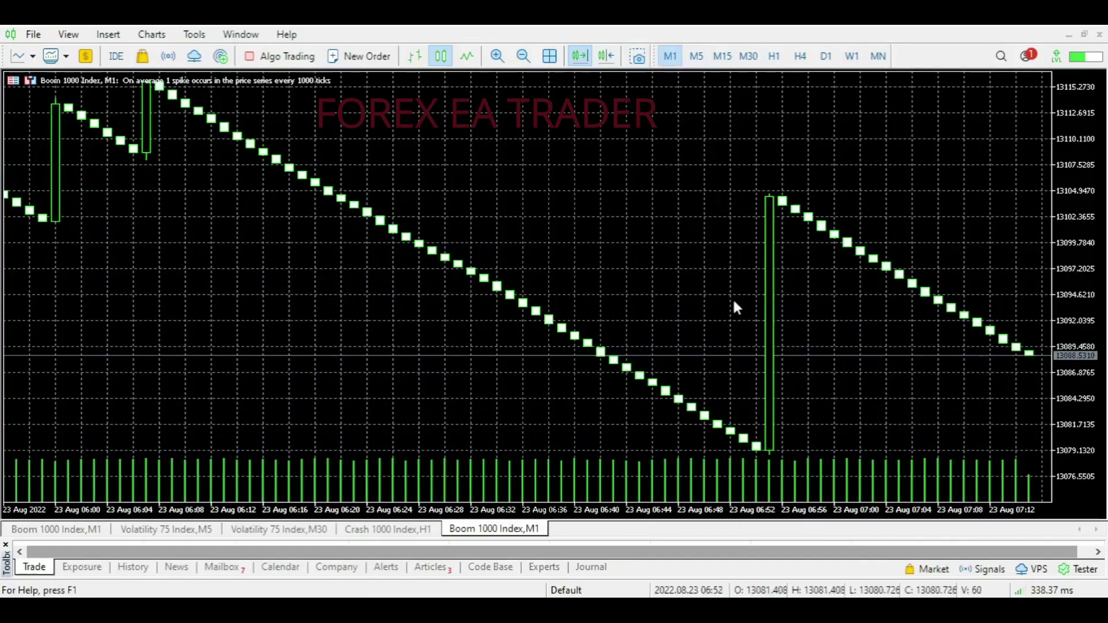
Hide the grid and tick volumes on the new M1 chart and turn on chart shift.
{"action": "right_click", "coordinate": [666, 285]}
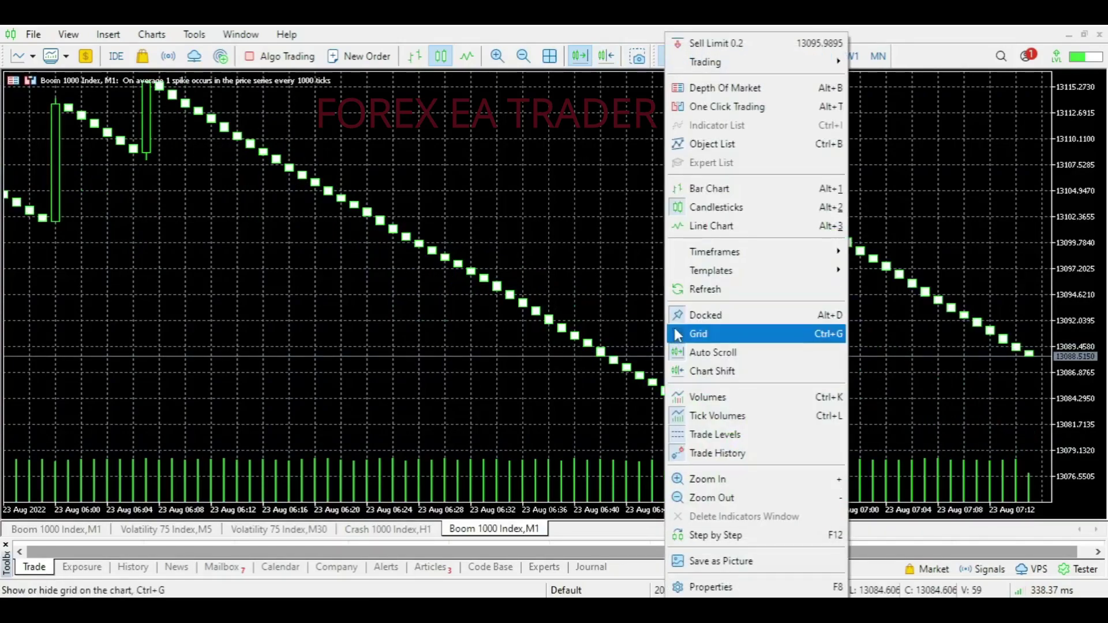
{"action": "left_click", "coordinate": [722, 334]}
{"action": "right_click", "coordinate": [638, 293]}
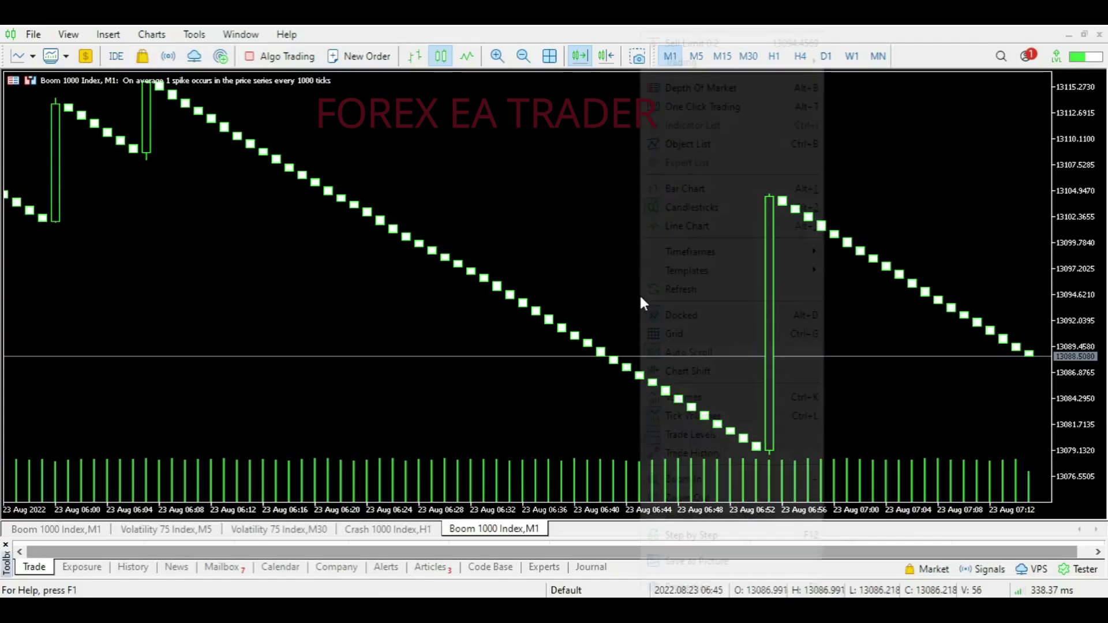
{"action": "left_click", "coordinate": [652, 423]}
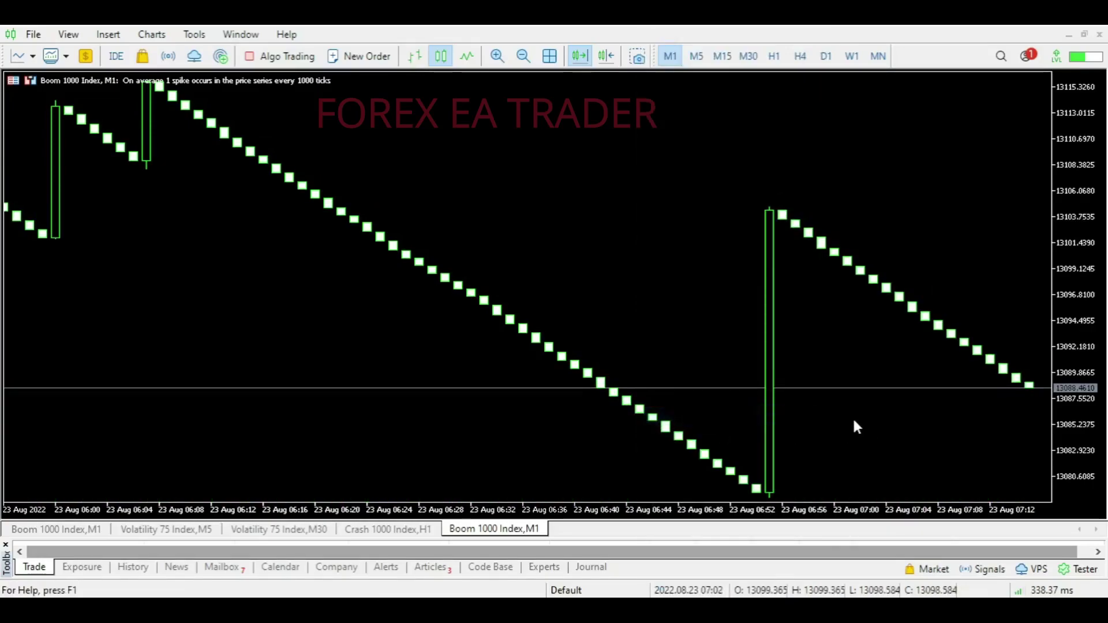
{"action": "left_click", "coordinate": [606, 55]}
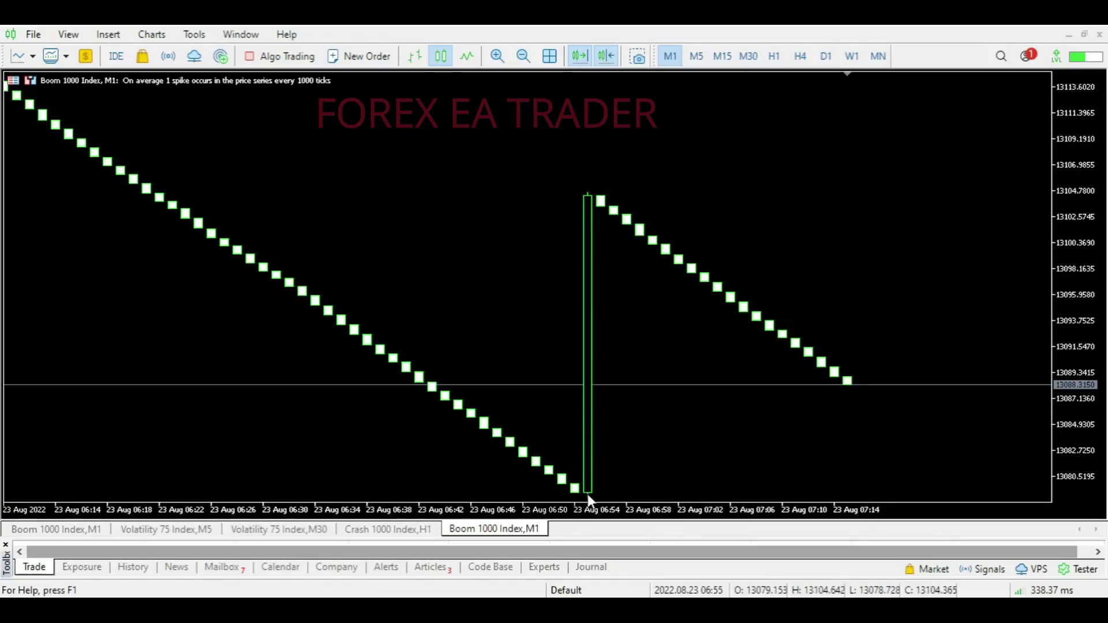
{"action": "mouse_move", "coordinate": [587, 206]}
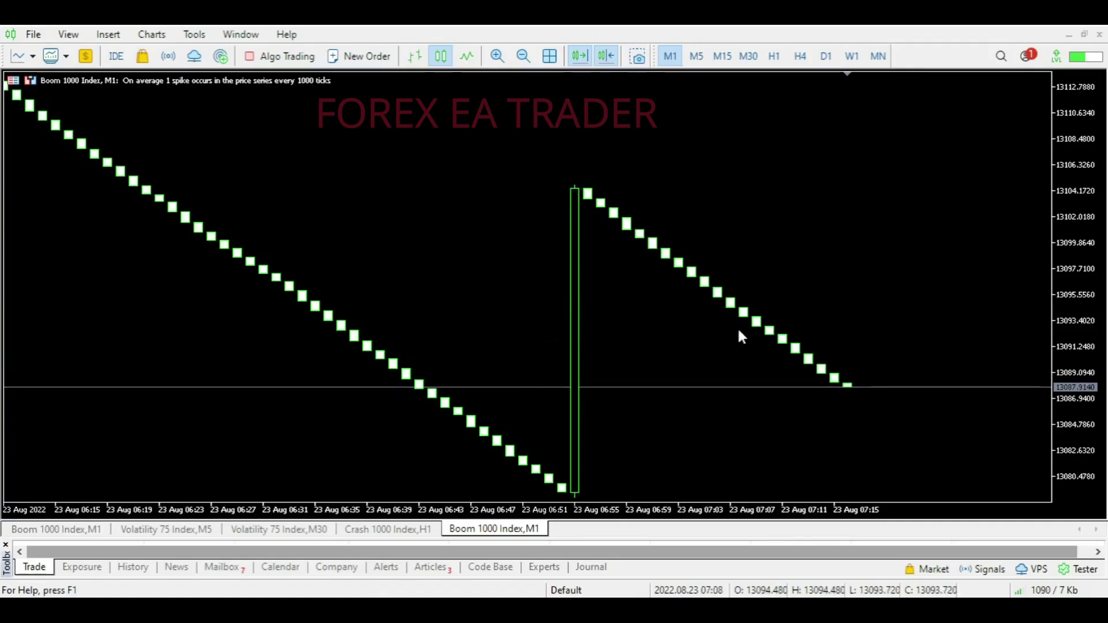
{"action": "mouse_move", "coordinate": [642, 240]}
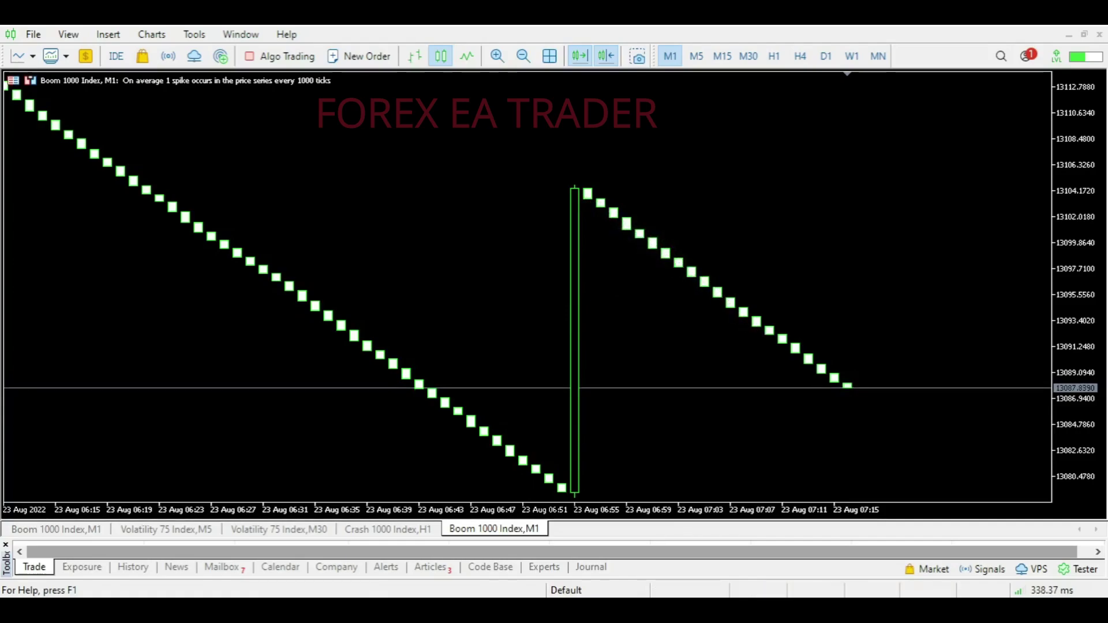
Switch to the ForexEAdvisor MT5 EA builder in the browser and show its Open Buy conditions.
{"action": "mouse_move", "coordinate": [681, 606]}
{"action": "left_click", "coordinate": [748, 566]}
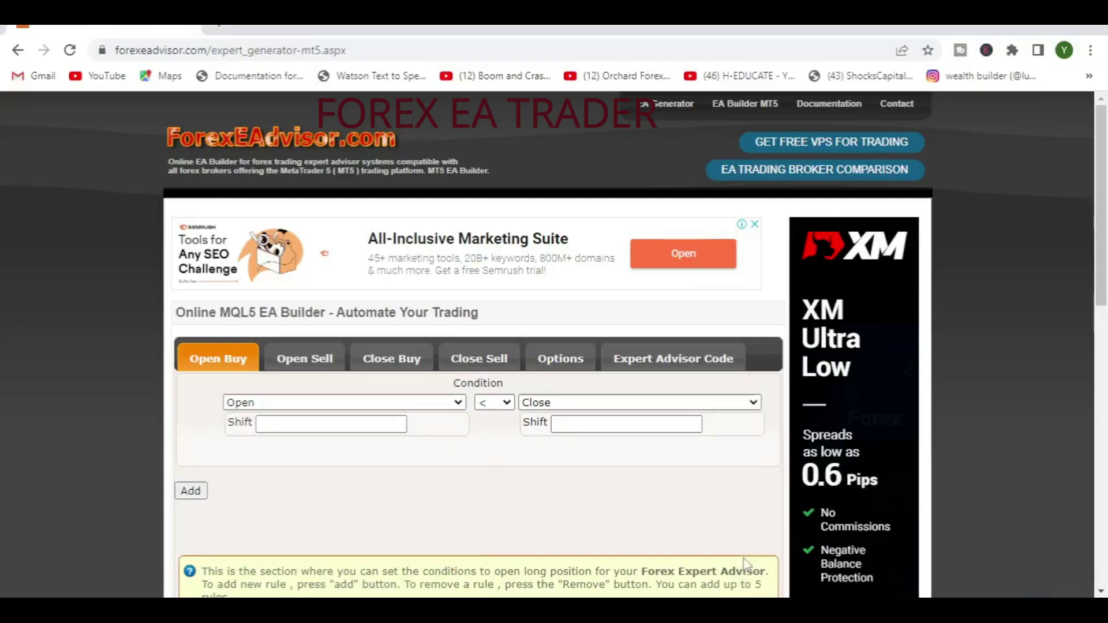
{"action": "left_click", "coordinate": [228, 365]}
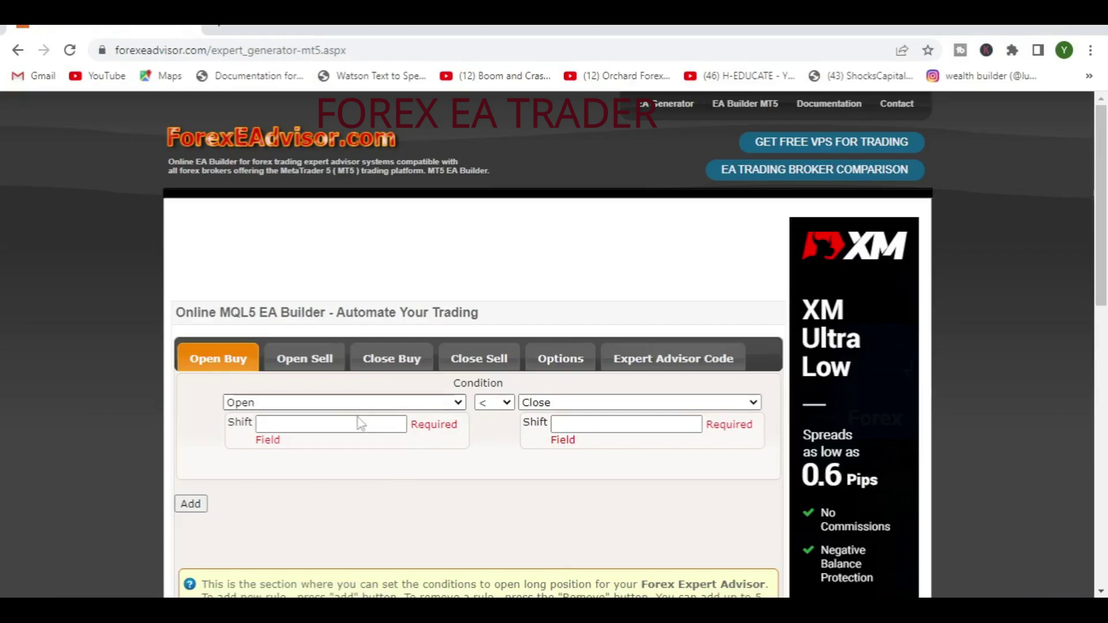
Try to open fxdreema.com in a separate browser tab.
{"action": "left_click", "coordinate": [219, 28]}
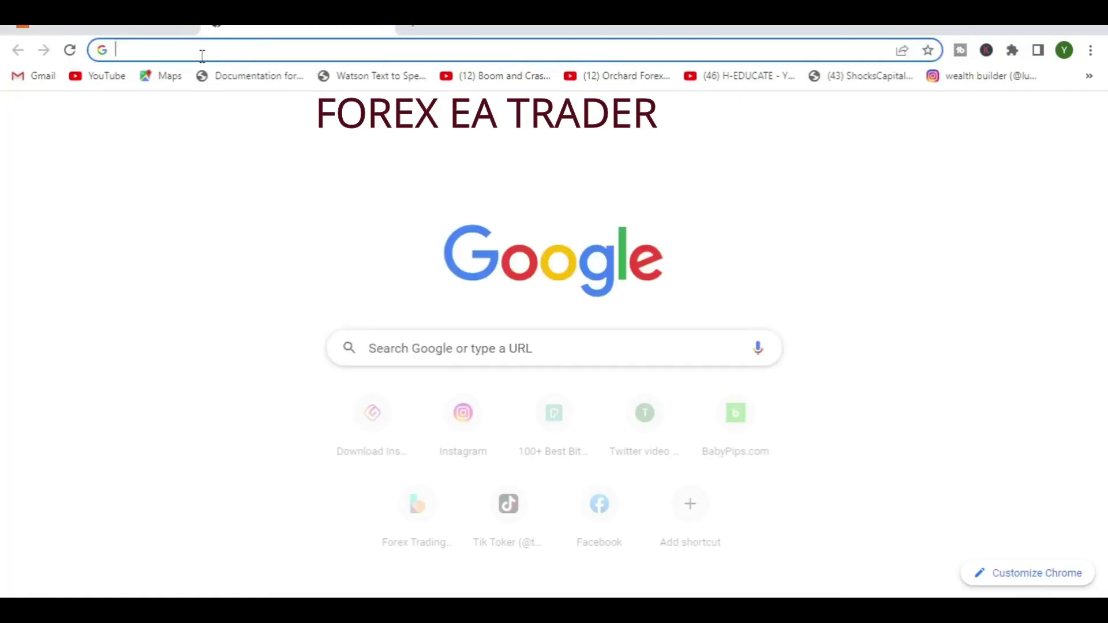
{"action": "type", "text": "fx"}
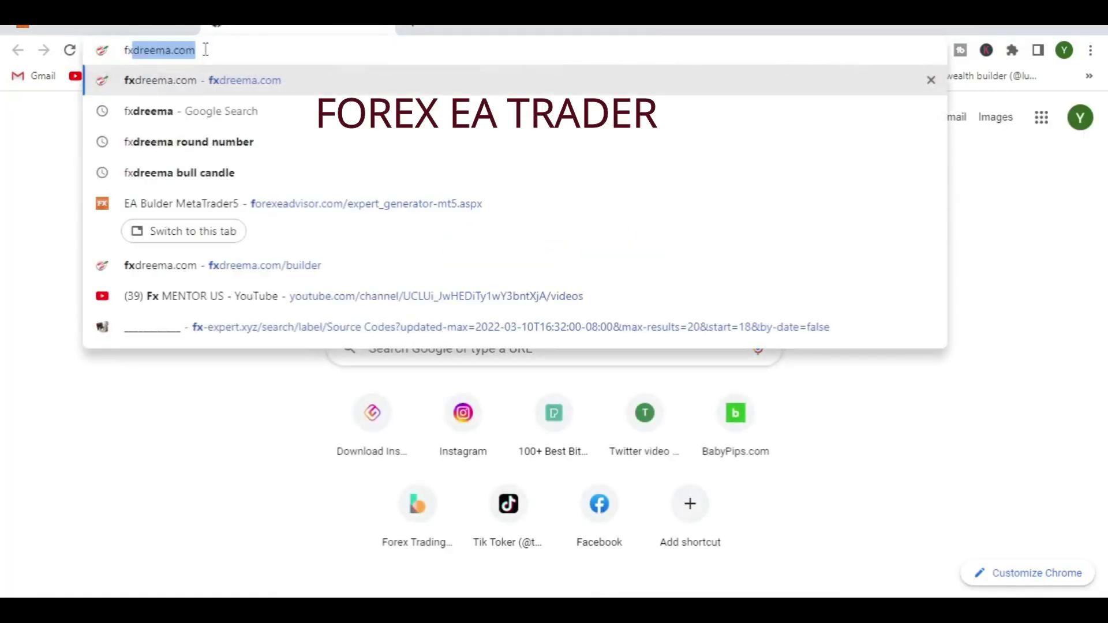
{"action": "left_click", "coordinate": [196, 85]}
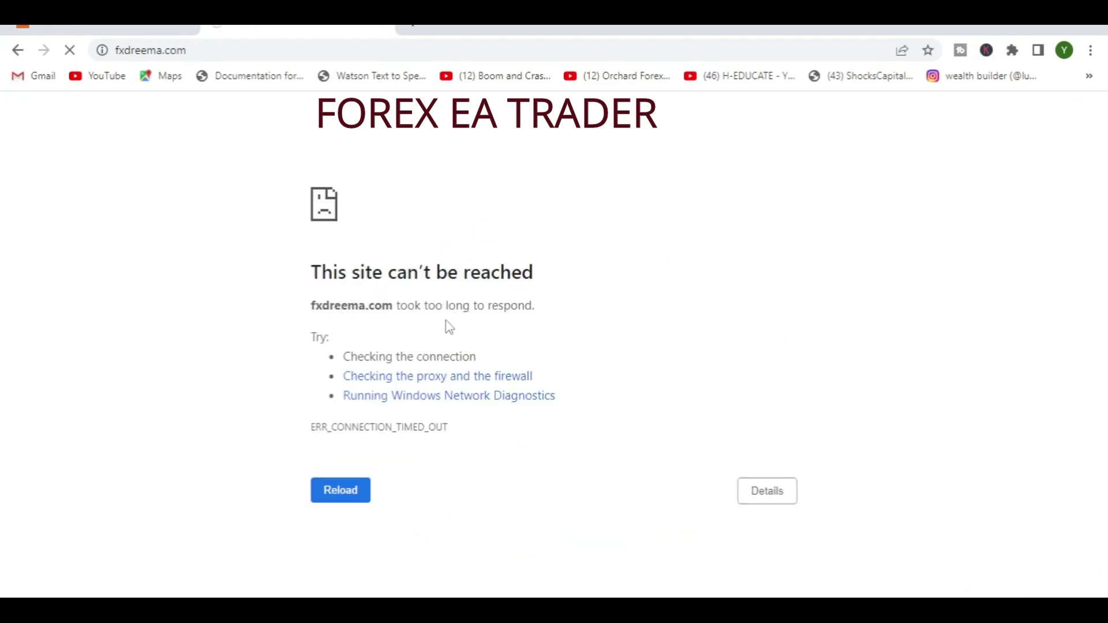
{"action": "left_click", "coordinate": [380, 30]}
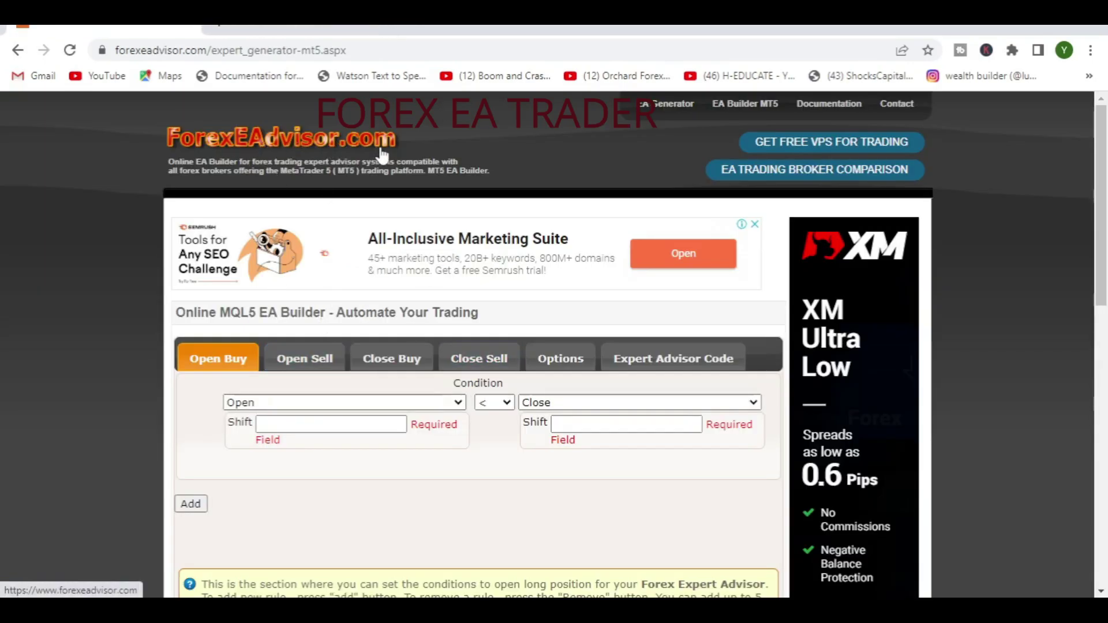
Reload the EA Builder MT5 page to clear the Open Buy condition and read the section's guidance note.
{"action": "left_click", "coordinate": [746, 104]}
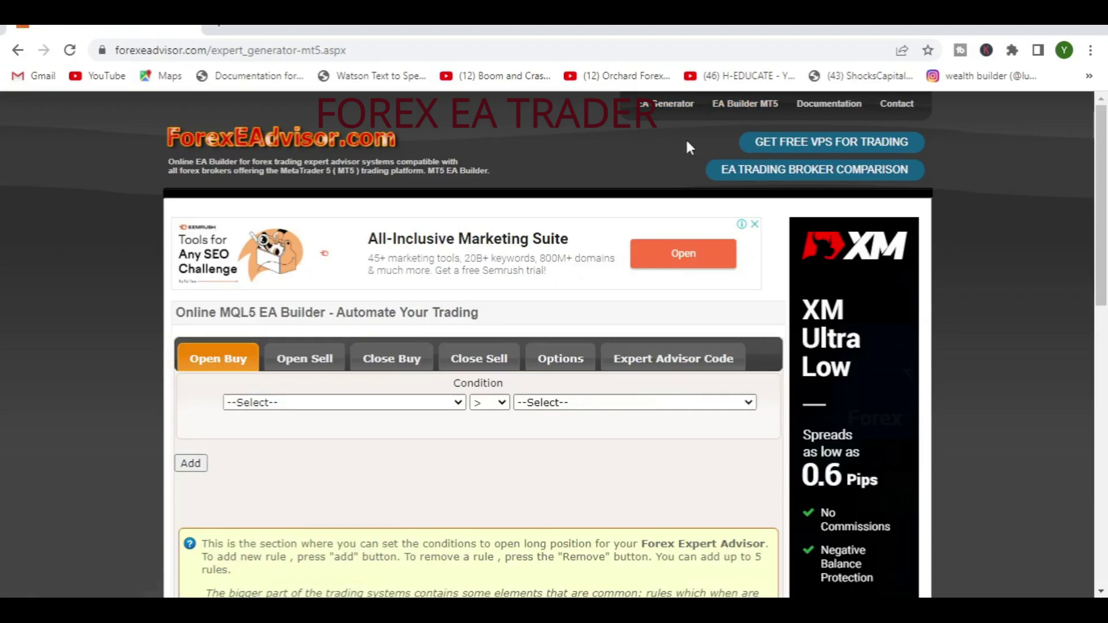
{"action": "scroll", "coordinate": [648, 141], "scroll_direction": "down", "scroll_amount": 1}
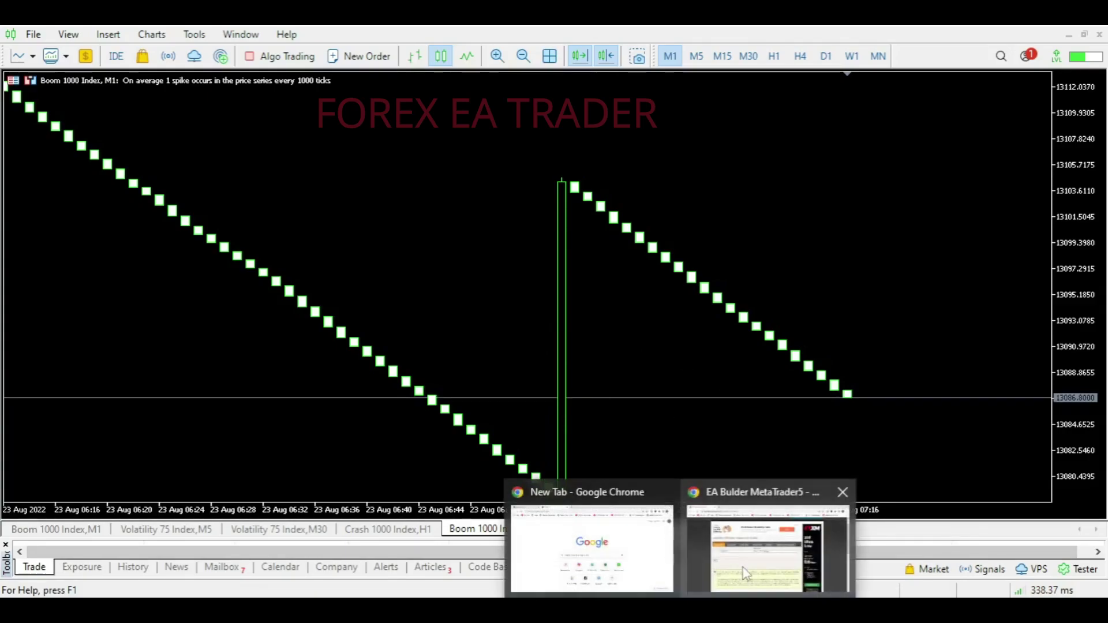
{"action": "left_click", "coordinate": [774, 548]}
{"action": "scroll", "coordinate": [442, 411], "scroll_direction": "down", "scroll_amount": 3}
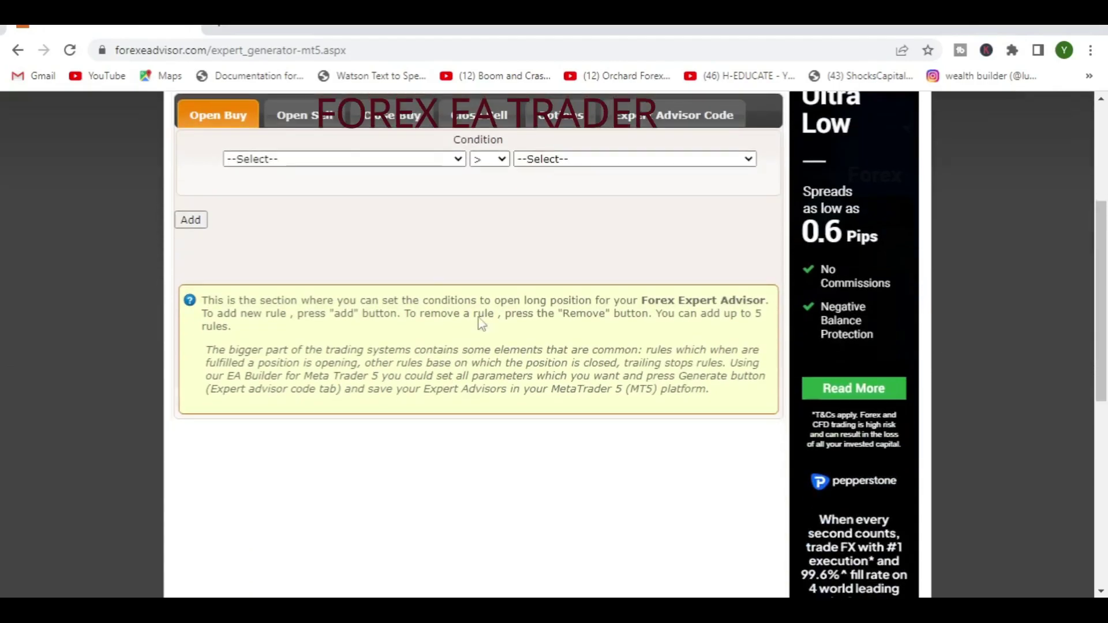
{"action": "scroll", "coordinate": [367, 250], "scroll_direction": "up", "scroll_amount": 2}
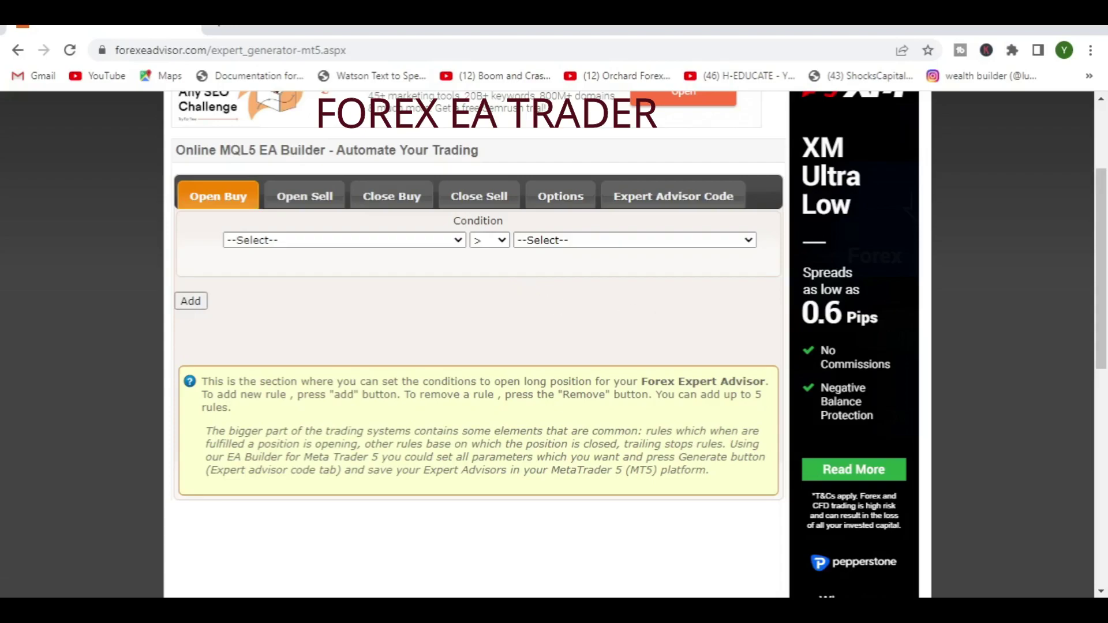
Switch to MetaTrader 5 and open a Crash 1000 Index chart from the Market Watch.
{"action": "left_click", "coordinate": [744, 540]}
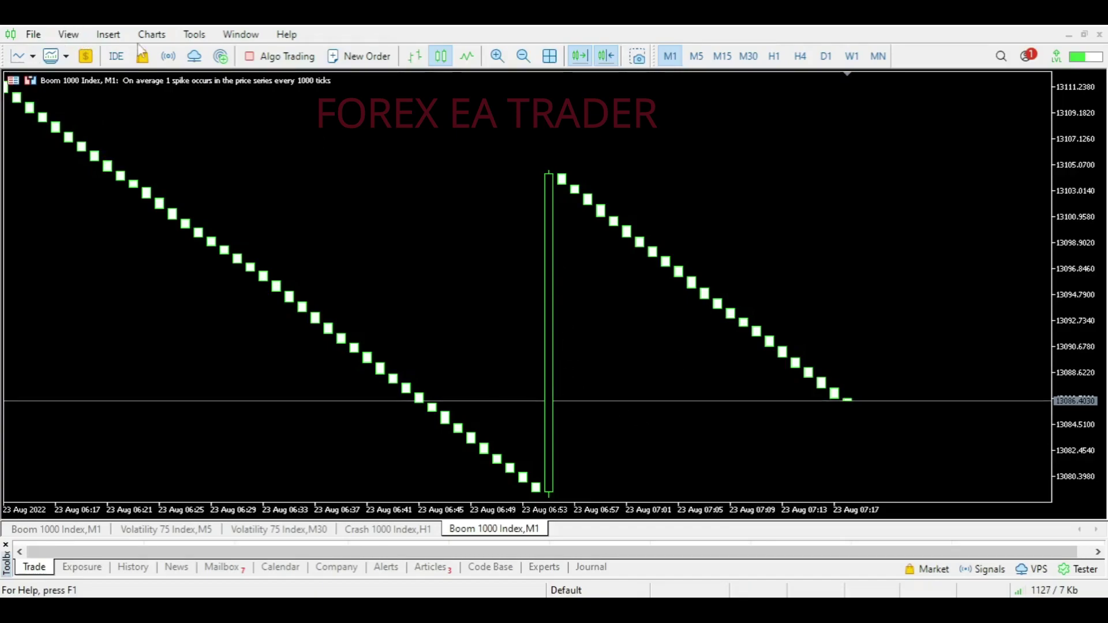
{"action": "left_click", "coordinate": [82, 37]}
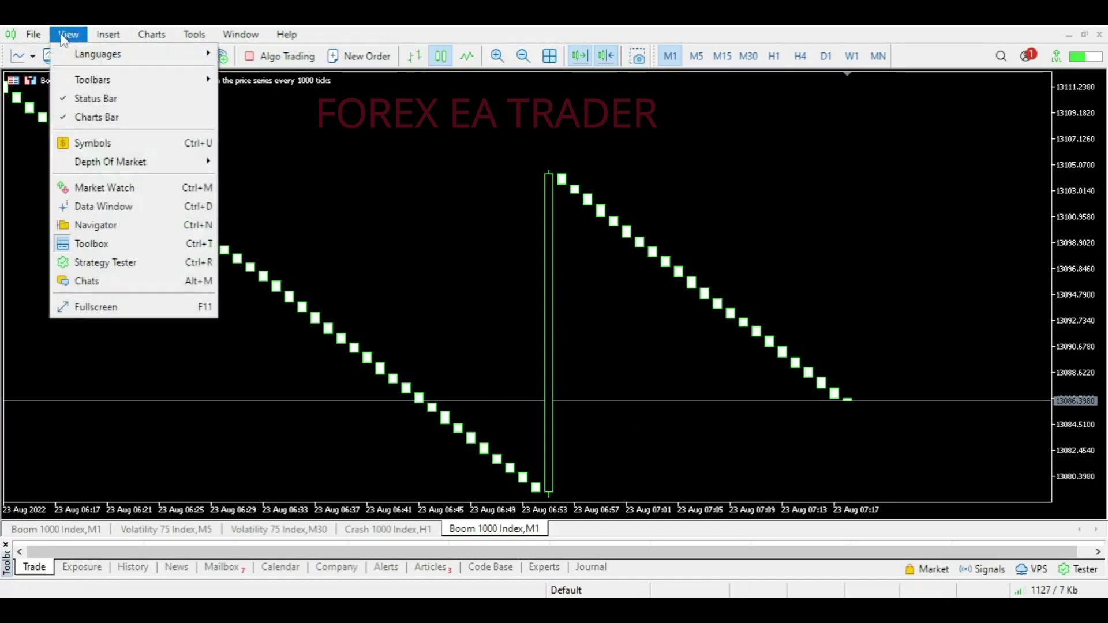
{"action": "left_click", "coordinate": [86, 188]}
{"action": "right_click", "coordinate": [60, 175]}
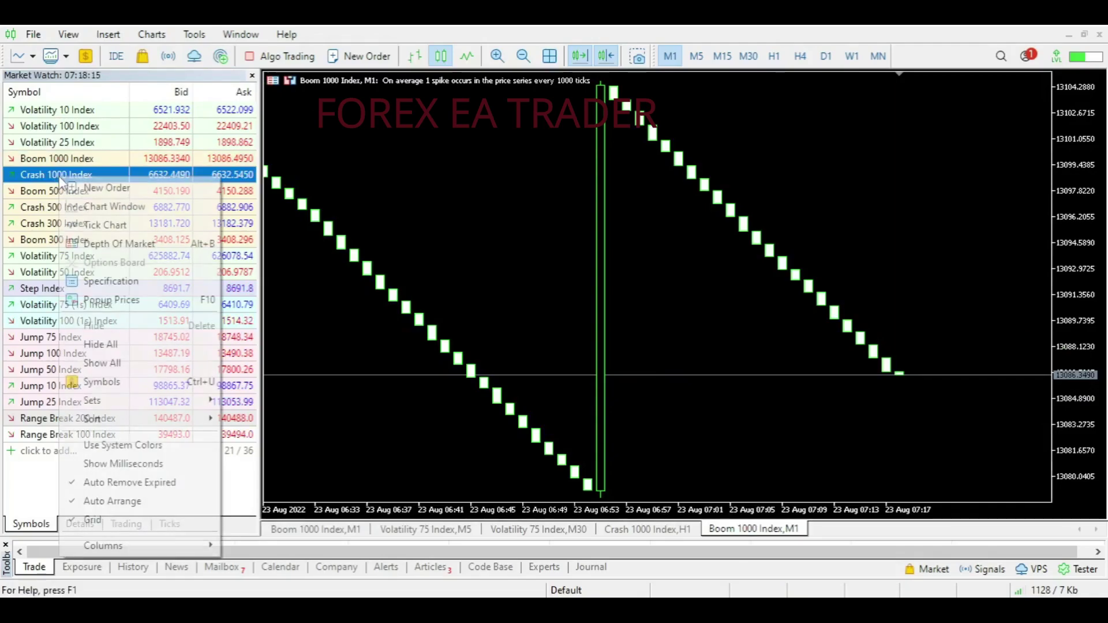
{"action": "left_click", "coordinate": [110, 206]}
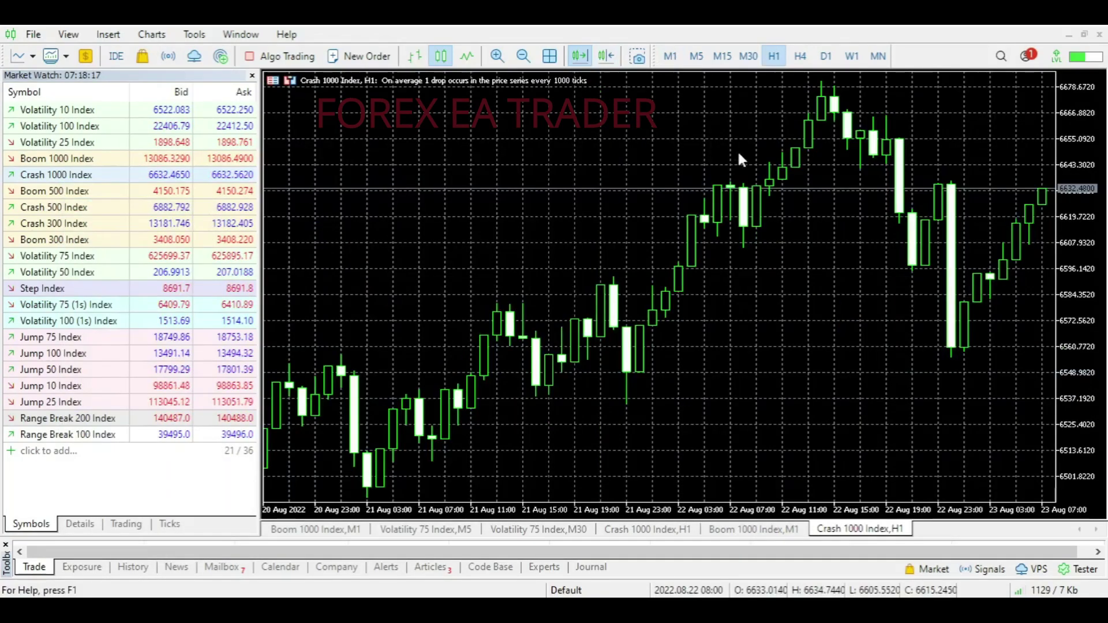
Hide the grid on the Crash 1000 Index chart and set it to the M1 timeframe.
{"action": "right_click", "coordinate": [618, 183]}
{"action": "left_click", "coordinate": [664, 334]}
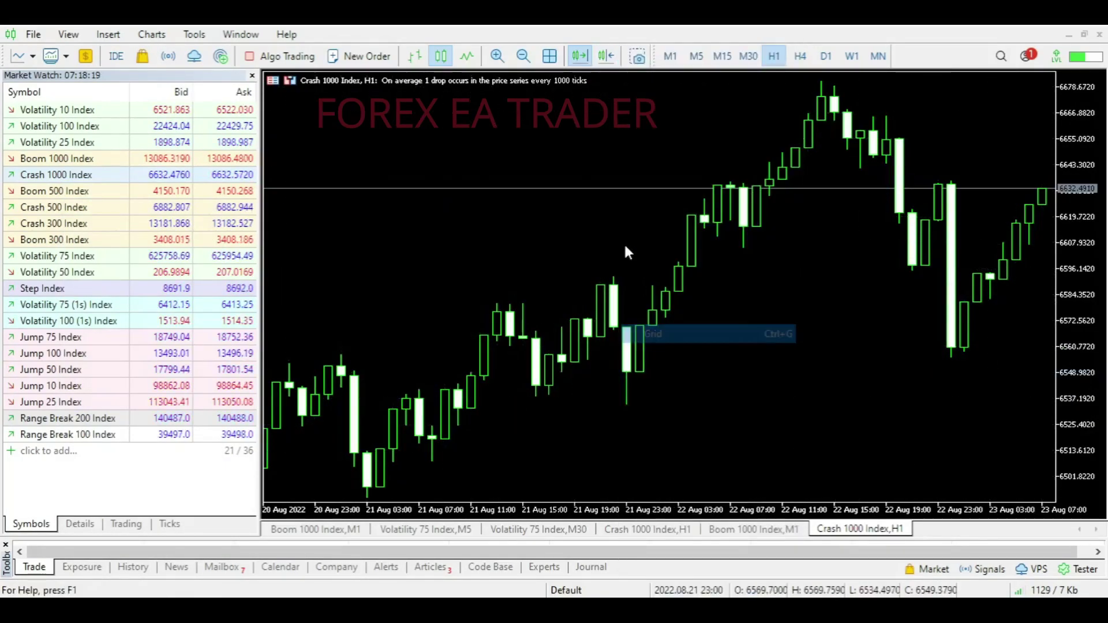
{"action": "right_click", "coordinate": [580, 206]}
{"action": "left_click", "coordinate": [521, 269]}
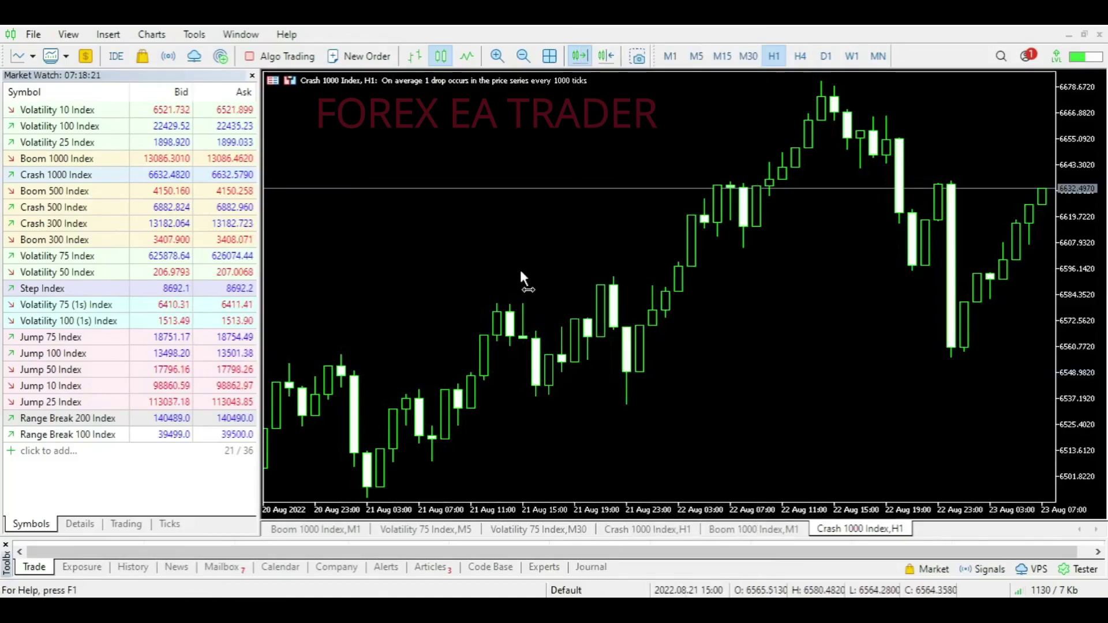
{"action": "left_click", "coordinate": [670, 56]}
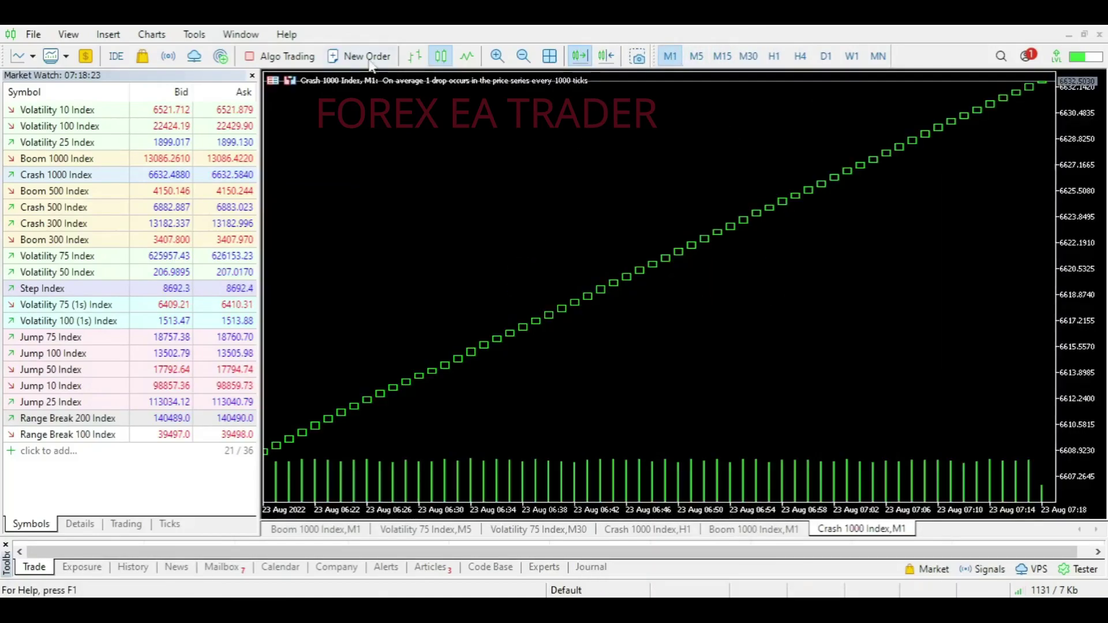
Close the Market Watch and hide the tick volumes on the Crash 1000 Index M1 chart.
{"action": "left_click", "coordinate": [252, 76]}
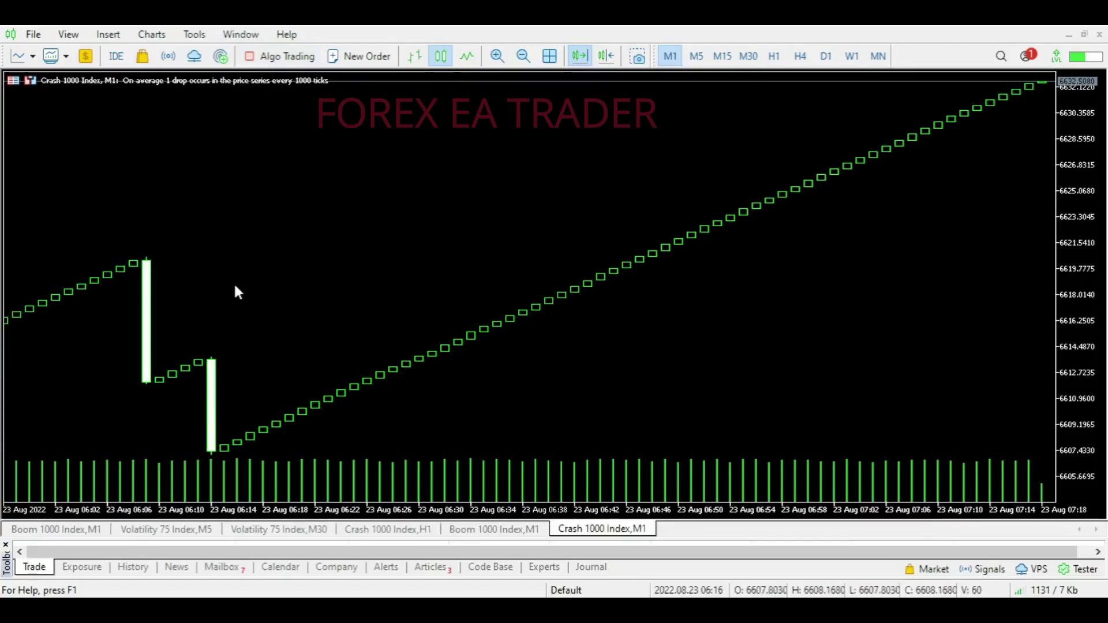
{"action": "left_click_drag", "start_coordinate": [235, 289], "coordinate": [411, 378]}
{"action": "right_click", "coordinate": [406, 362]}
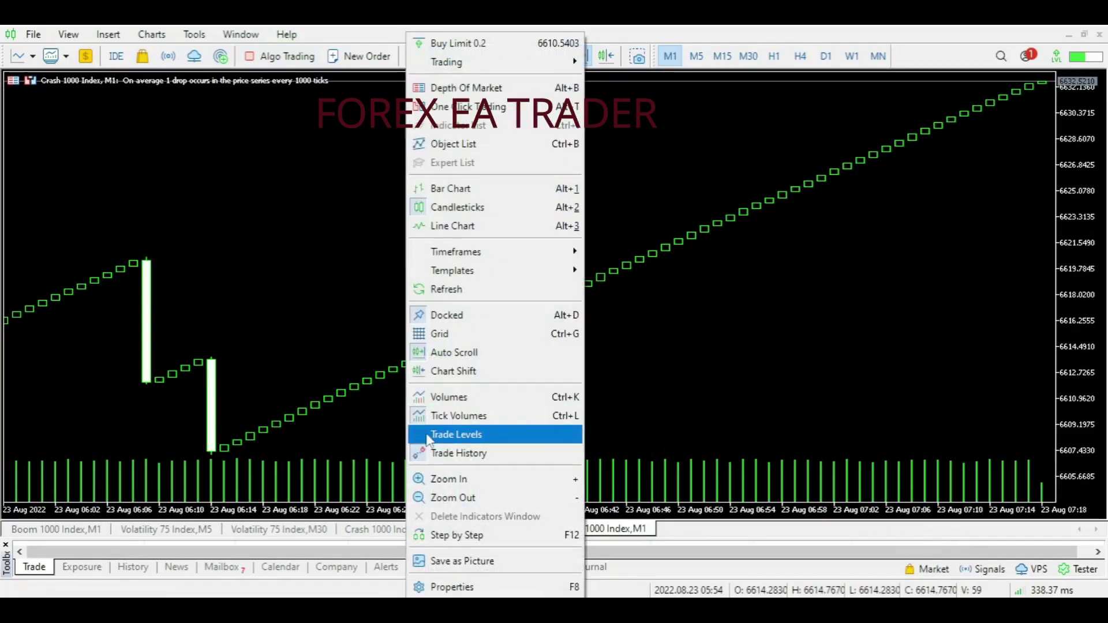
{"action": "left_click", "coordinate": [473, 416]}
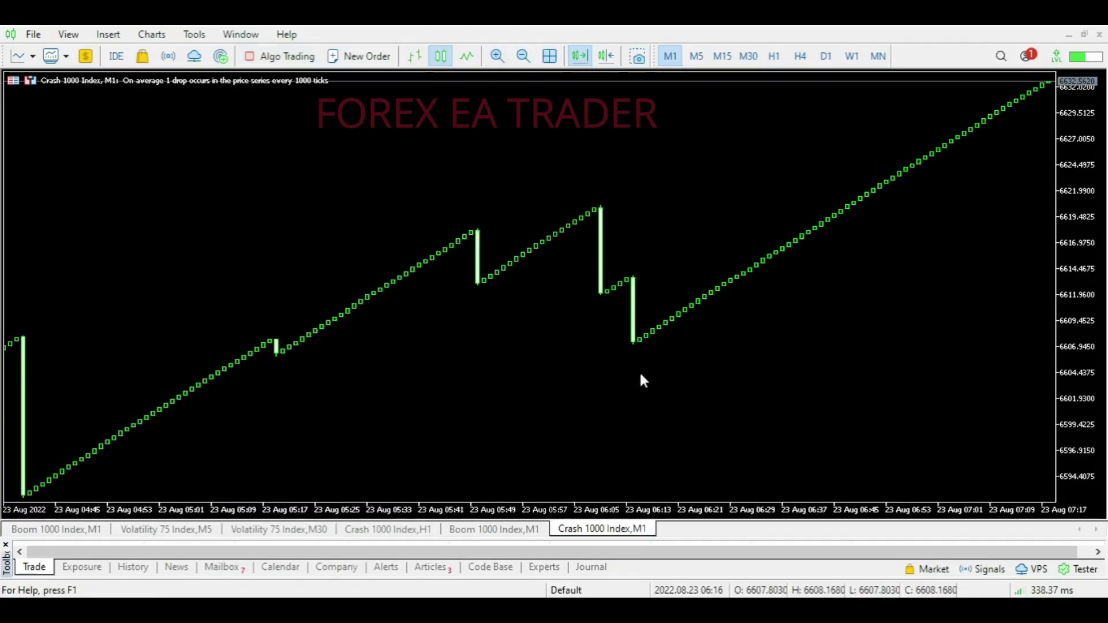
Compare the regular candles and spikes on the Crash 1000 Index and Boom 1000 Index M1 charts.
{"action": "left_click", "coordinate": [755, 569]}
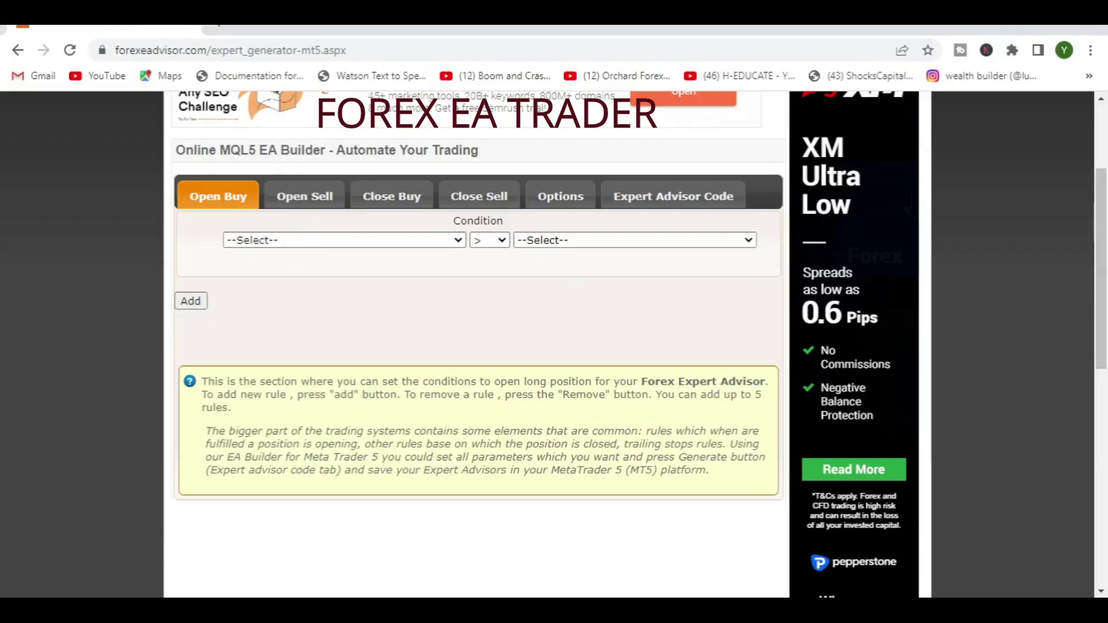
{"action": "key", "text": "alt+Tab"}
{"action": "mouse_move", "coordinate": [640, 342]}
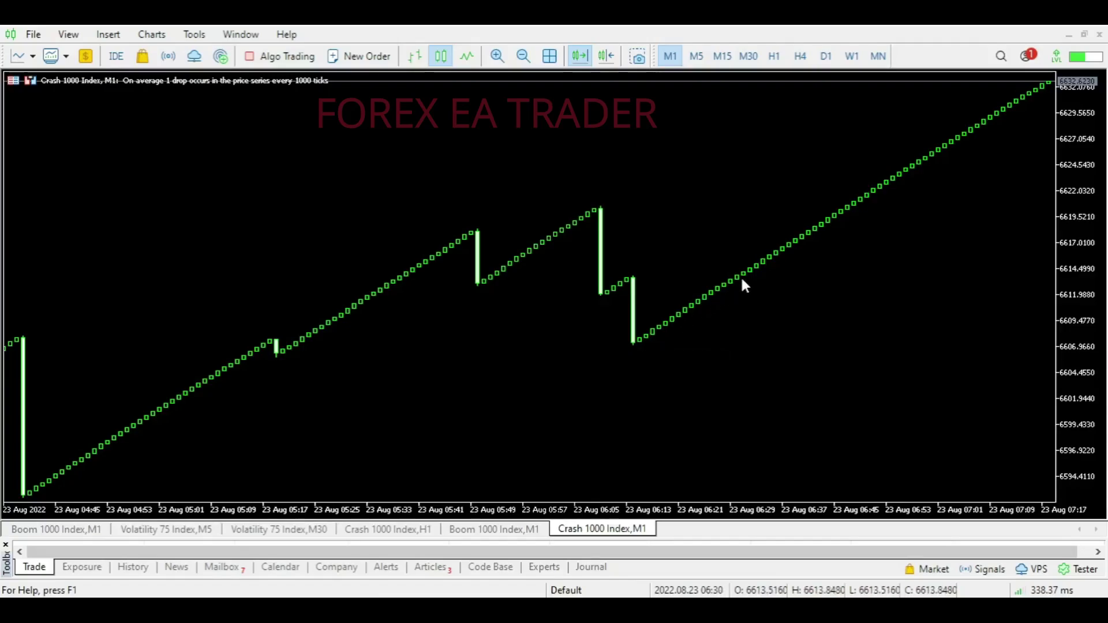
{"action": "mouse_move", "coordinate": [748, 275]}
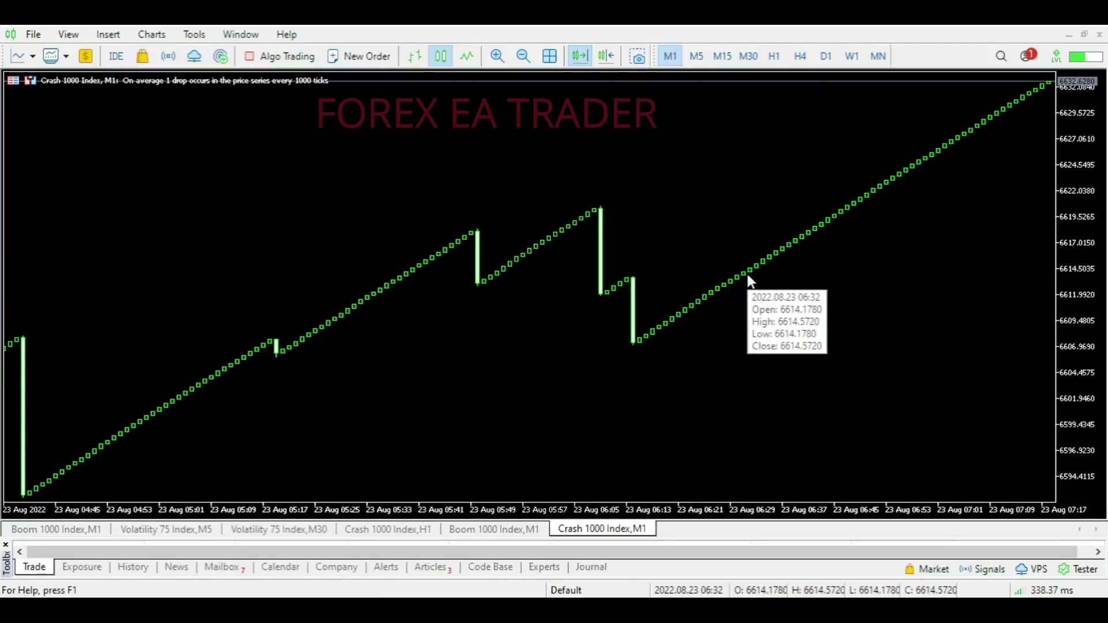
{"action": "left_click", "coordinate": [488, 529]}
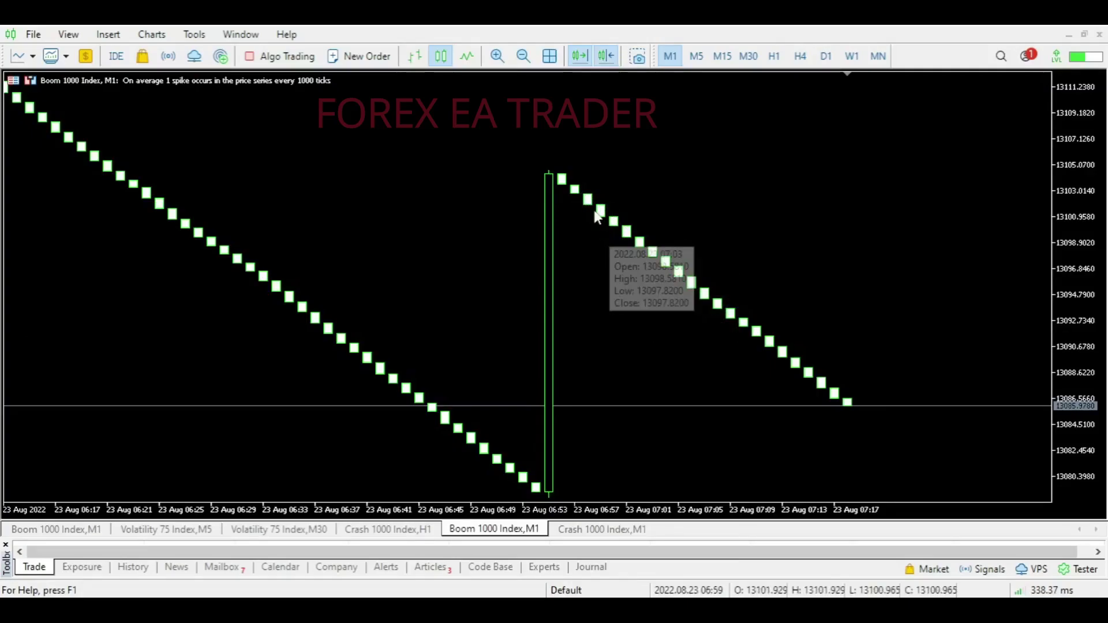
{"action": "mouse_move", "coordinate": [745, 331]}
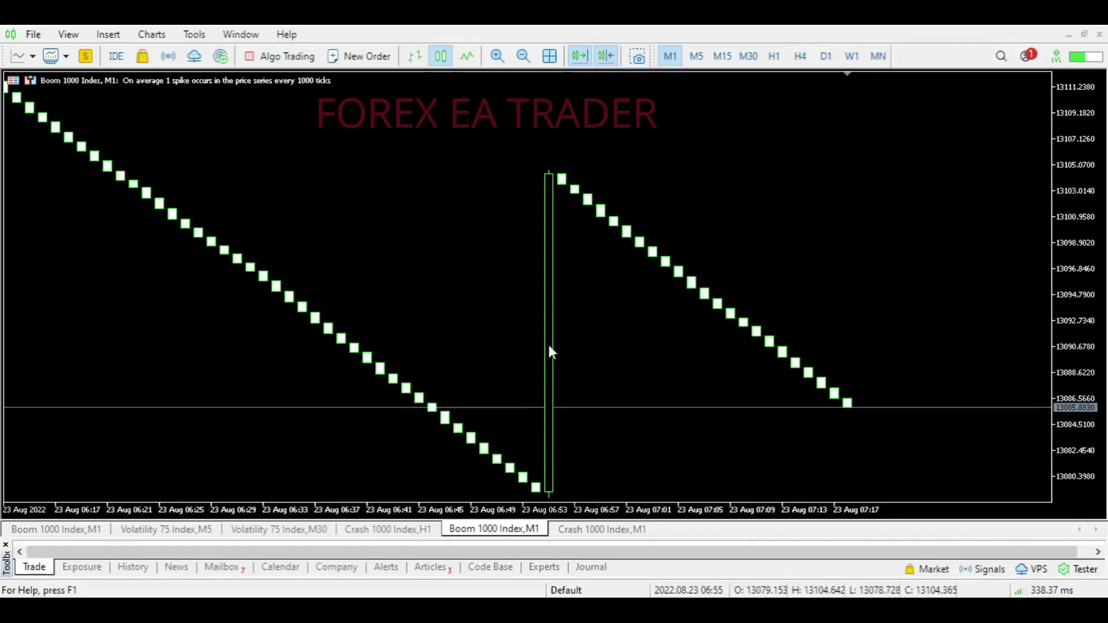
{"action": "left_click", "coordinate": [563, 530]}
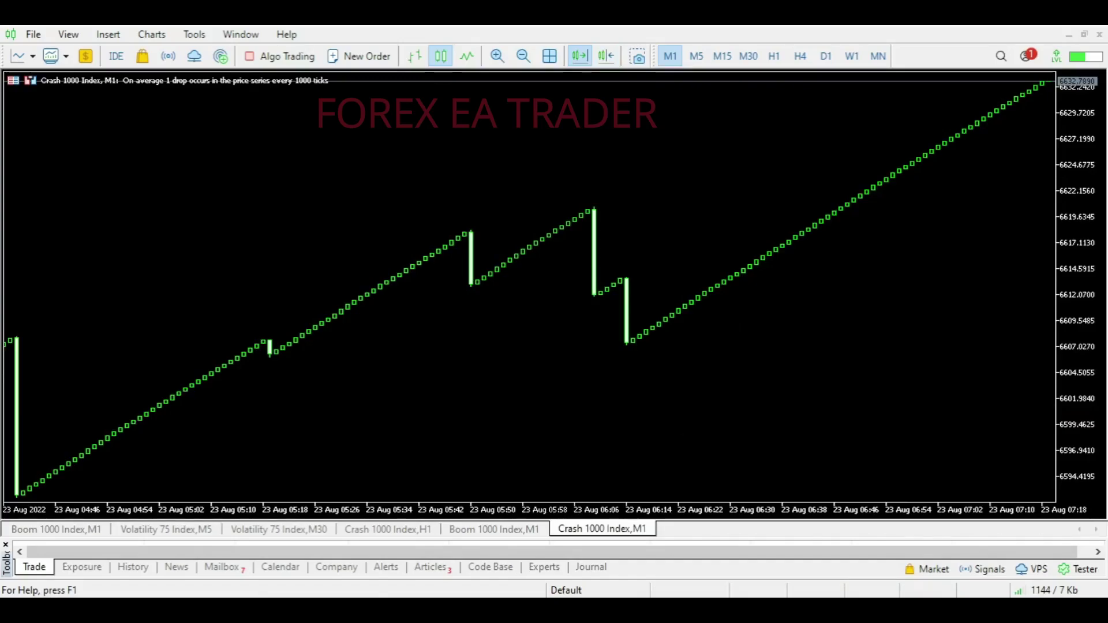
Switch to the EA builder in the browser and select Open as the first value of the Open Buy condition.
{"action": "left_click", "coordinate": [763, 551]}
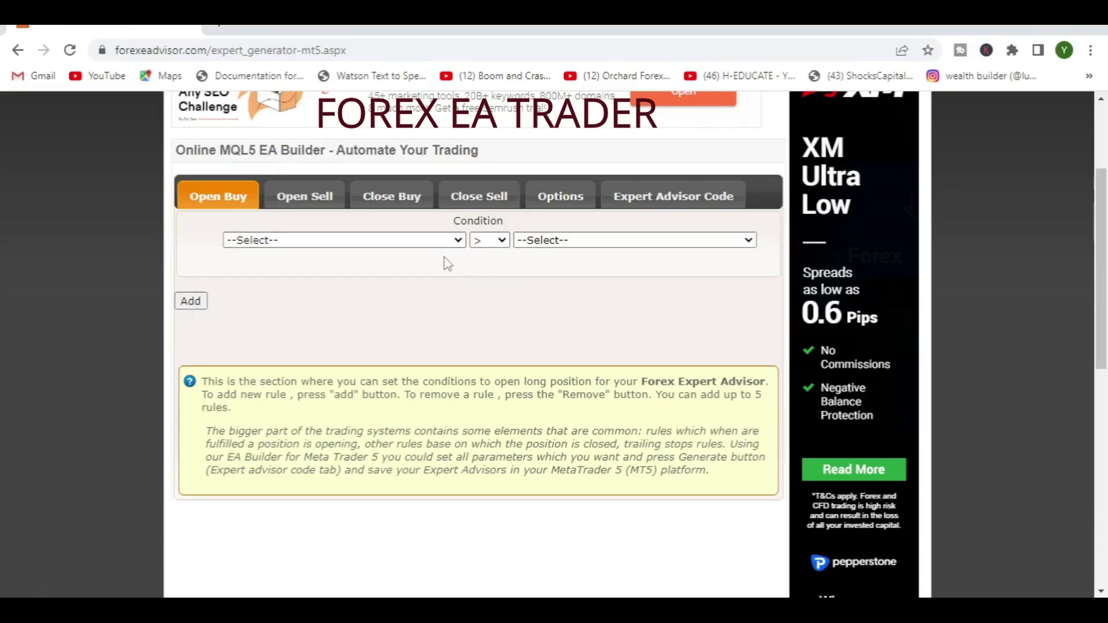
{"action": "left_click", "coordinate": [321, 241]}
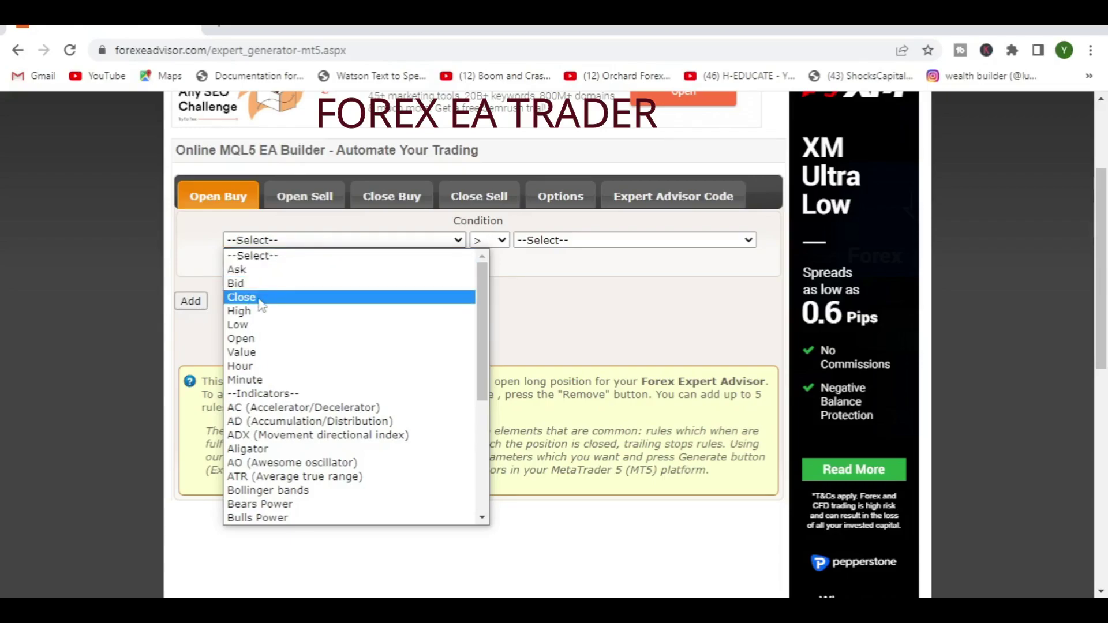
{"action": "left_click", "coordinate": [246, 339]}
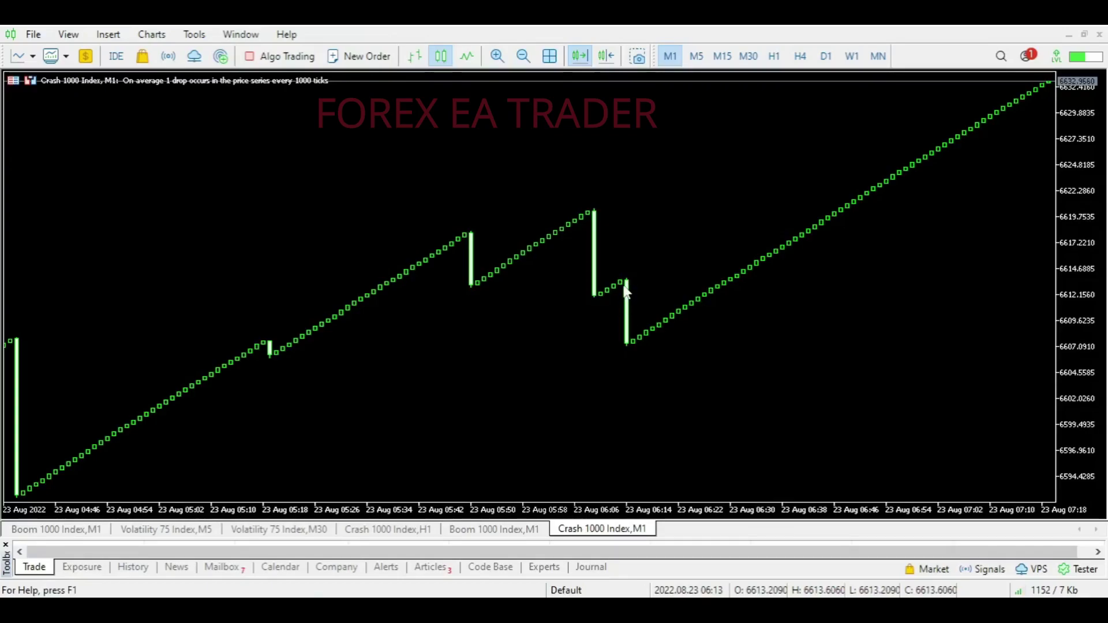
Return from the Crash 1000 Index chart to the browser's EA builder and complete the Open Buy condition as Open > Close, both shifts 0.
{"action": "mouse_move", "coordinate": [628, 345]}
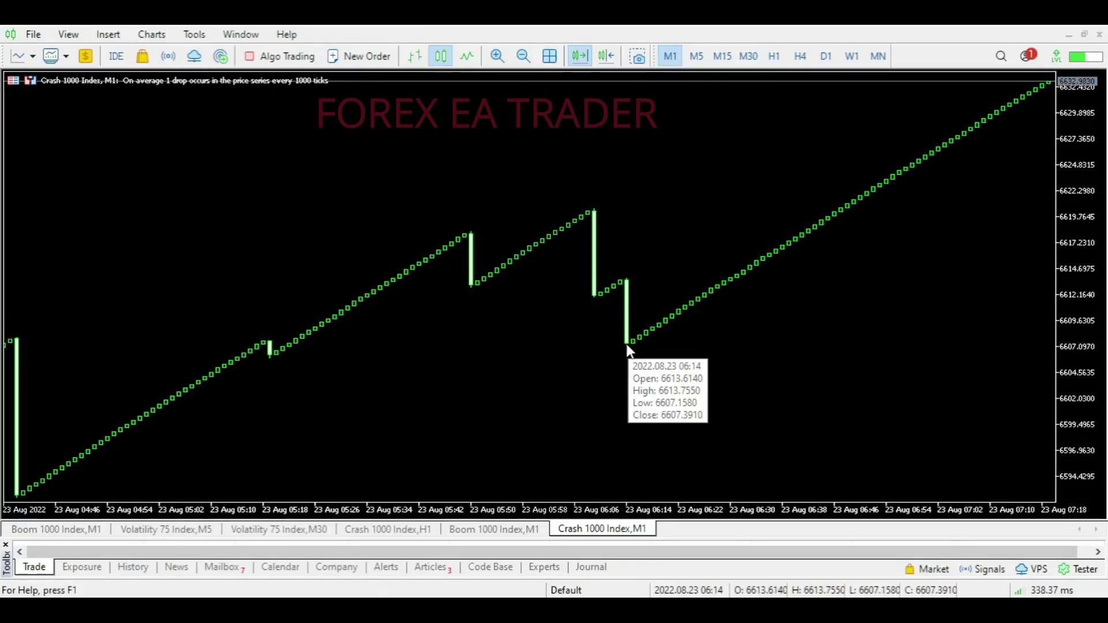
{"action": "mouse_move", "coordinate": [695, 560]}
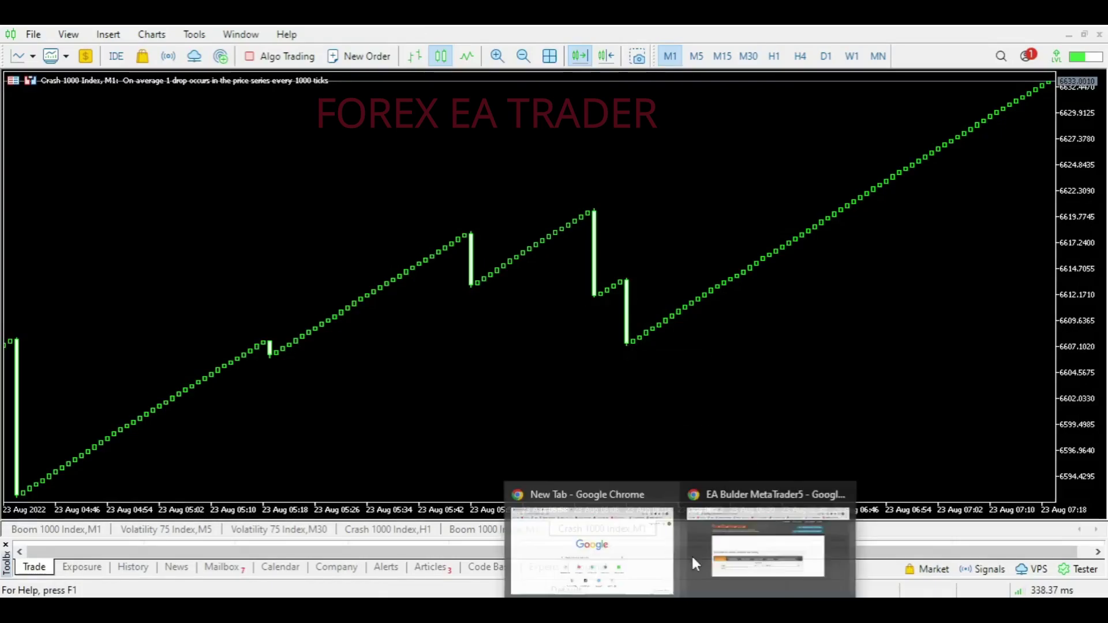
{"action": "left_click", "coordinate": [745, 557]}
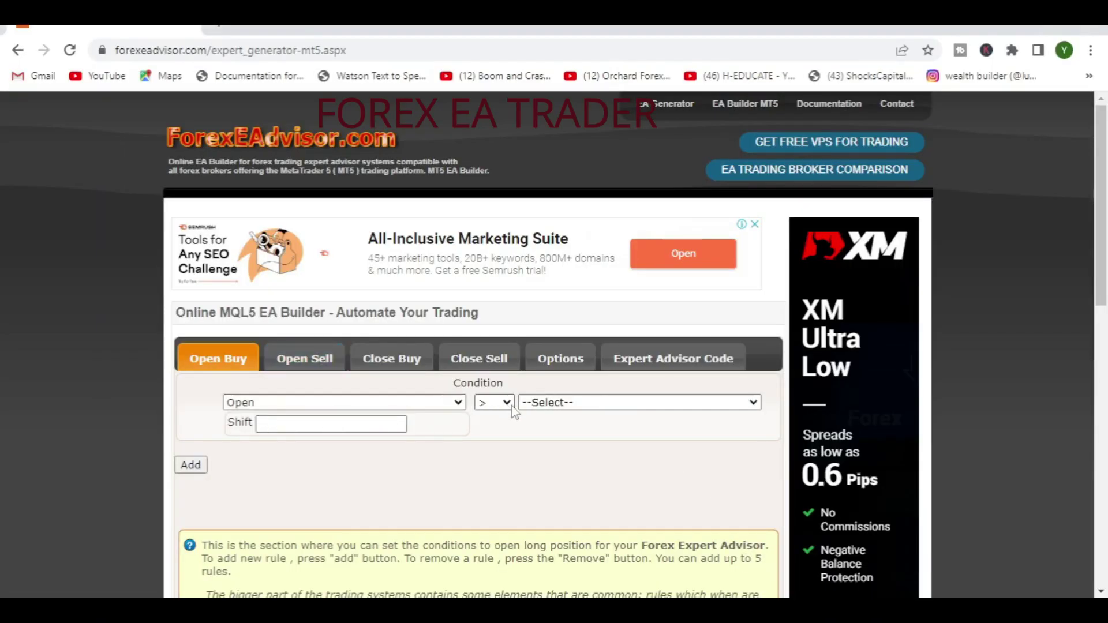
{"action": "left_click", "coordinate": [744, 403]}
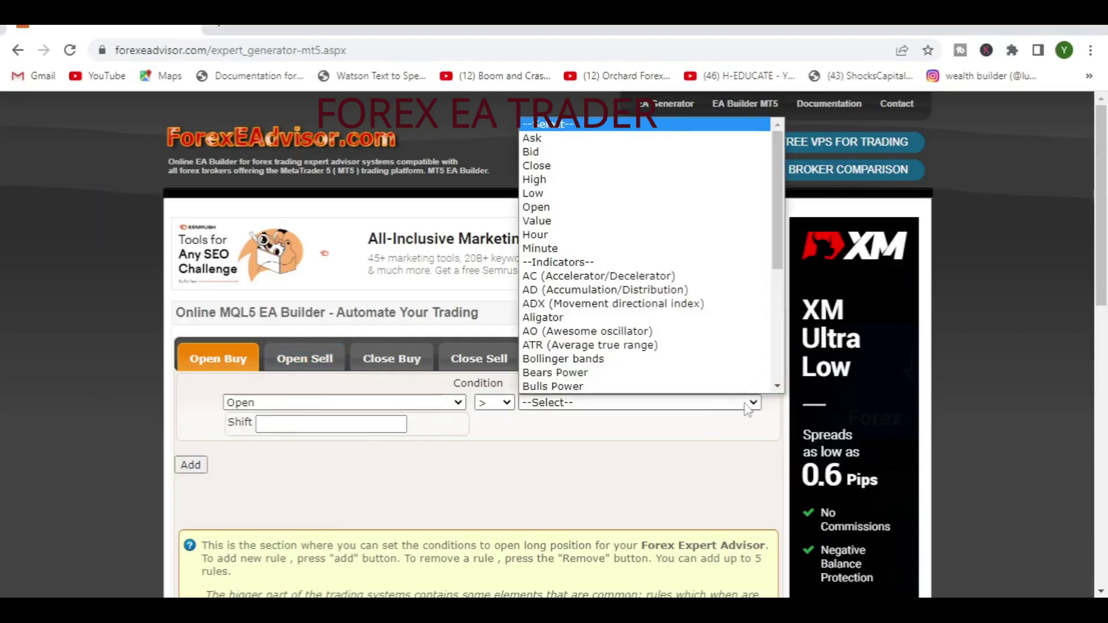
{"action": "left_click", "coordinate": [547, 166]}
{"action": "left_click", "coordinate": [315, 424]}
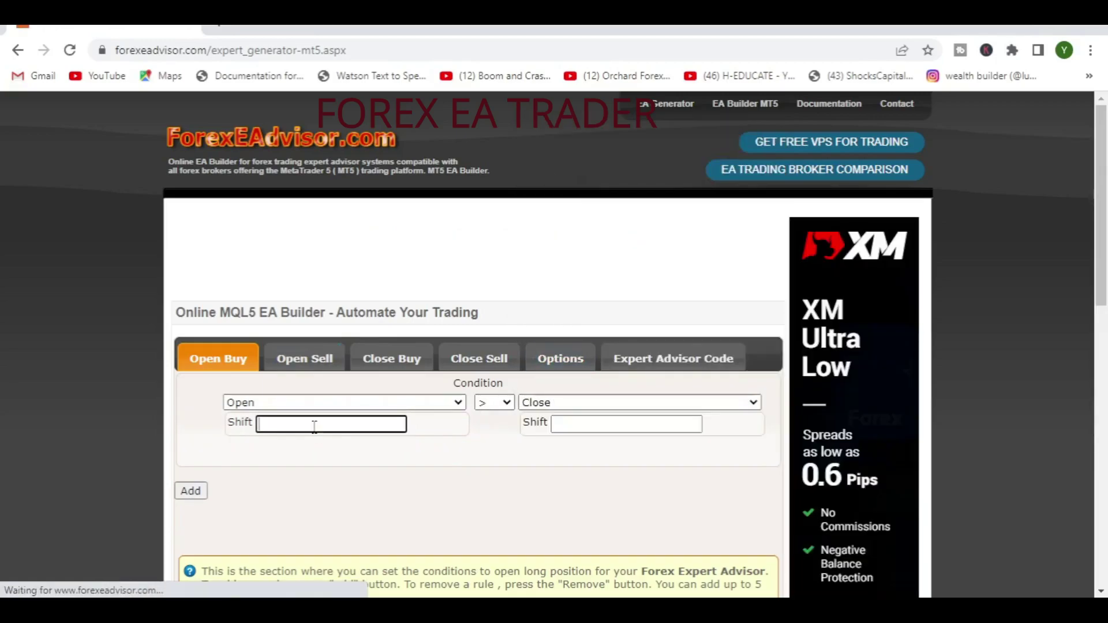
{"action": "type", "text": "0"}
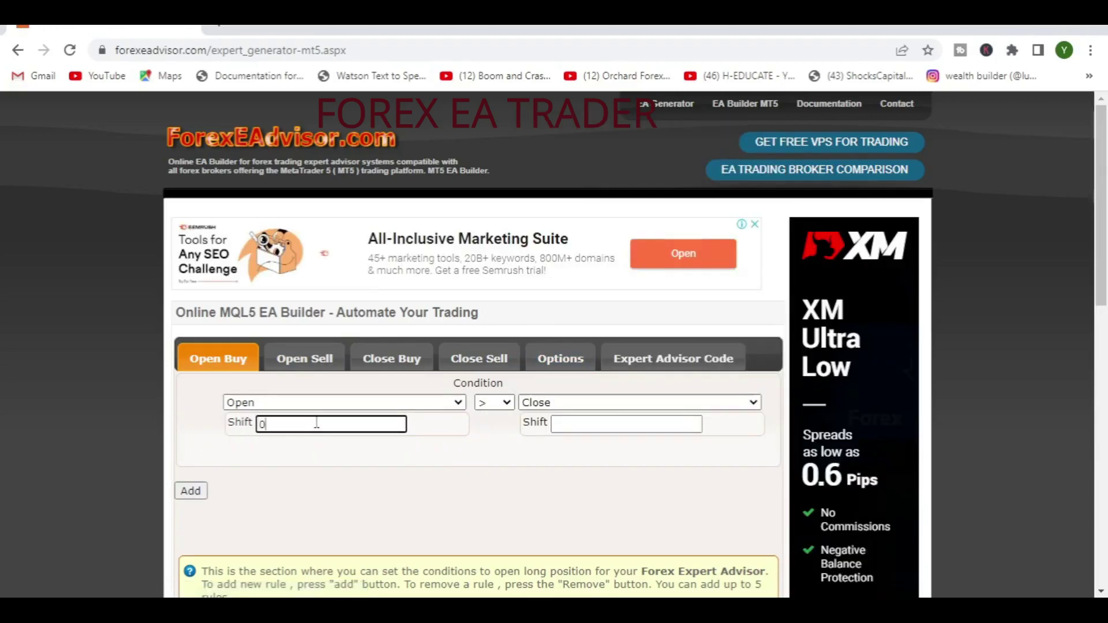
{"action": "left_click", "coordinate": [609, 432]}
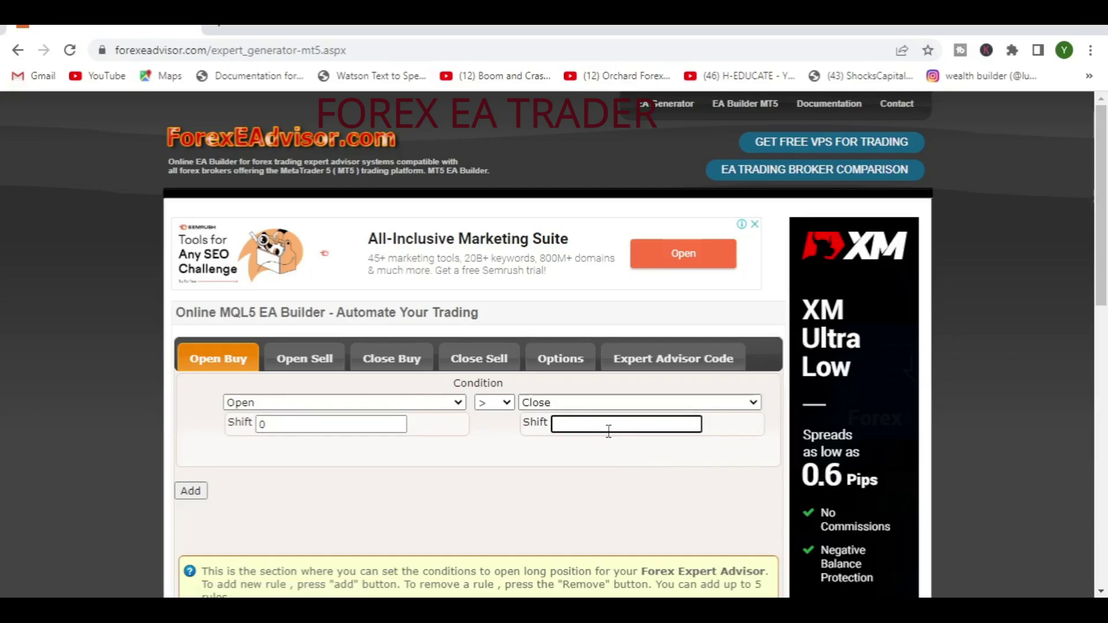
{"action": "type", "text": "0"}
{"action": "left_click", "coordinate": [522, 479]}
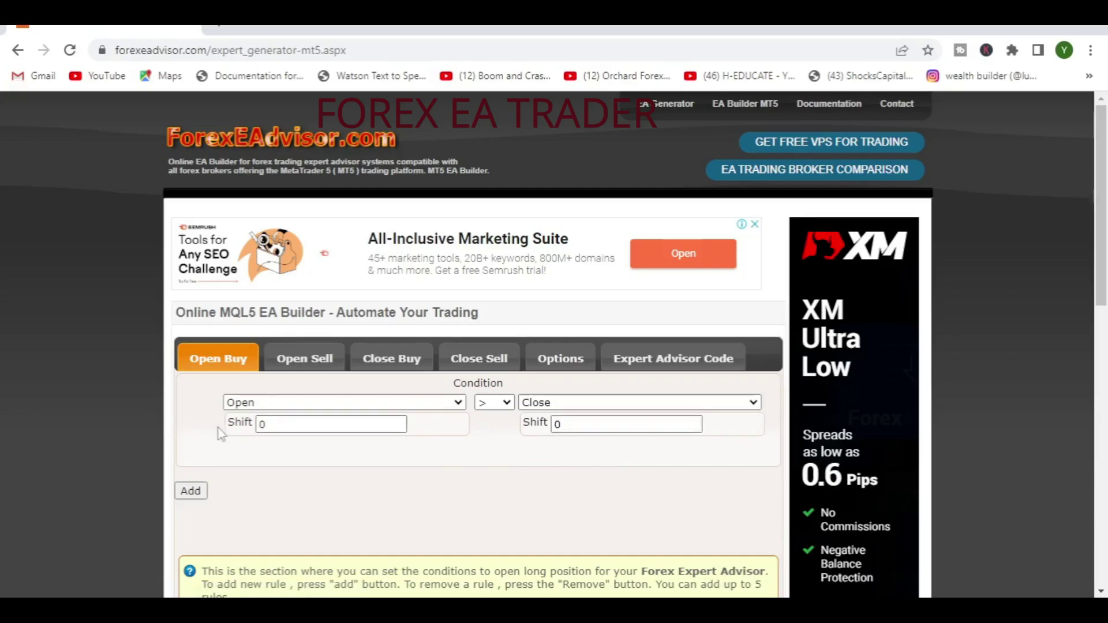
Try a Close Buy condition of Open < Close.
{"action": "left_click", "coordinate": [400, 362]}
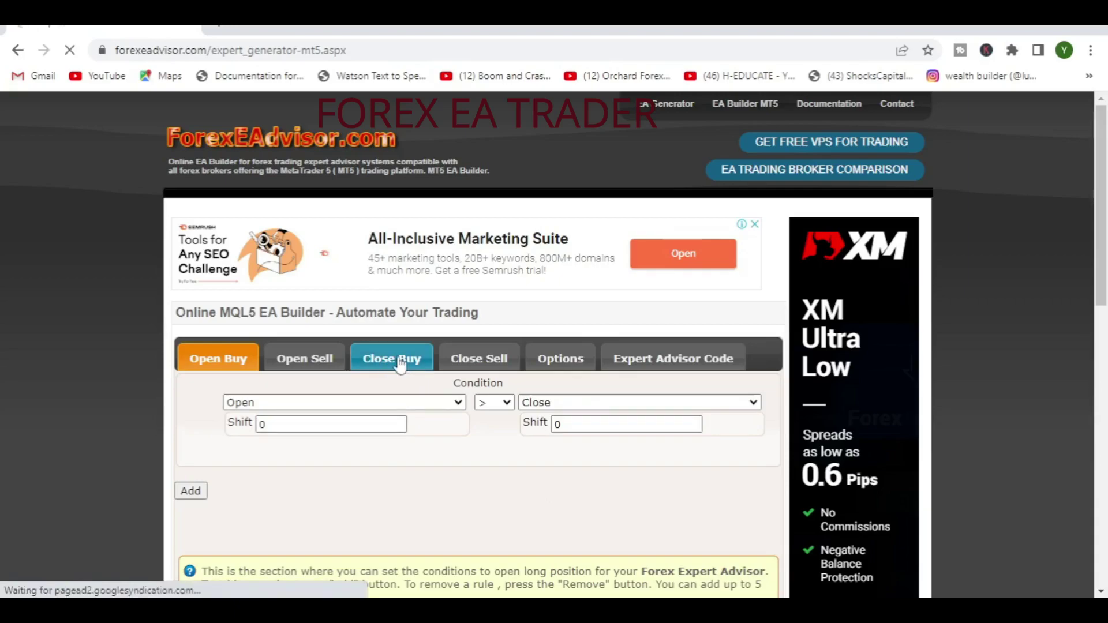
{"action": "left_click", "coordinate": [458, 403]}
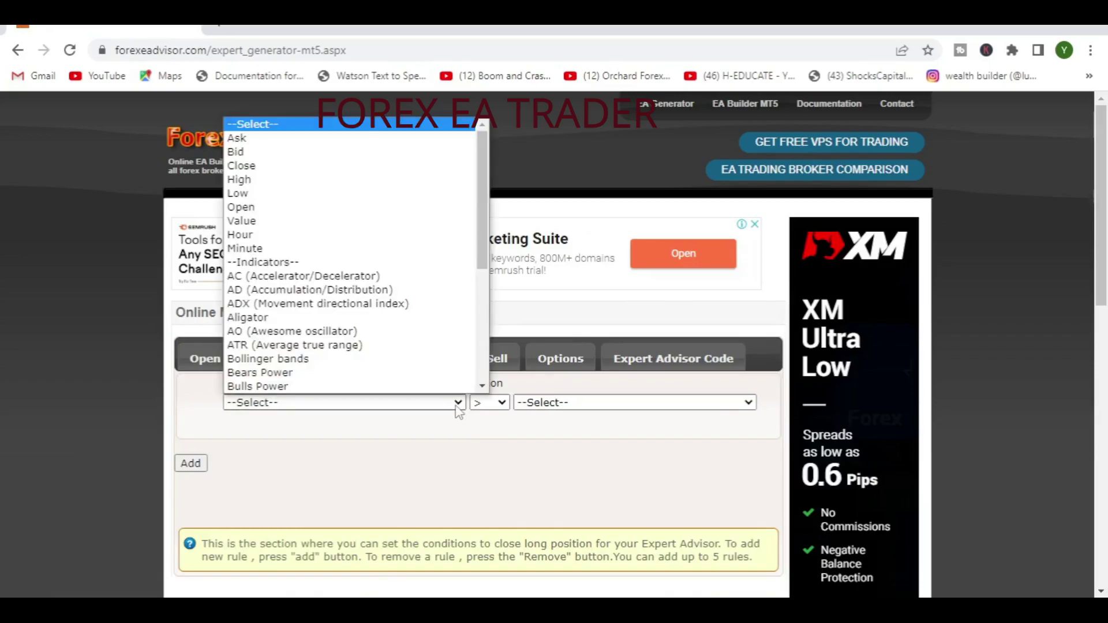
{"action": "left_click", "coordinate": [255, 207]}
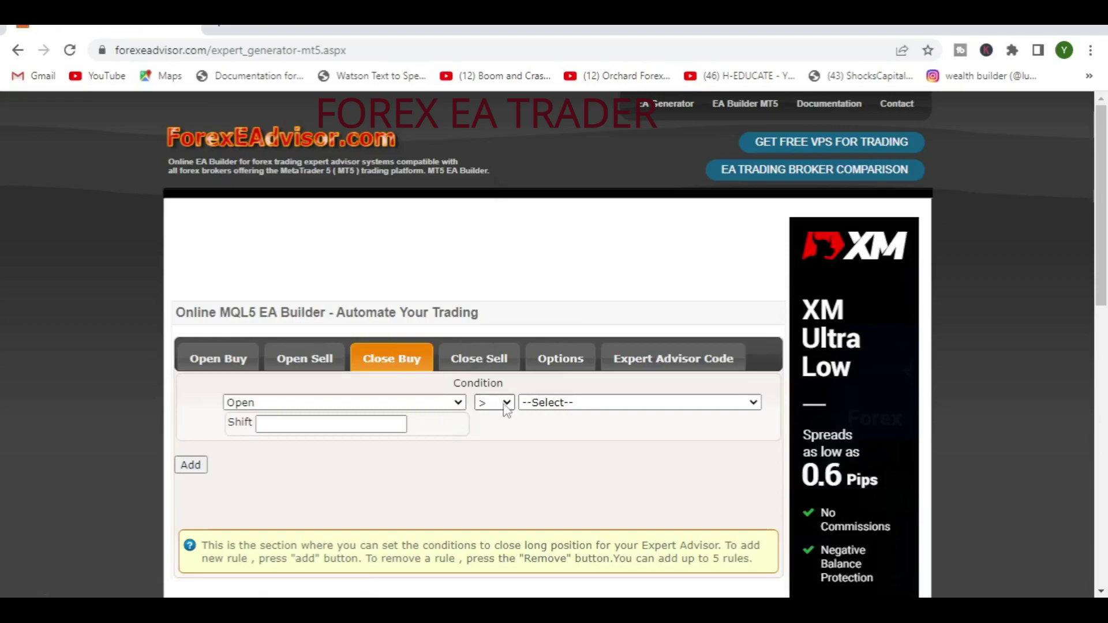
{"action": "left_click", "coordinate": [507, 404]}
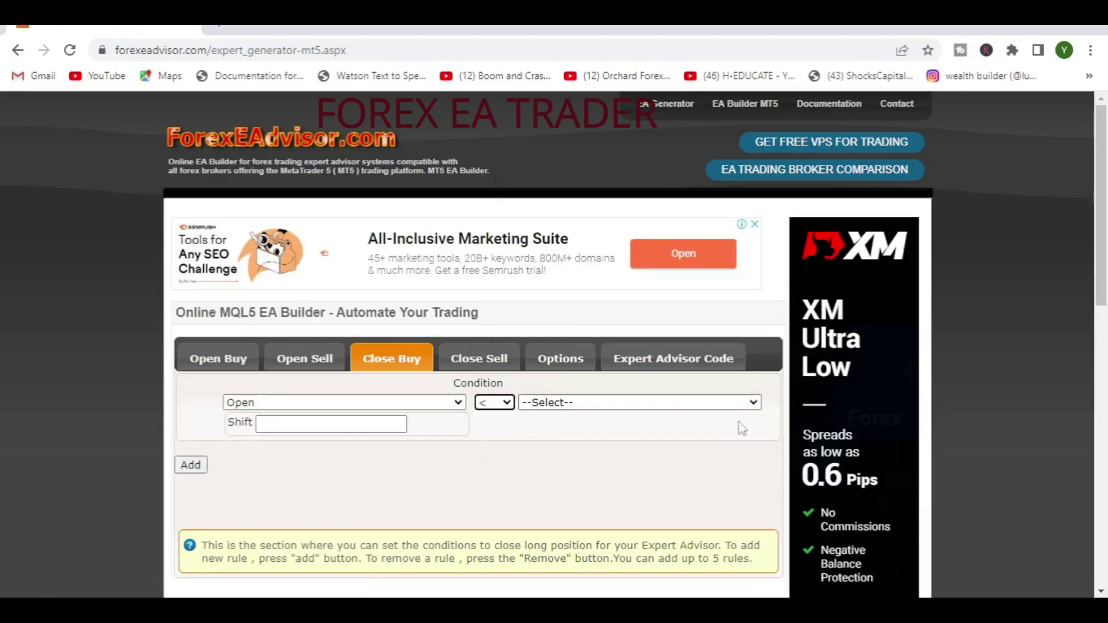
{"action": "left_click", "coordinate": [752, 405]}
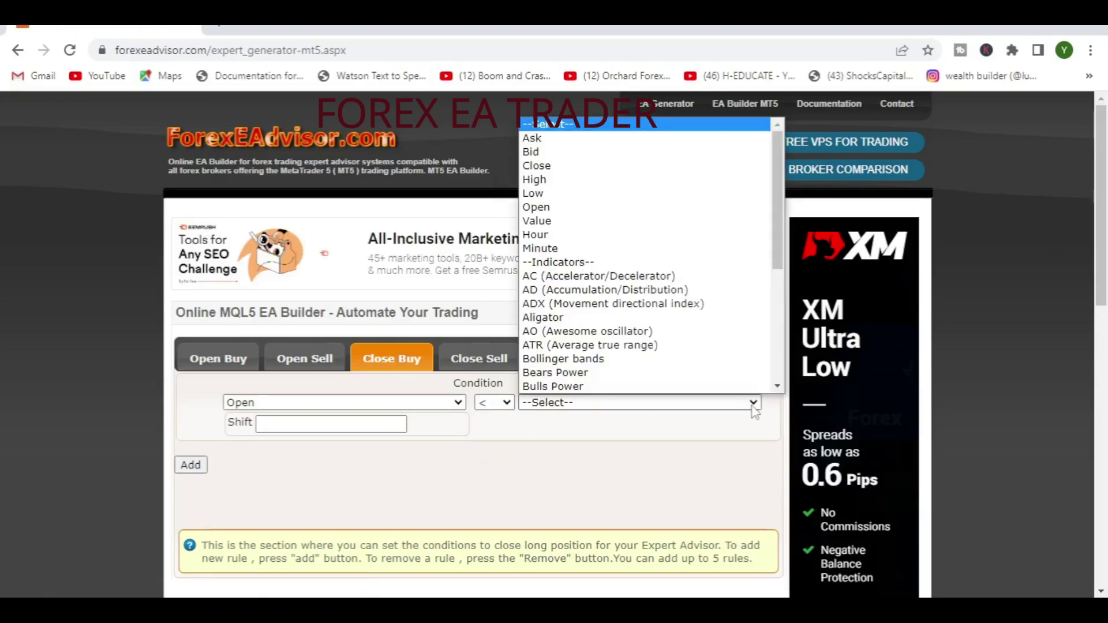
{"action": "left_click", "coordinate": [544, 167]}
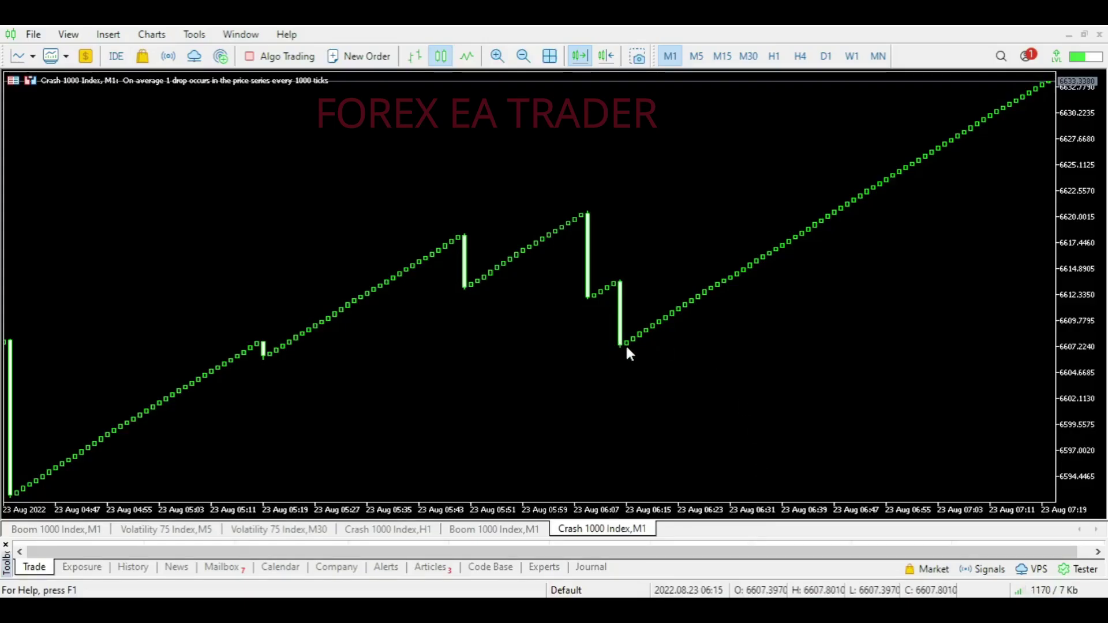
Check the candle after the spike on the Crash 1000 Index chart, then clear both Close Buy values in the browser's EA builder.
{"action": "mouse_move", "coordinate": [626, 348]}
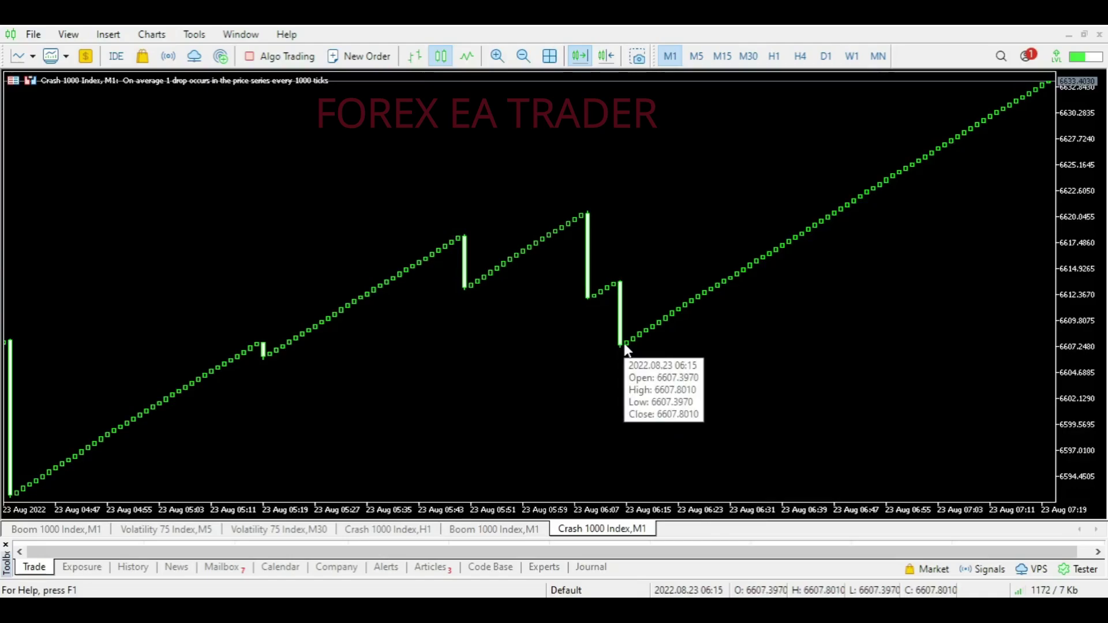
{"action": "mouse_move", "coordinate": [681, 603]}
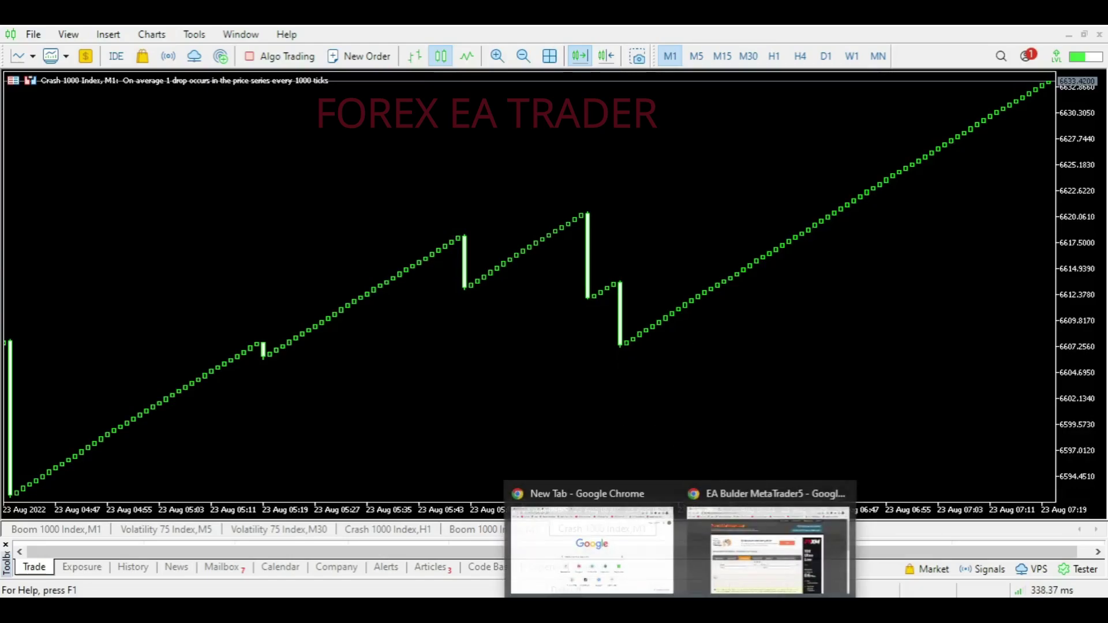
{"action": "left_click", "coordinate": [758, 563]}
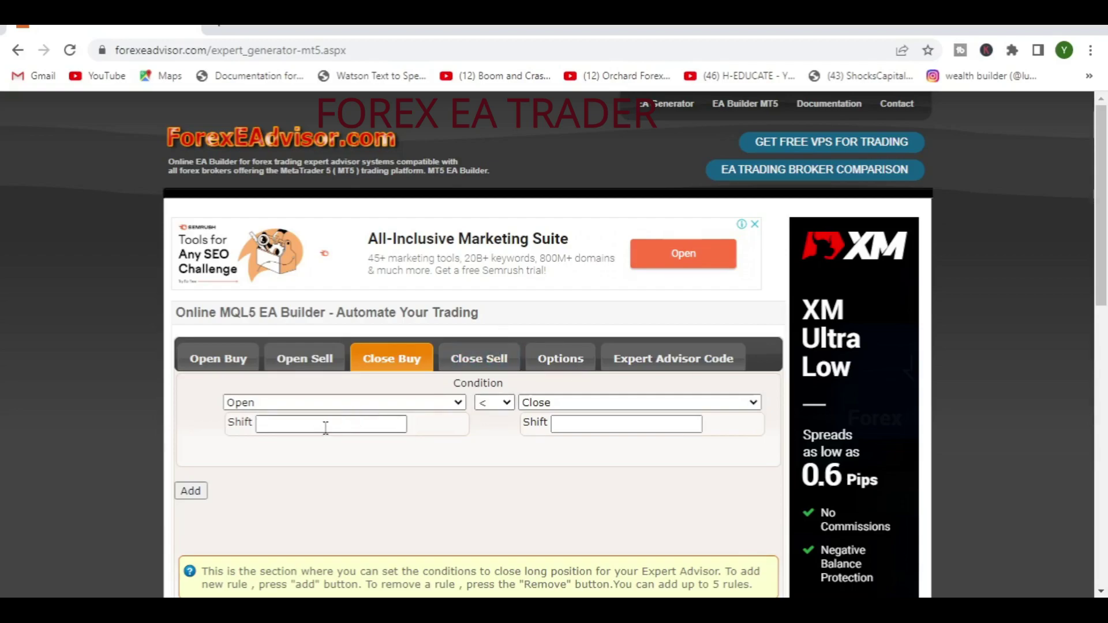
{"action": "left_click", "coordinate": [457, 403]}
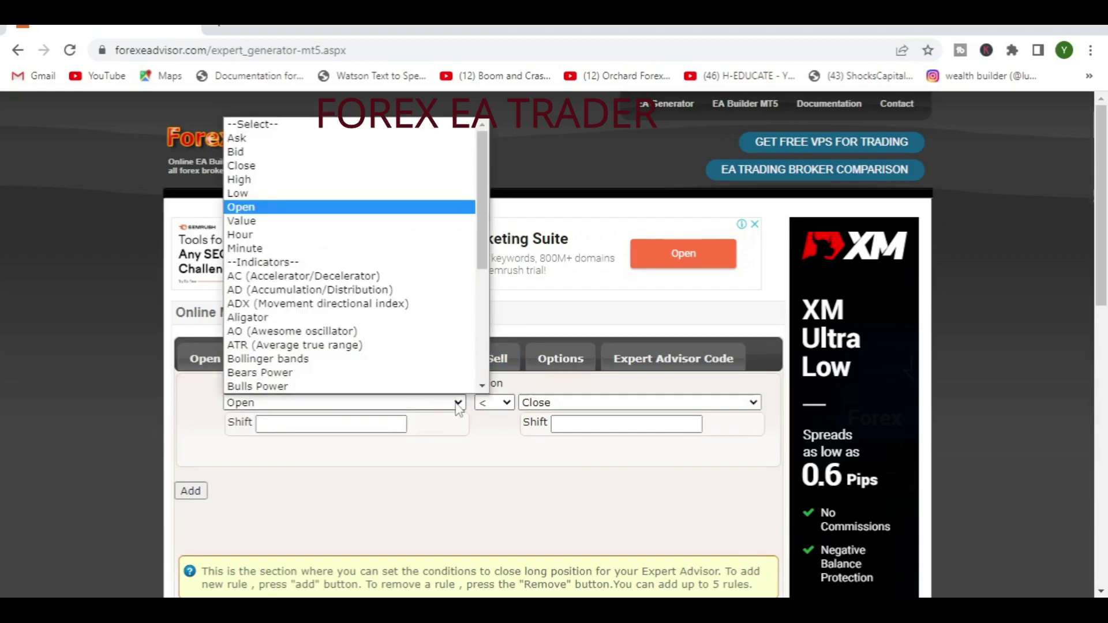
{"action": "left_click", "coordinate": [283, 126]}
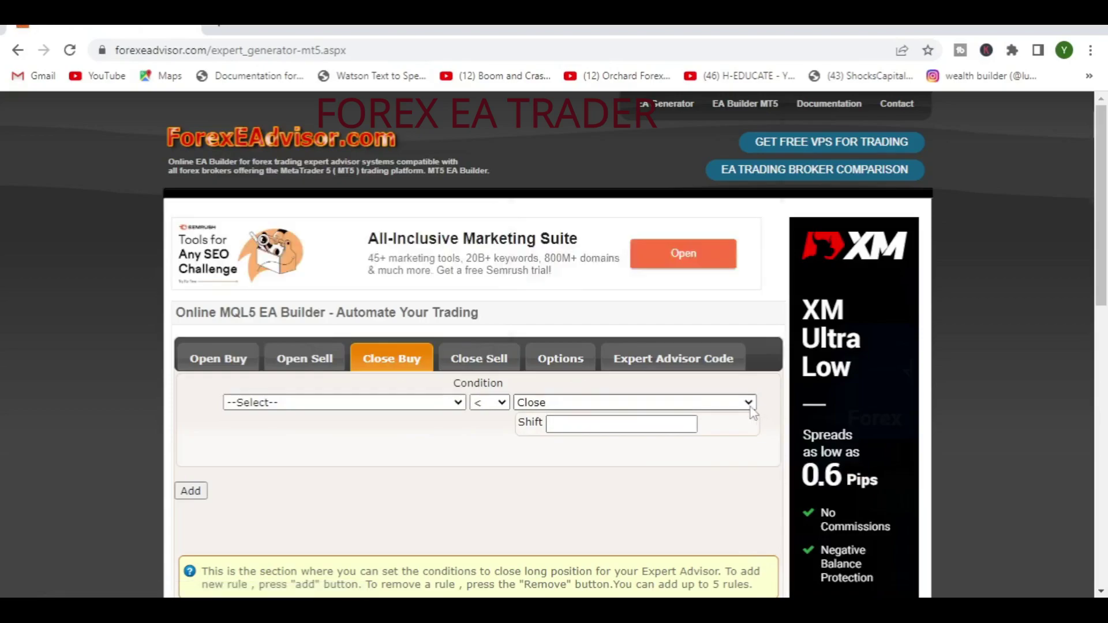
{"action": "left_click", "coordinate": [750, 403]}
{"action": "left_click", "coordinate": [555, 127]}
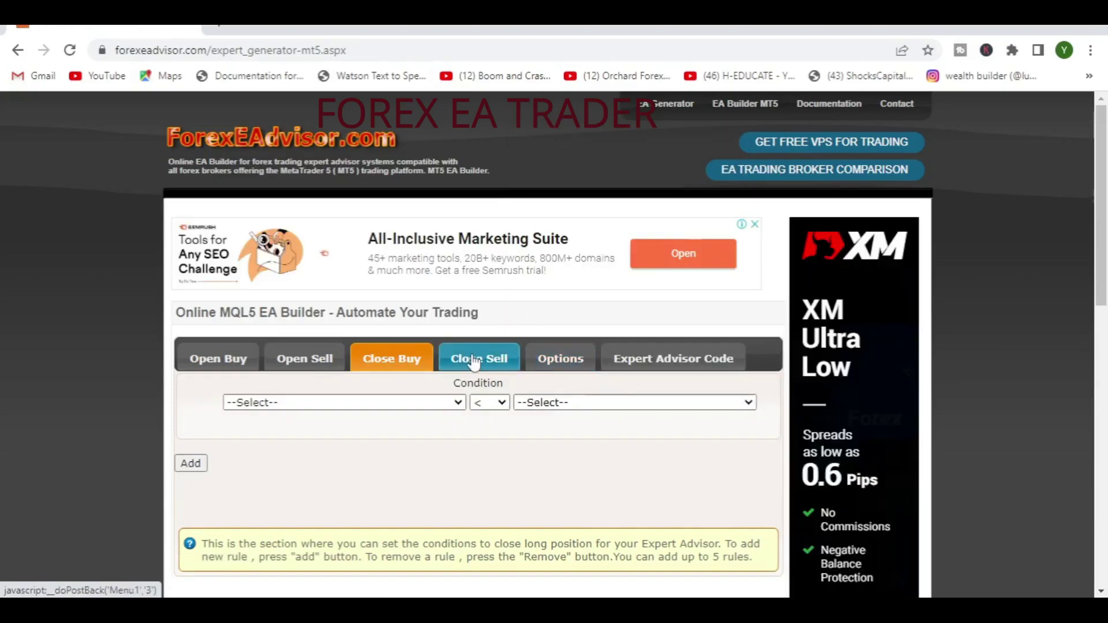
Set the expert advisor's Stop Loss to 0 in the EA builder options, checking the spikes on the MetaTrader 5 Crash 1000 Index chart.
{"action": "left_click", "coordinate": [568, 362]}
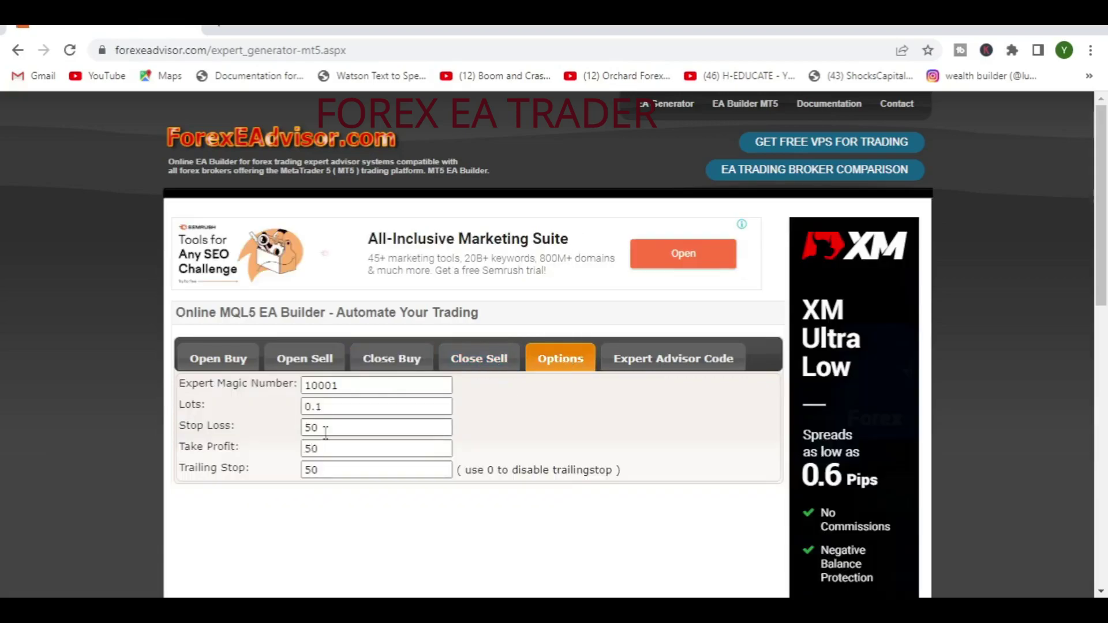
{"action": "double_click", "coordinate": [318, 428]}
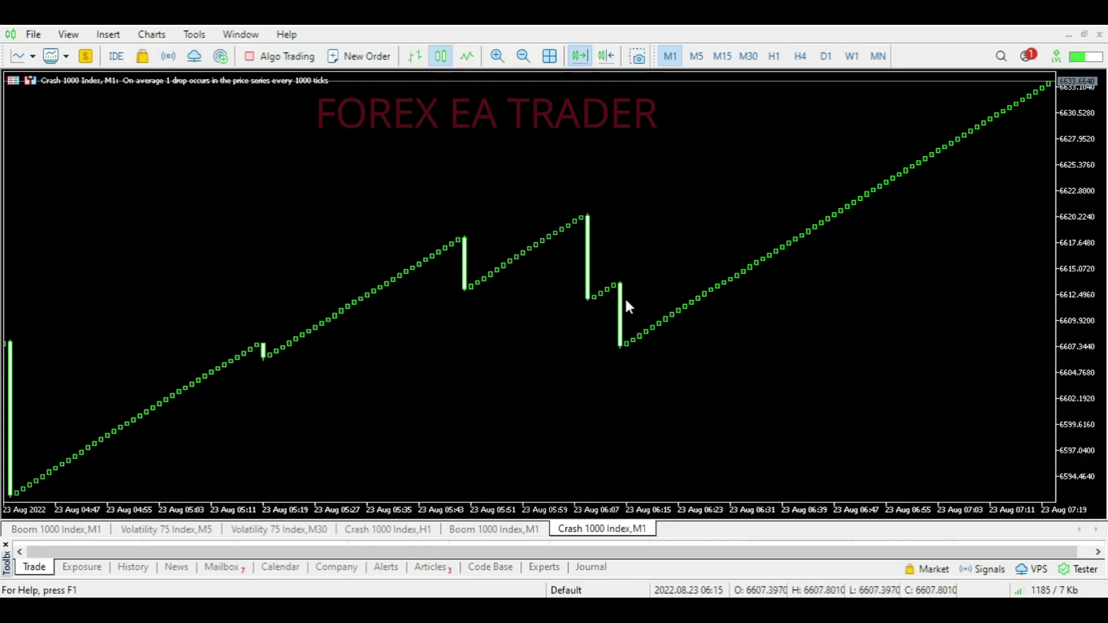
{"action": "left_click_drag", "start_coordinate": [620, 286], "coordinate": [614, 285]}
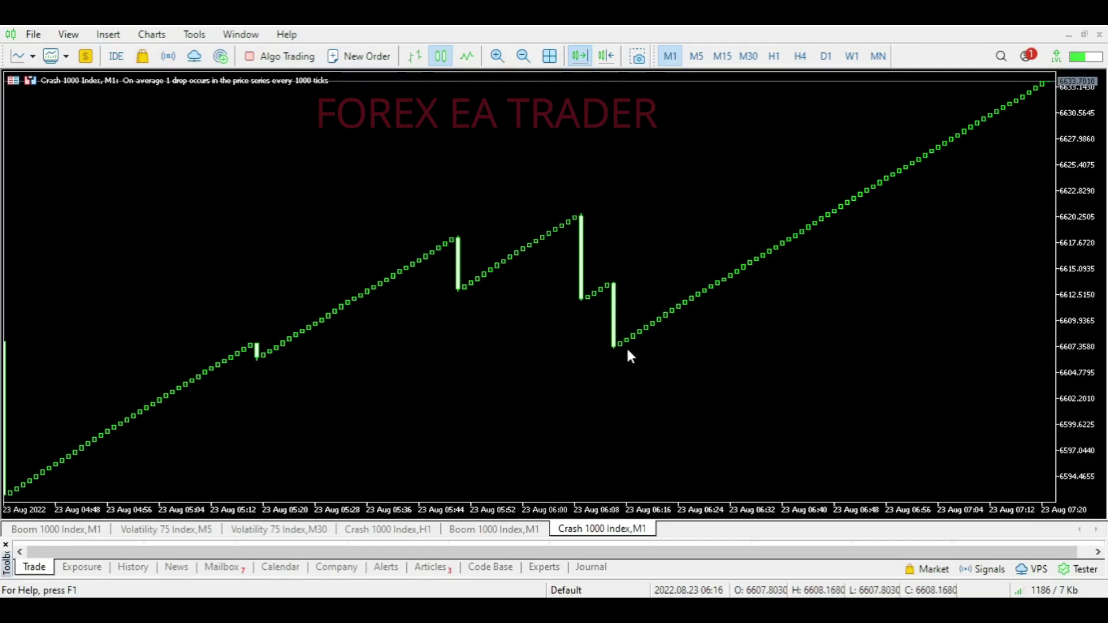
{"action": "mouse_move", "coordinate": [597, 296]}
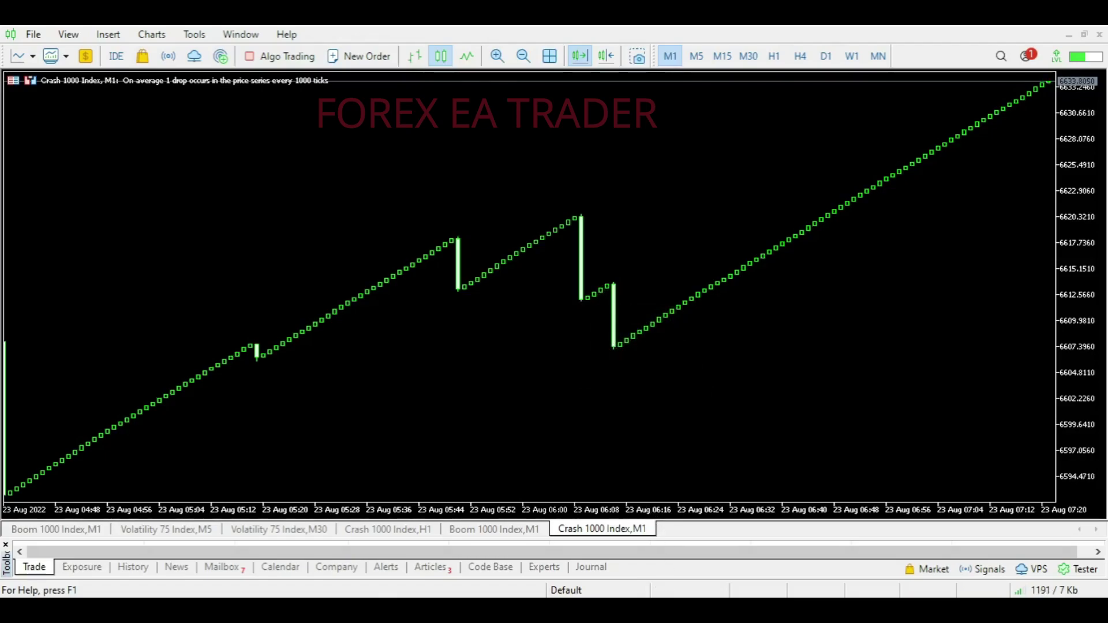
{"action": "mouse_move", "coordinate": [681, 597]}
{"action": "left_click", "coordinate": [764, 542]}
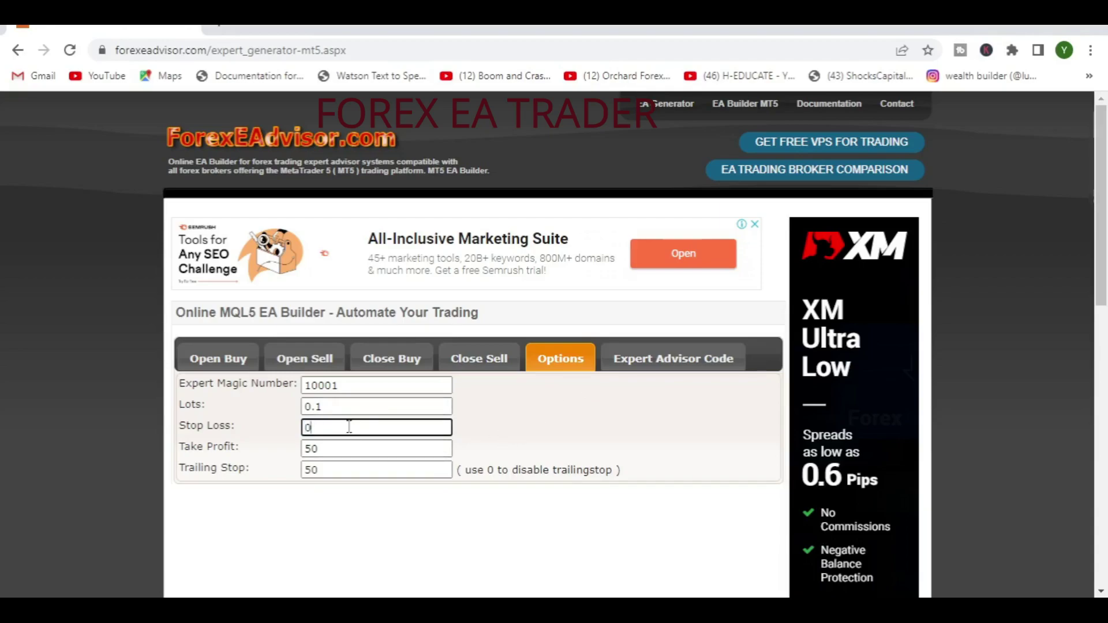
Set the expert advisor's lots to 0.2 and its magic number to 10056.
{"action": "left_click", "coordinate": [331, 407]}
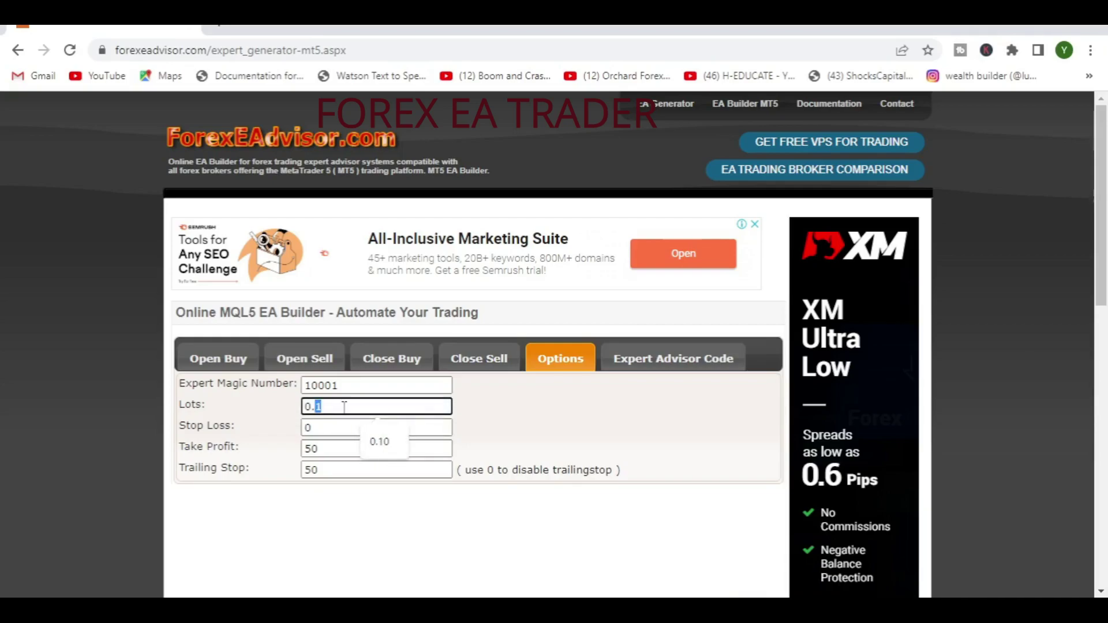
{"action": "type", "text": "2"}
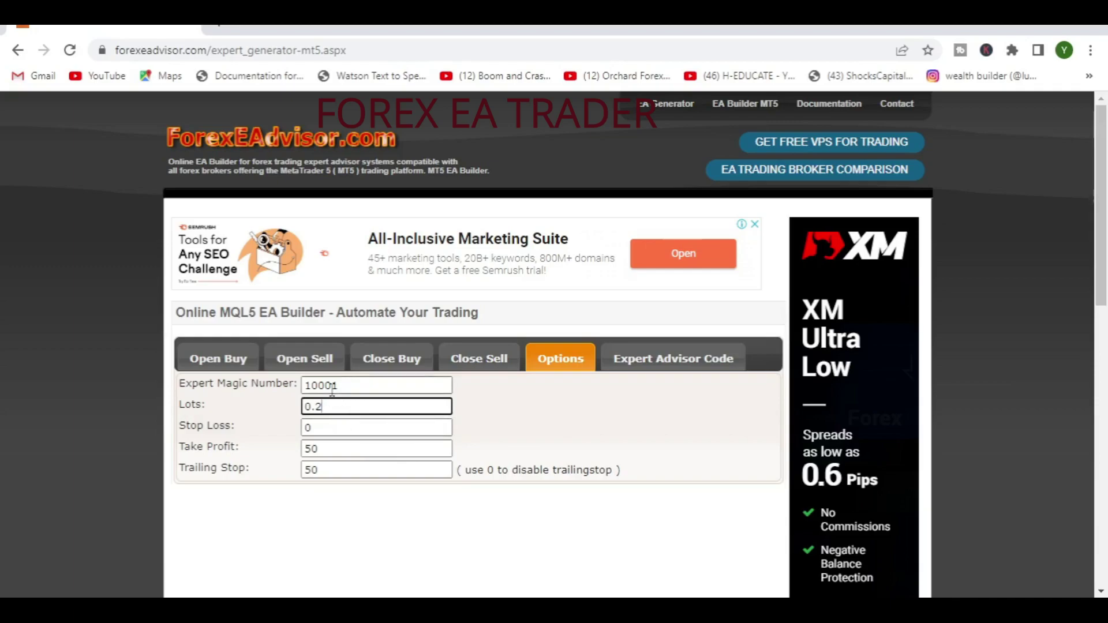
{"action": "left_click_drag", "start_coordinate": [327, 389], "coordinate": [360, 387]}
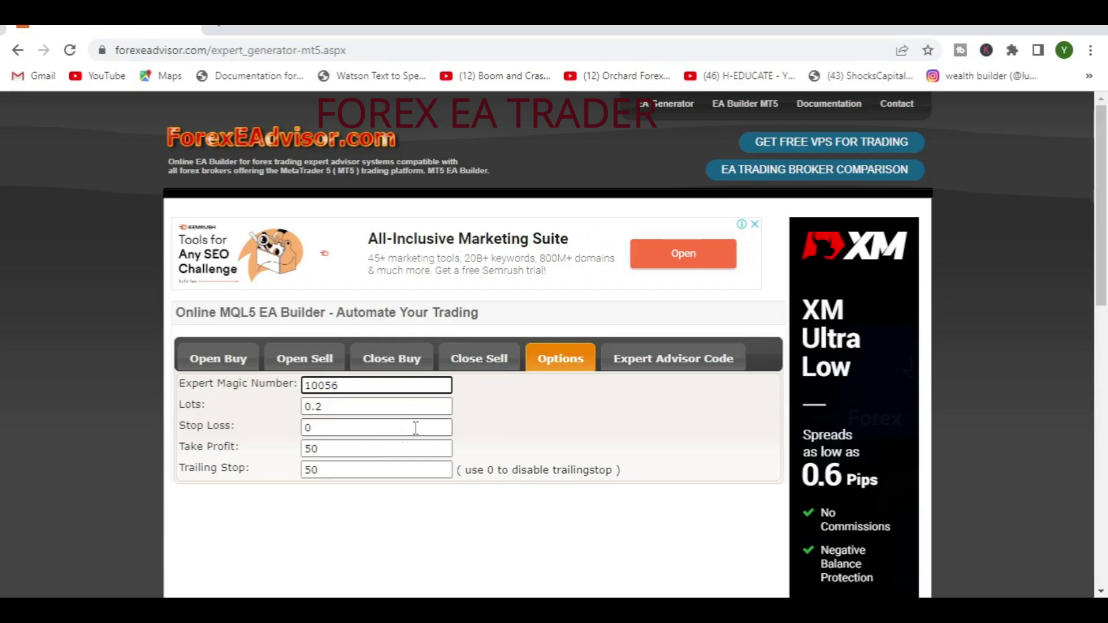
Set the expert advisor's Take Profit to 50000 and disable the Trailing Stop with 0.
{"action": "double_click", "coordinate": [346, 453]}
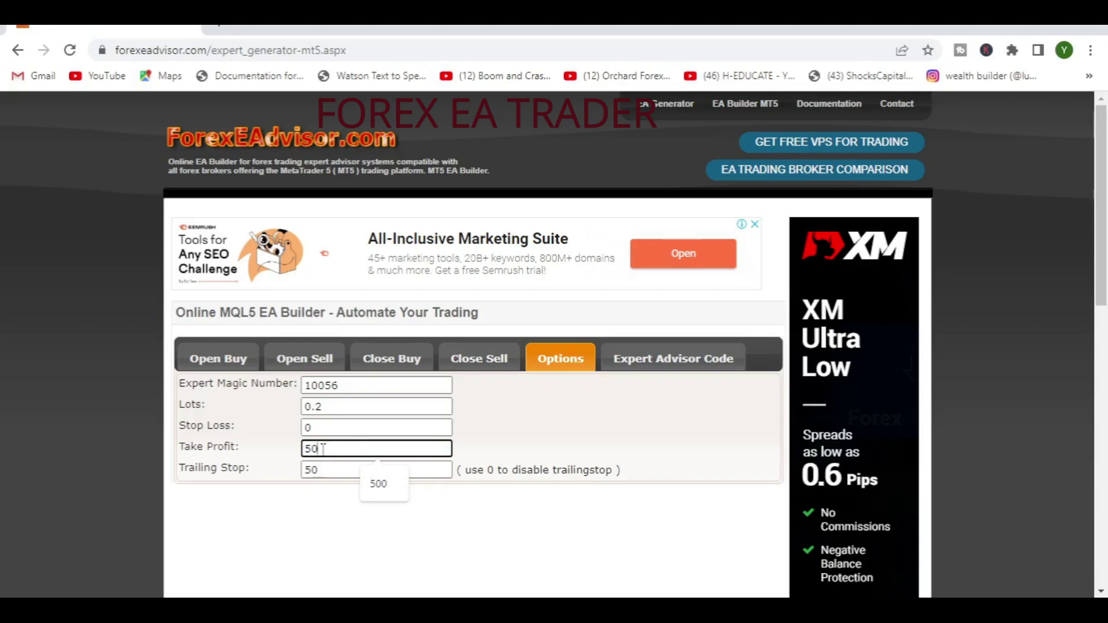
{"action": "type", "text": "3"}
{"action": "left_click_drag", "start_coordinate": [333, 451], "coordinate": [279, 448]}
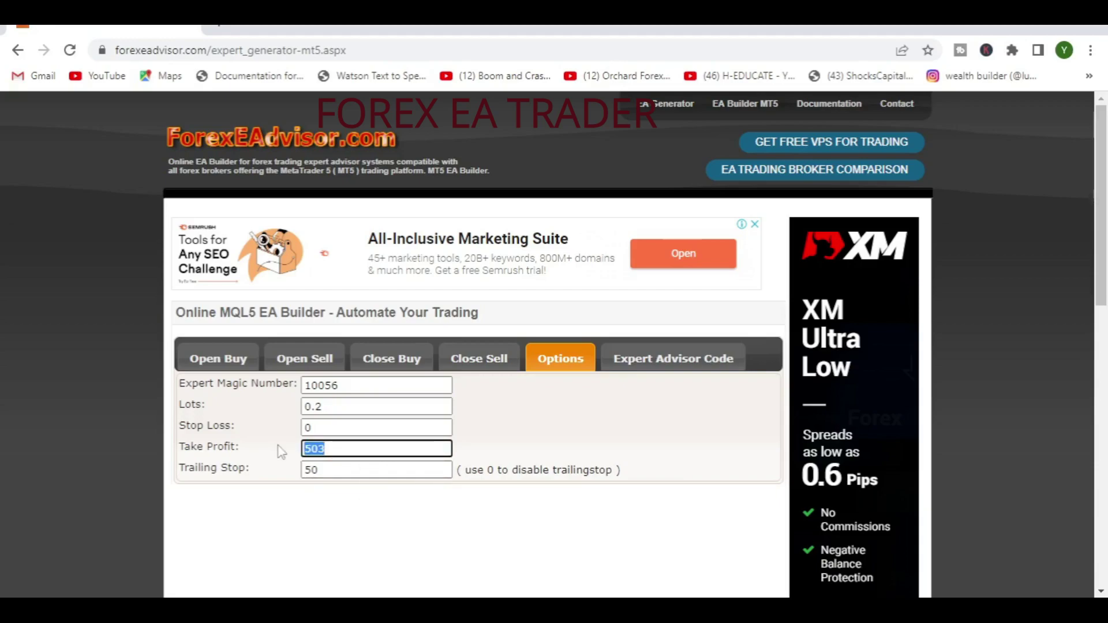
{"action": "type", "text": "50000"}
{"action": "left_click", "coordinate": [336, 469]}
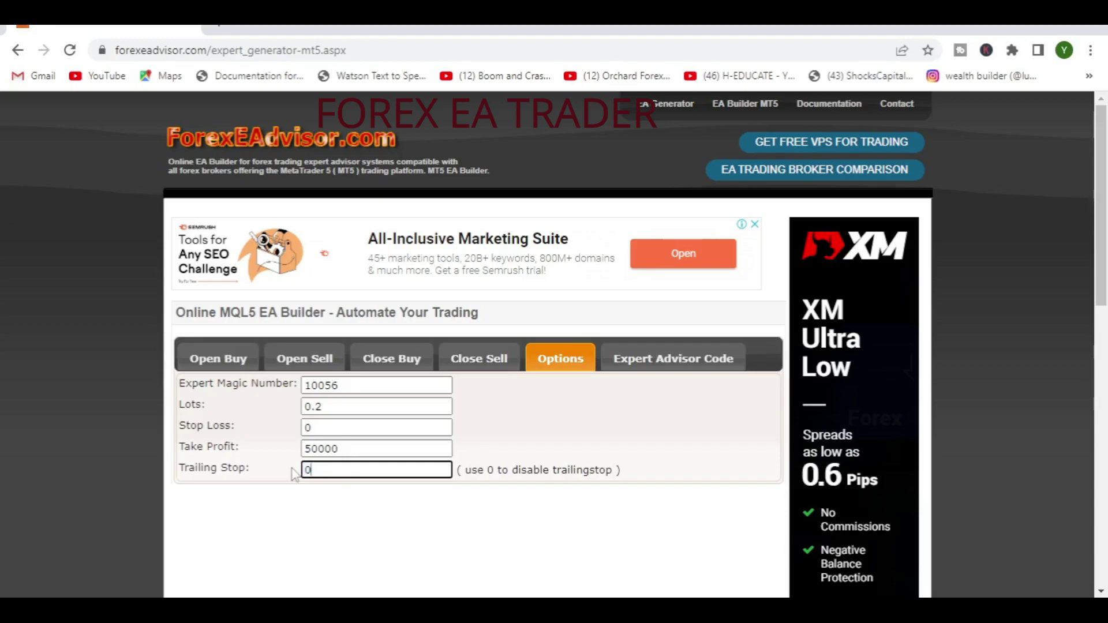
{"action": "left_click", "coordinate": [497, 453]}
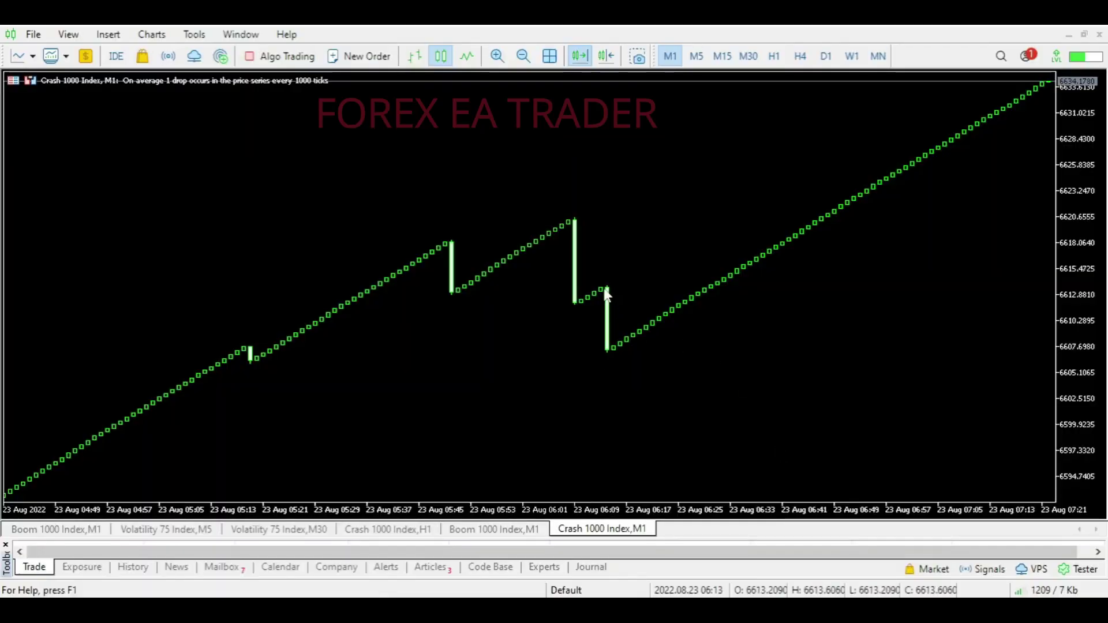
Examine the moving average crossovers on the MetaTrader 5 Boom 1000 Index chart in the H1 and M1 timeframes.
{"action": "mouse_move", "coordinate": [602, 295]}
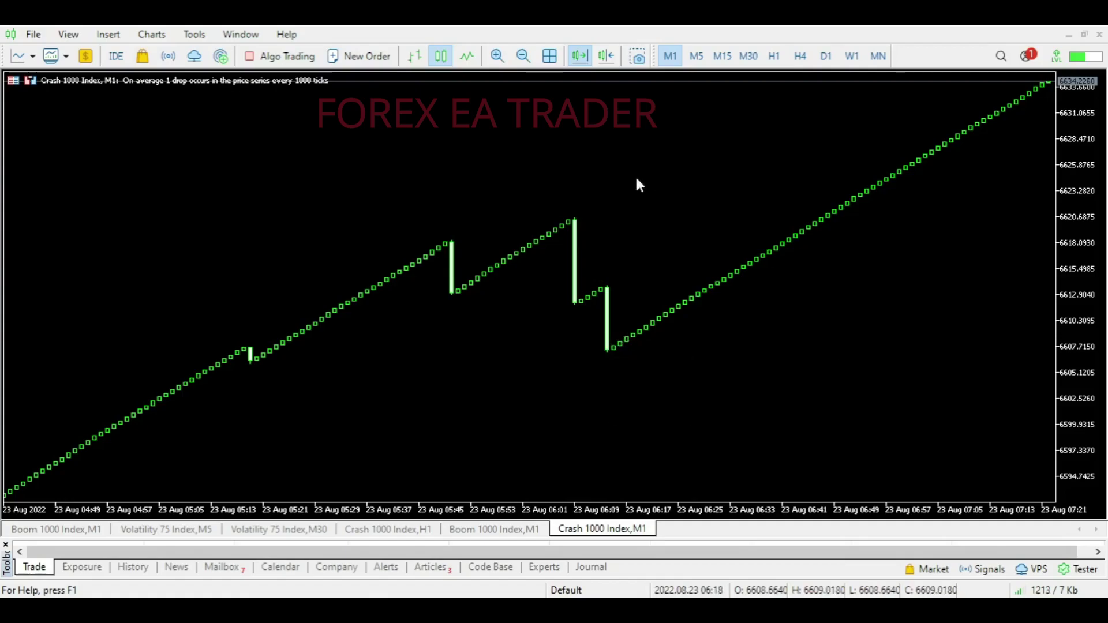
{"action": "left_click", "coordinate": [63, 530]}
{"action": "left_click", "coordinate": [774, 56]}
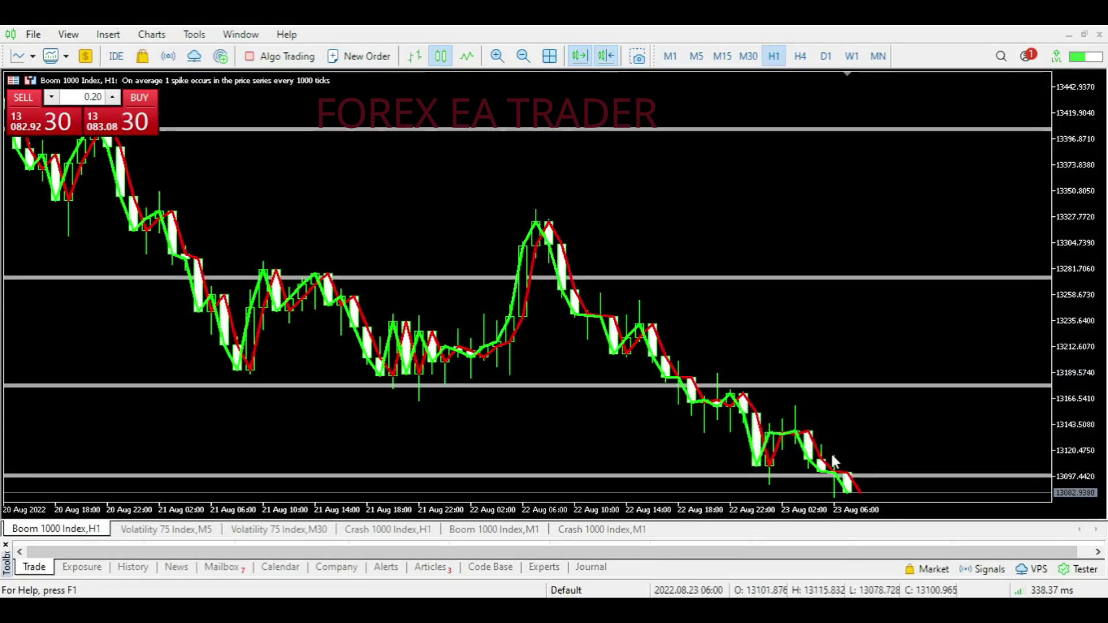
{"action": "mouse_move", "coordinate": [858, 496]}
{"action": "left_click", "coordinate": [670, 56]}
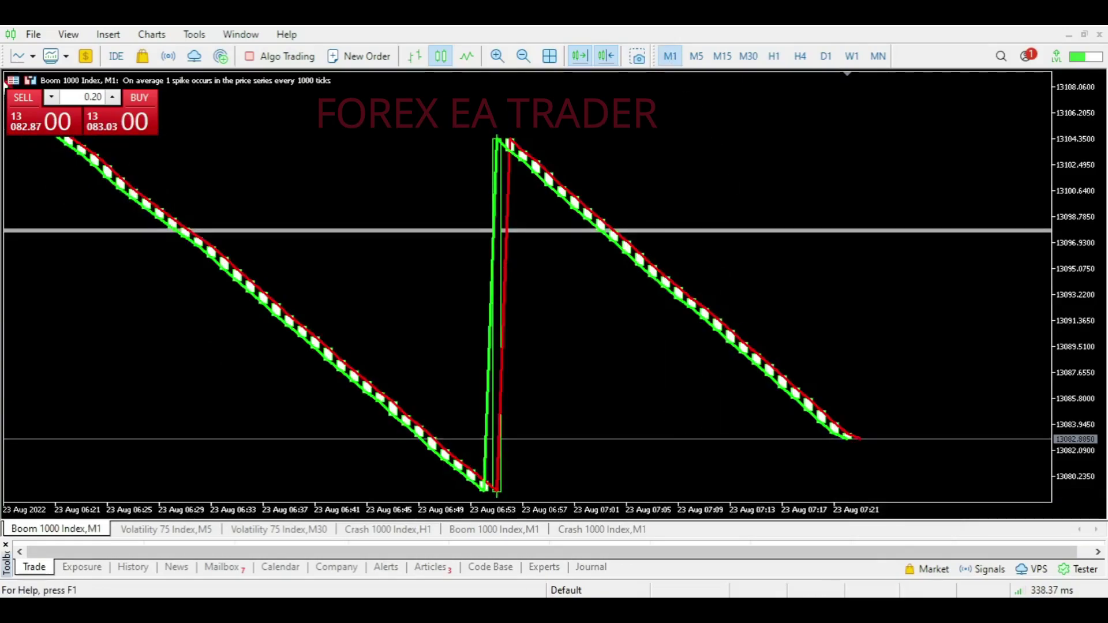
Return to the online MT5 EA builder and generate the expert advisor's MQL5 code, checking the Open Buy condition.
{"action": "left_click", "coordinate": [768, 554]}
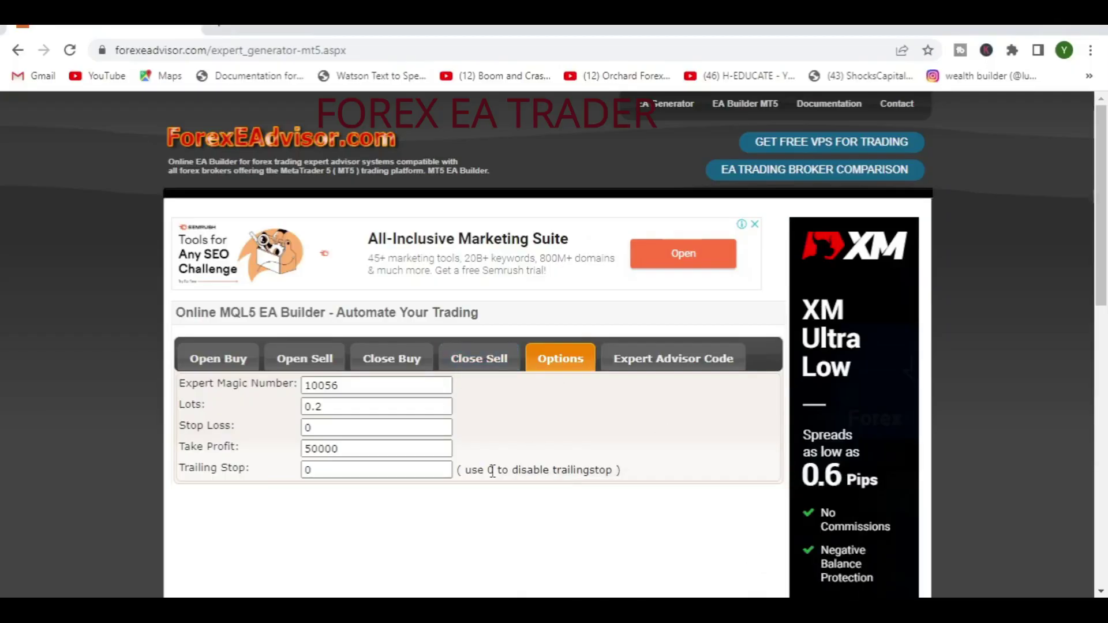
{"action": "left_click", "coordinate": [651, 367]}
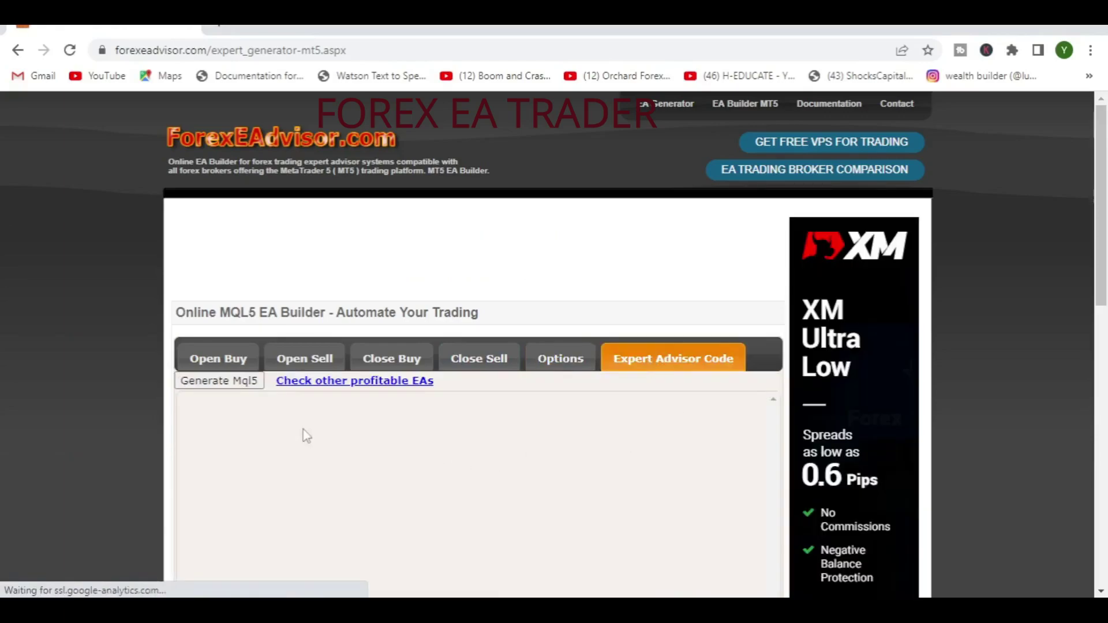
{"action": "left_click", "coordinate": [229, 381]}
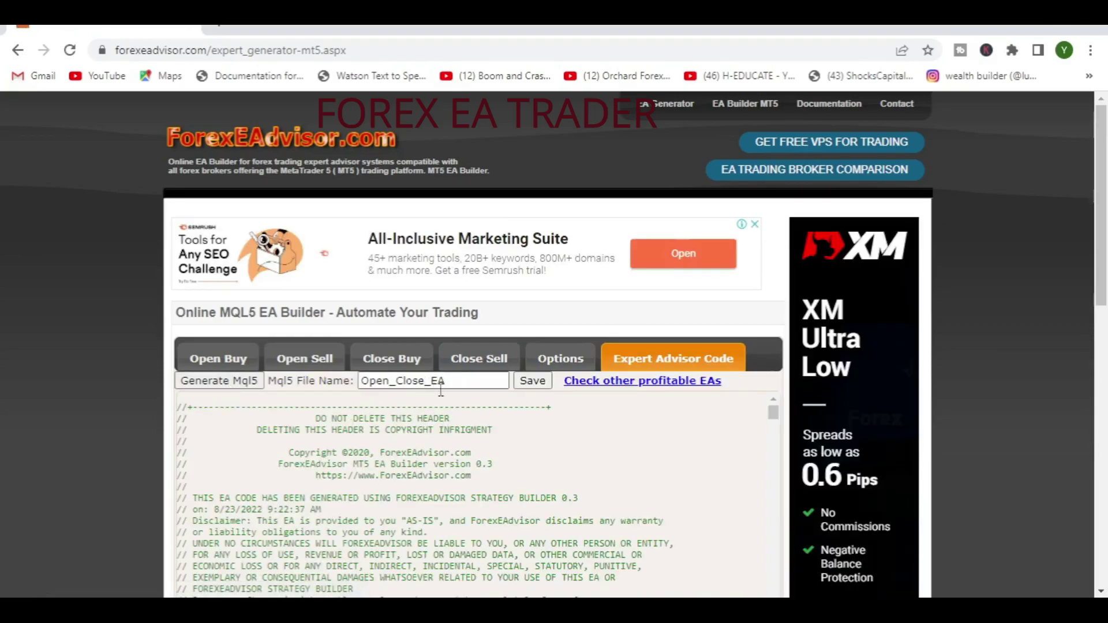
{"action": "left_click", "coordinate": [219, 363]}
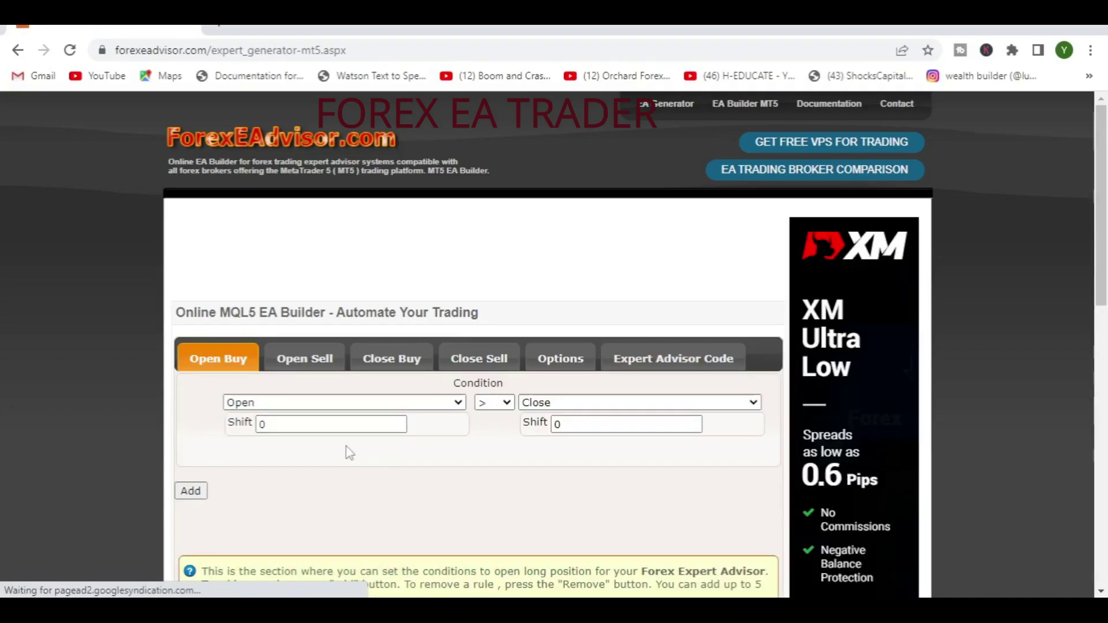
{"action": "left_click", "coordinate": [645, 364]}
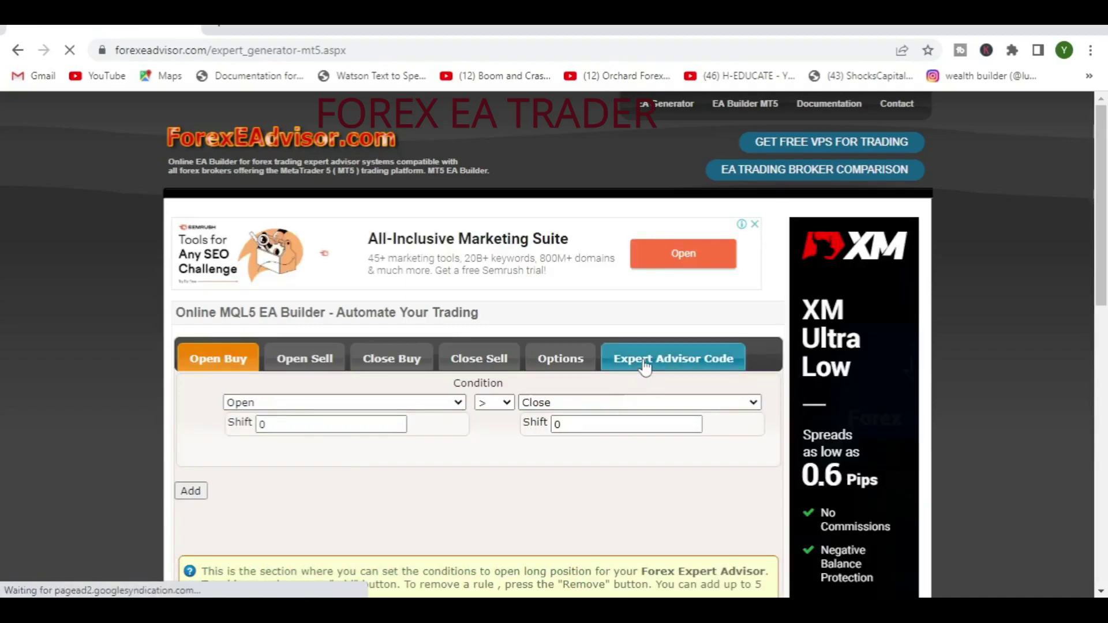
Name the MQL5 file "crash 1000EA" and save it as a download.
{"action": "left_click_drag", "start_coordinate": [431, 381], "coordinate": [355, 380]}
{"action": "type", "text": "crash 1000EA"}
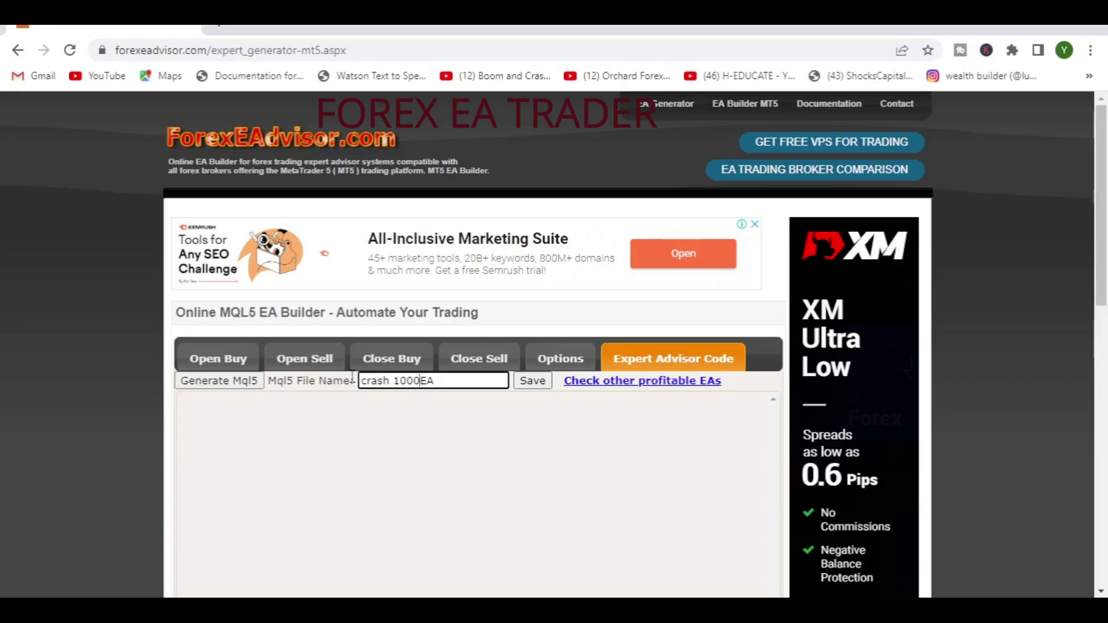
{"action": "left_click", "coordinate": [539, 387]}
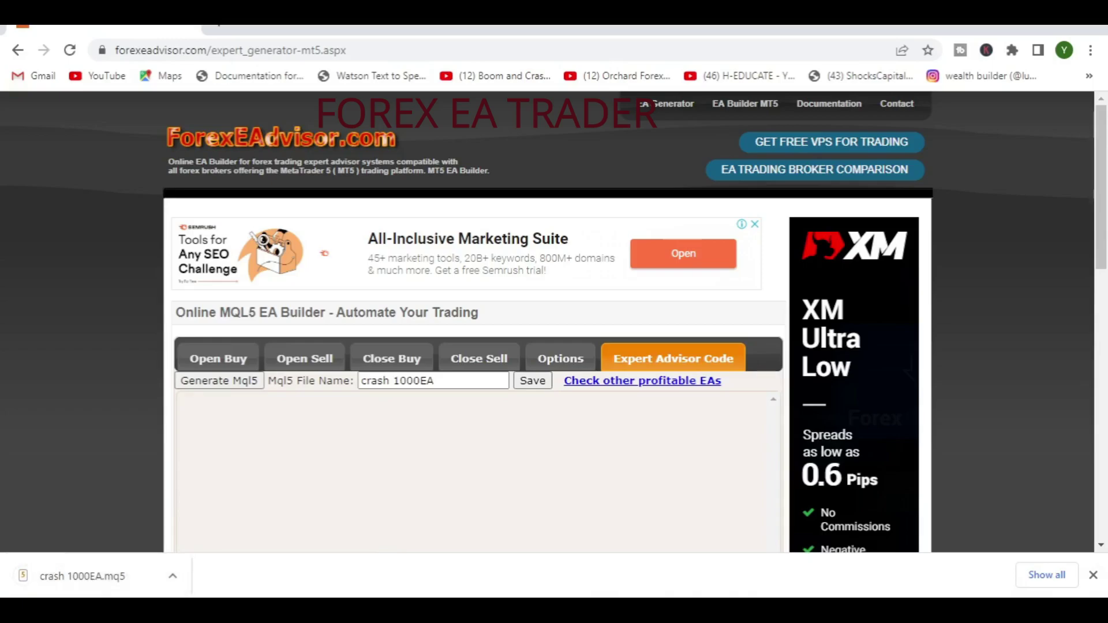
Switch to MetaTrader 5 and examine the drops and rising candles on the Crash 1000 Index M1 chart.
{"action": "key", "text": "alt+Tab"}
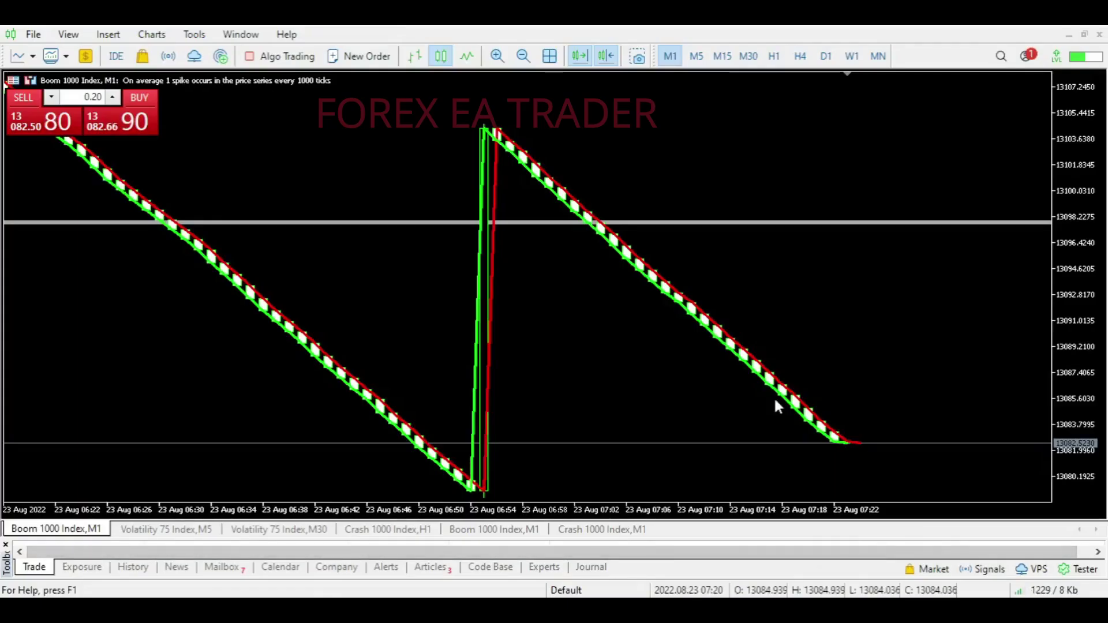
{"action": "left_click", "coordinate": [594, 530]}
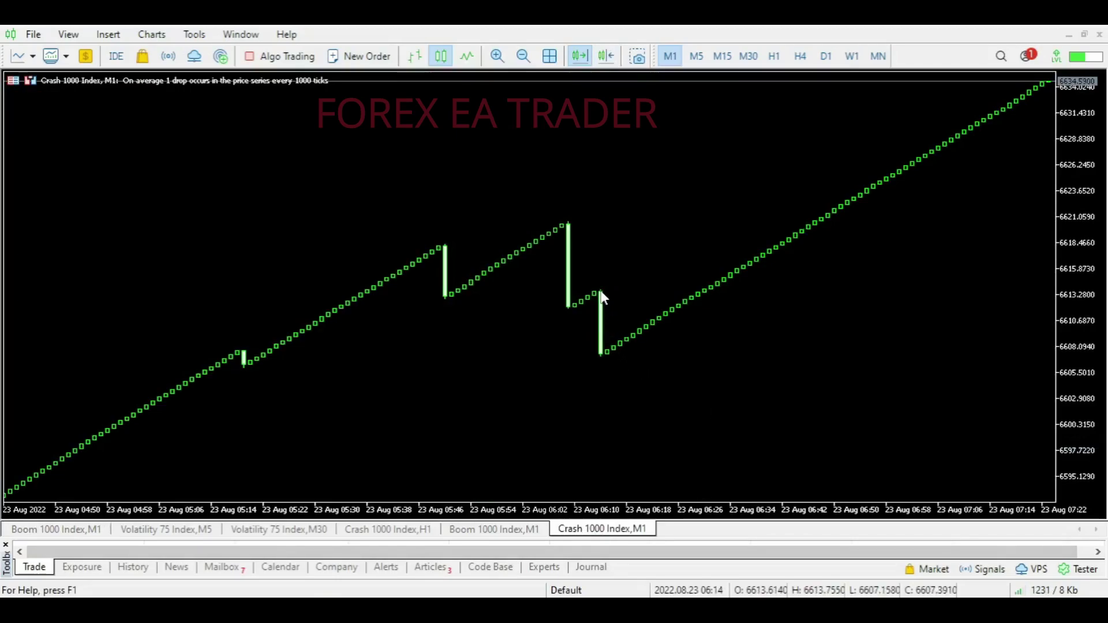
{"action": "mouse_move", "coordinate": [602, 356]}
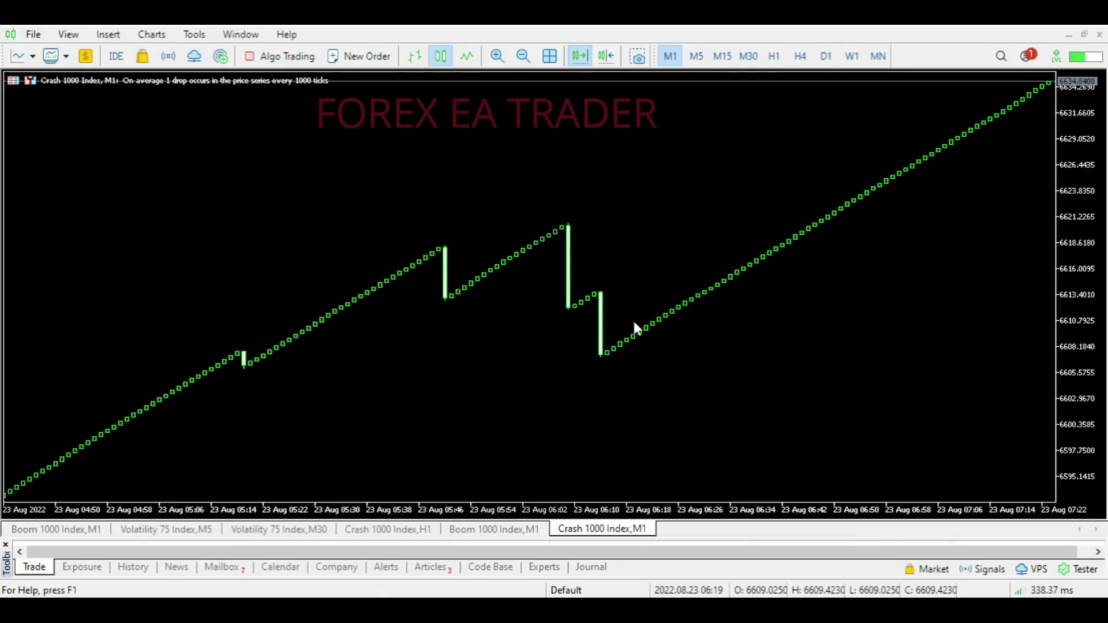
{"action": "mouse_move", "coordinate": [646, 324]}
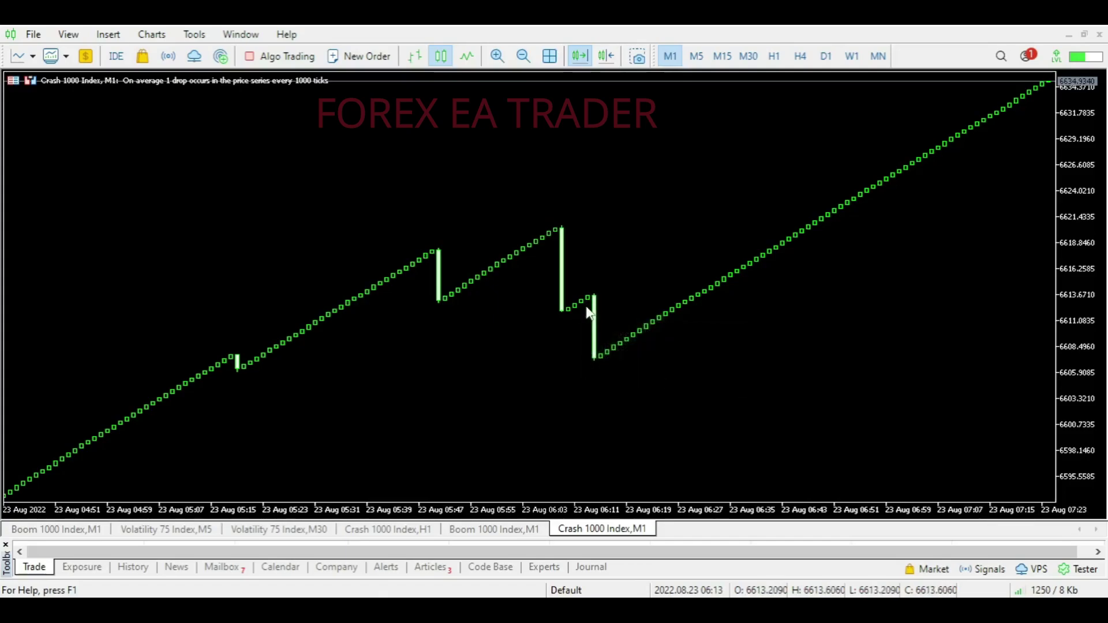
{"action": "mouse_move", "coordinate": [591, 302]}
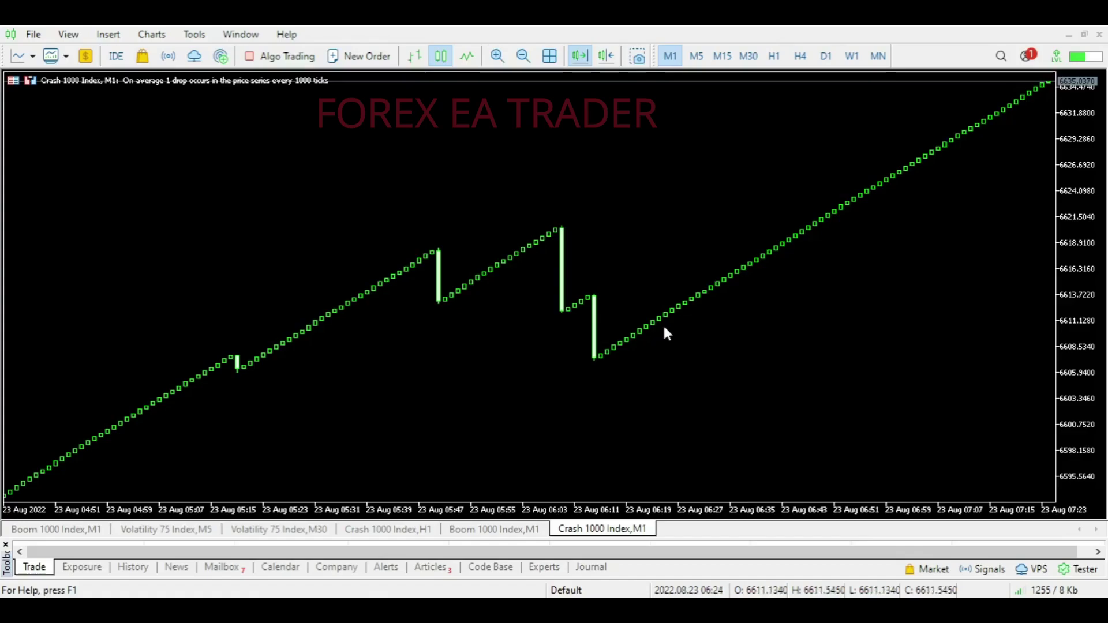
{"action": "mouse_move", "coordinate": [789, 250]}
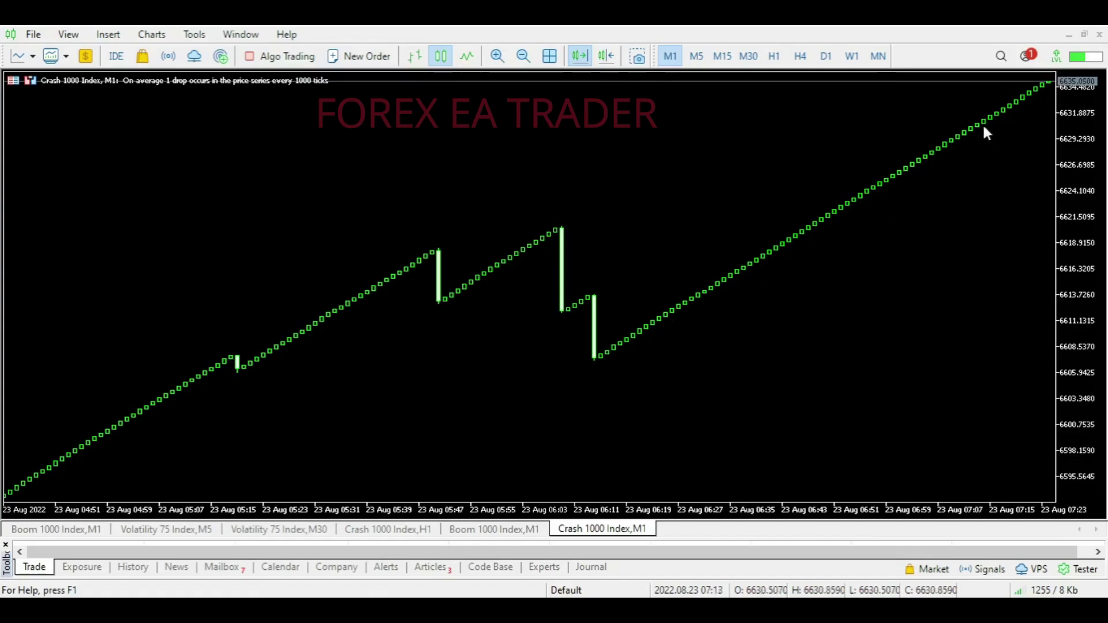
{"action": "mouse_move", "coordinate": [1037, 94]}
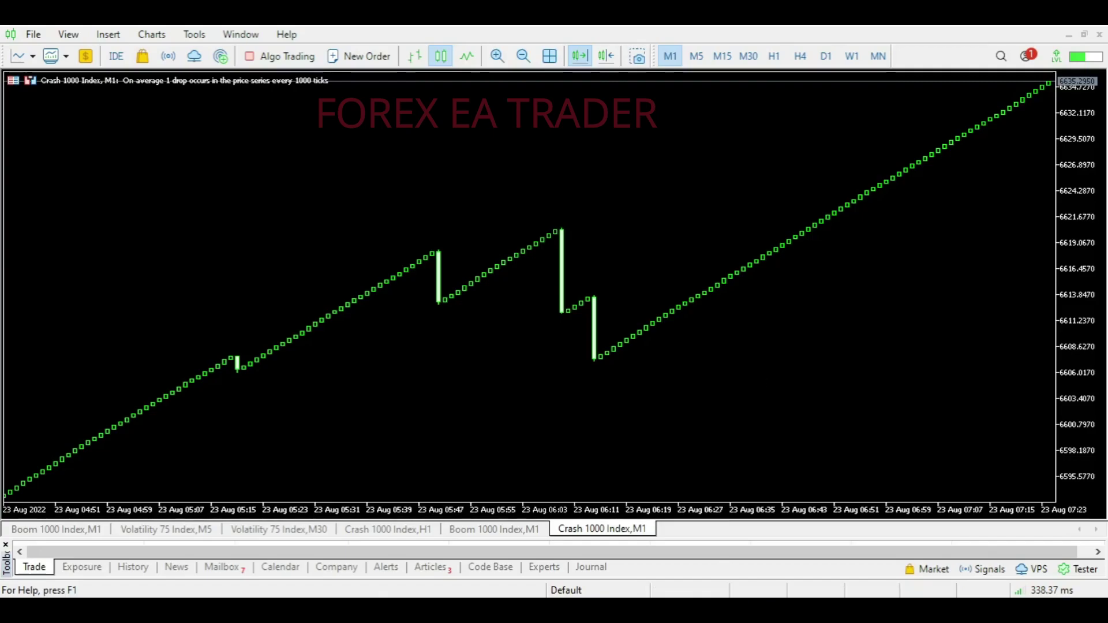
Compare the plain Boom 1000 Index M1 chart with the moving average chart in the H1 and M1 timeframes.
{"action": "left_click", "coordinate": [756, 569]}
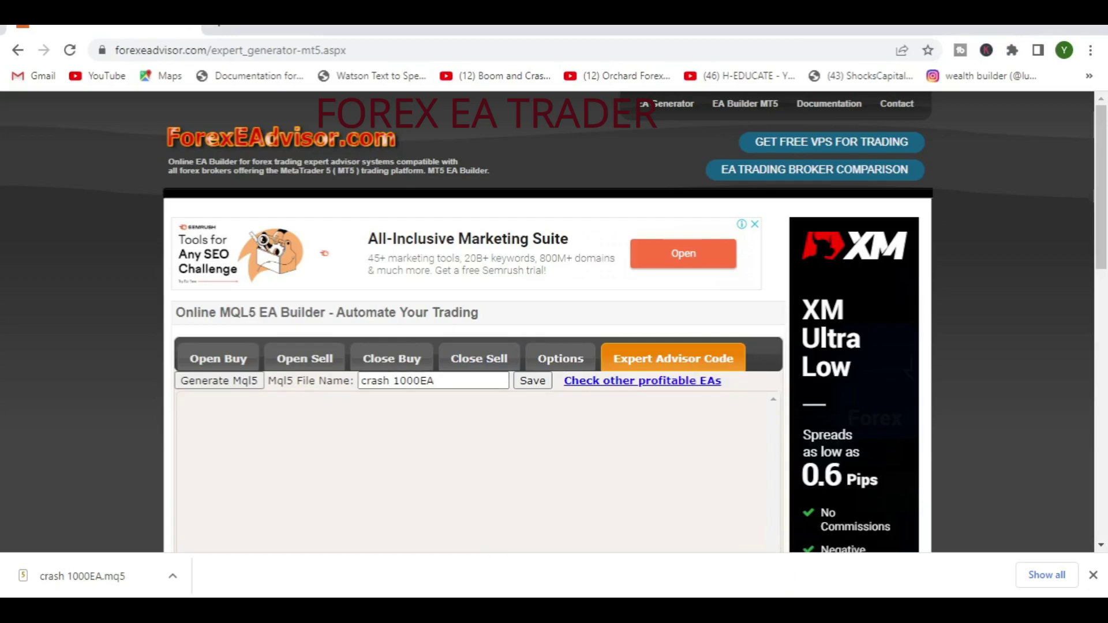
{"action": "key", "text": "alt+Tab"}
{"action": "left_click", "coordinate": [540, 530]}
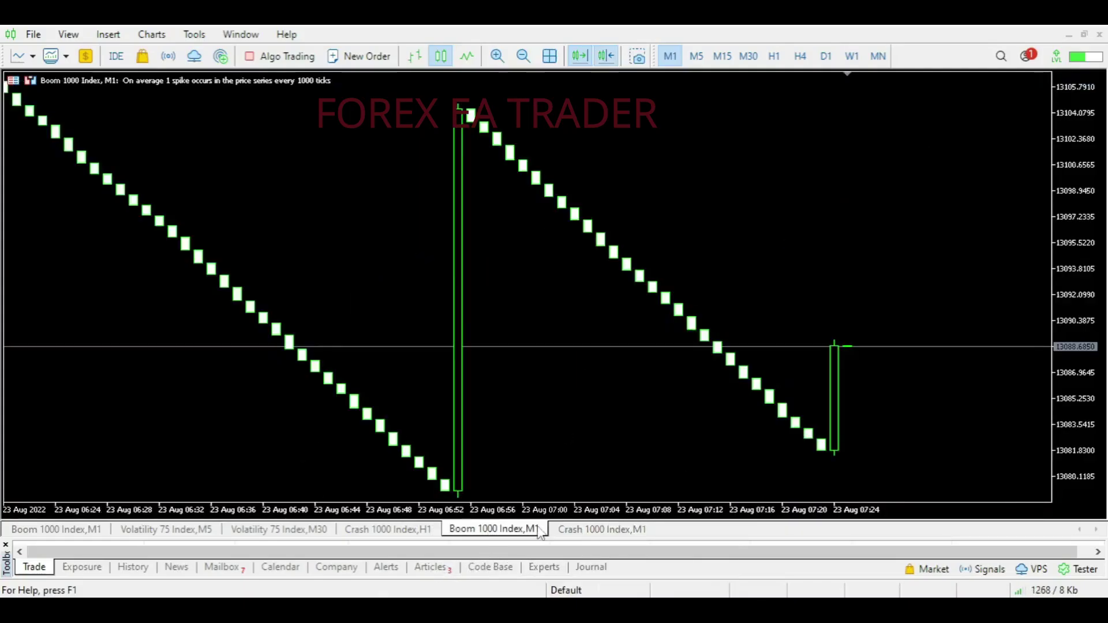
{"action": "left_click", "coordinate": [56, 529]}
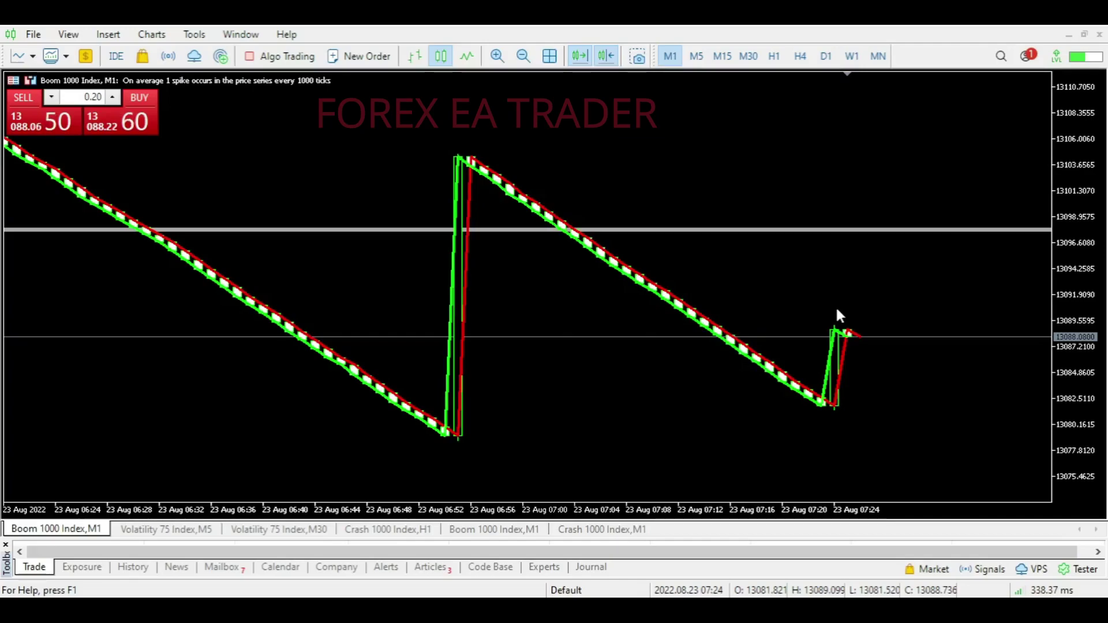
{"action": "left_click", "coordinate": [774, 57]}
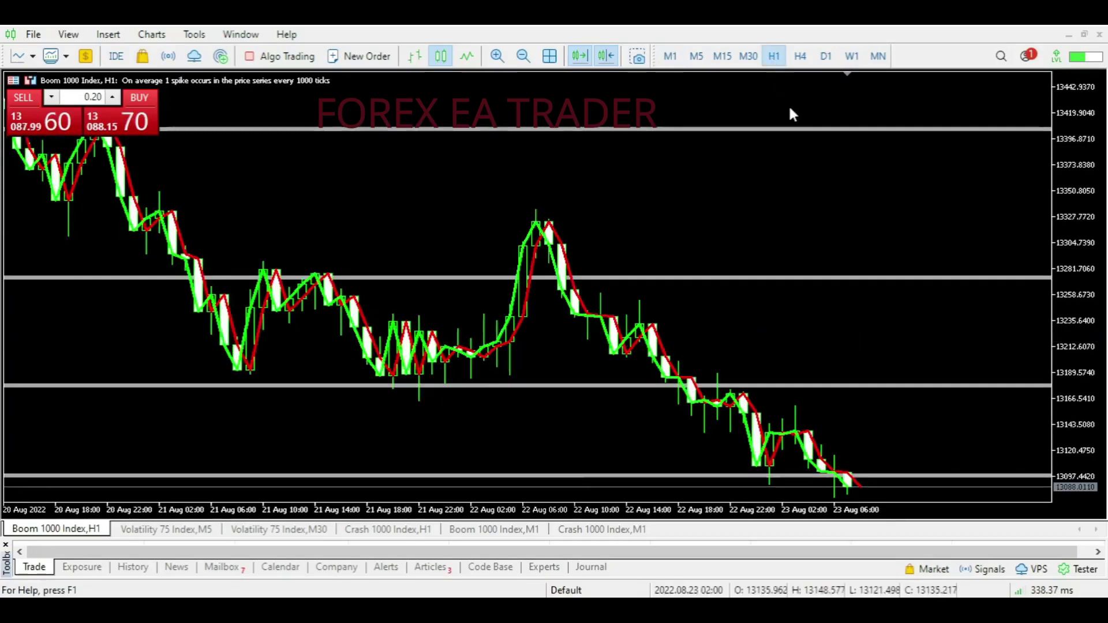
{"action": "left_click", "coordinate": [670, 56]}
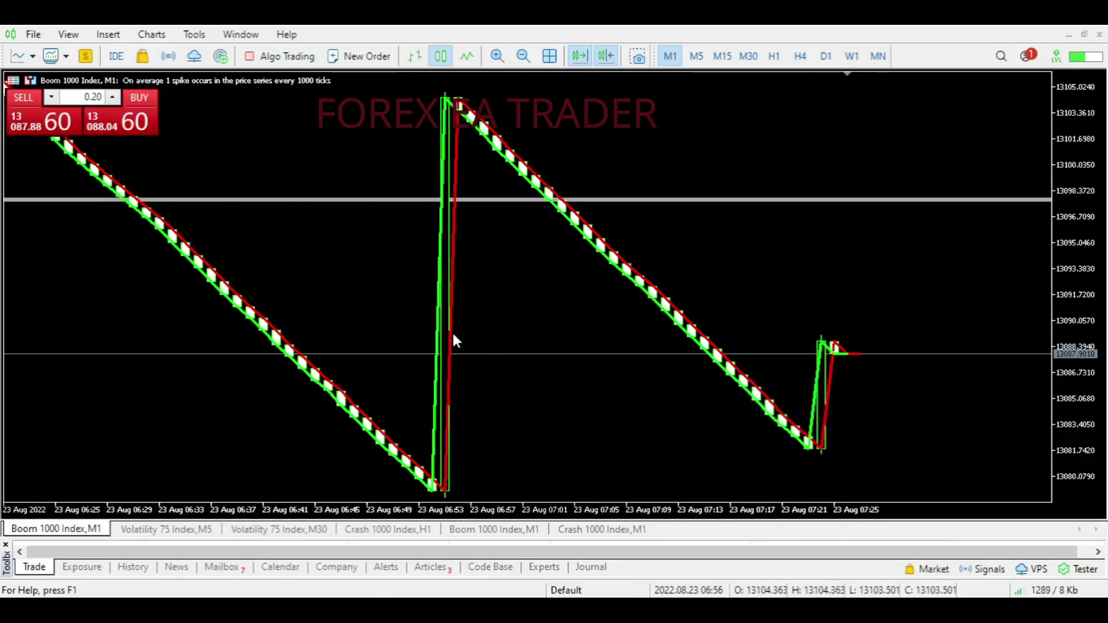
Check the parameters of the lime and red moving averages on the Boom 1000 Index M1 chart.
{"action": "right_click", "coordinate": [624, 262]}
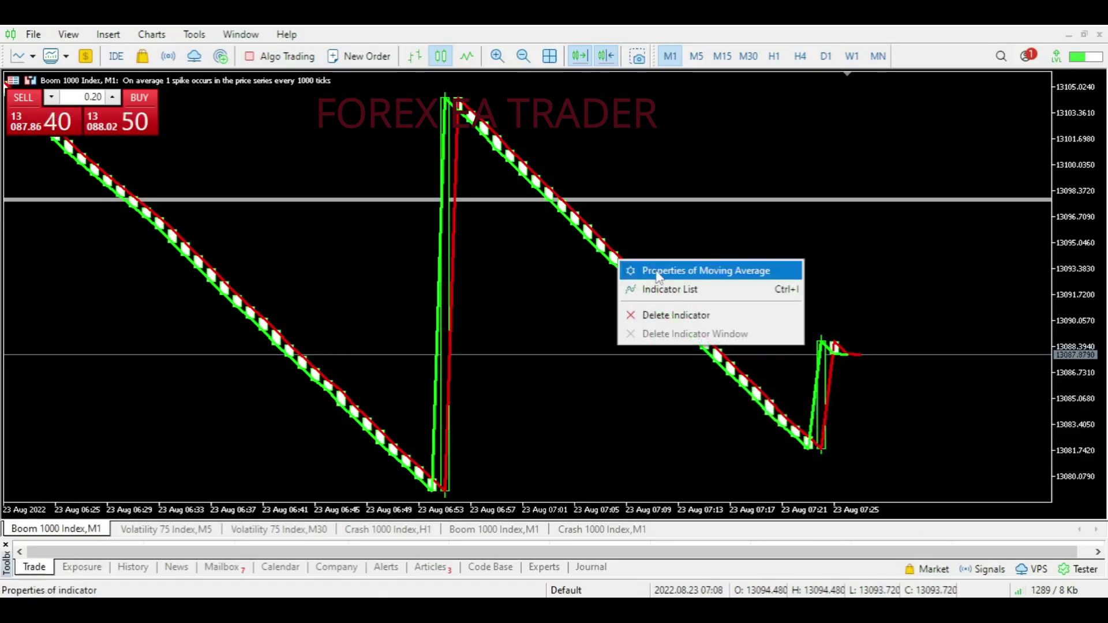
{"action": "left_click", "coordinate": [634, 272]}
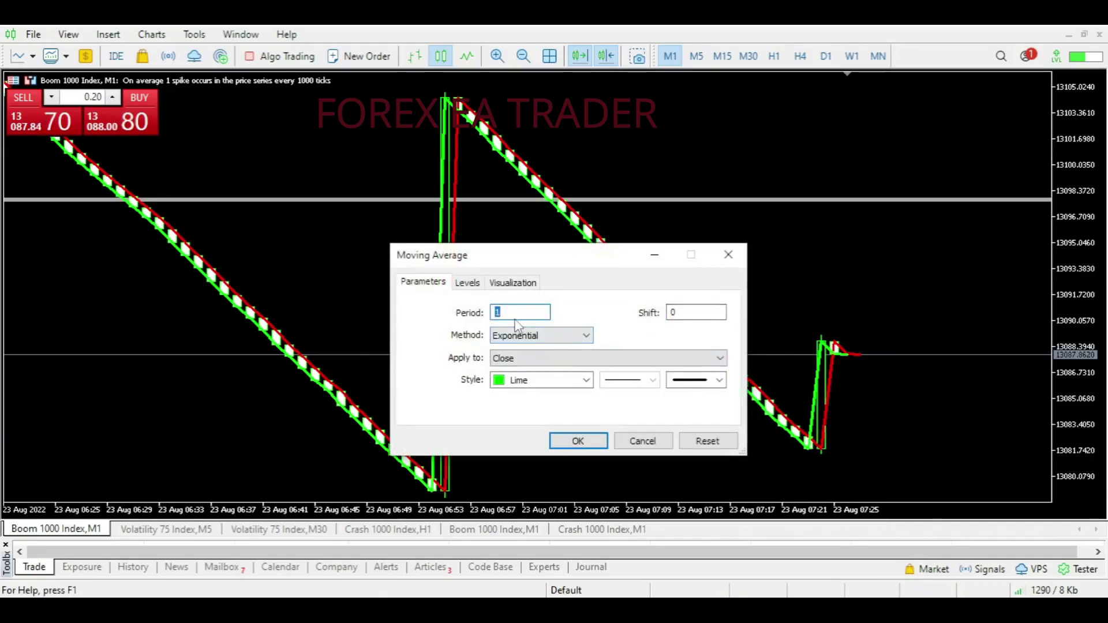
{"action": "left_click", "coordinate": [577, 441]}
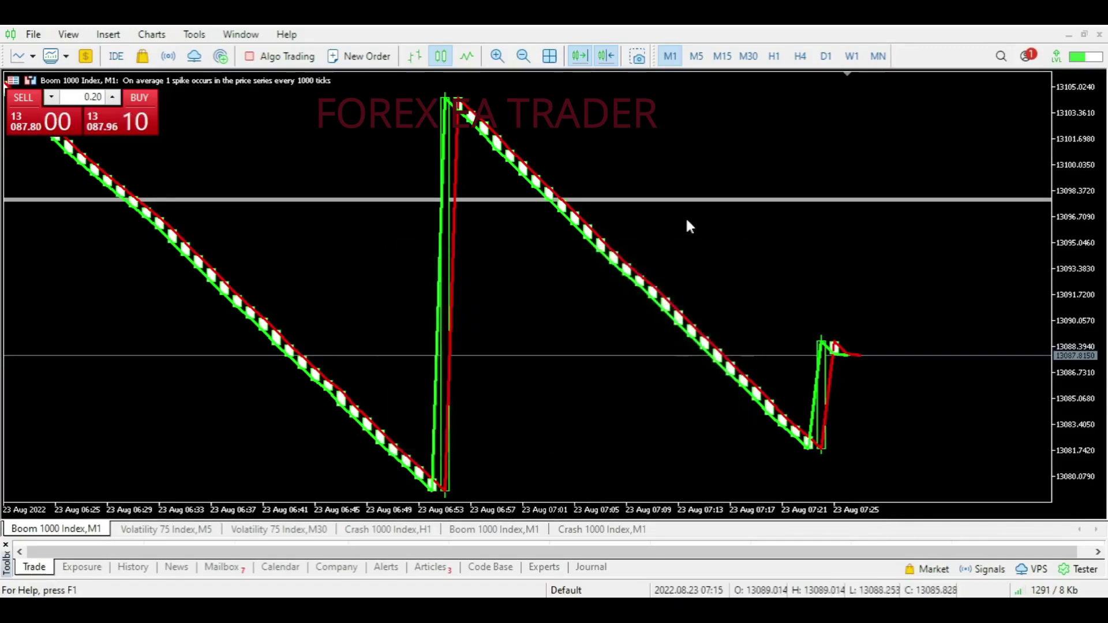
{"action": "right_click", "coordinate": [627, 265]}
{"action": "left_click", "coordinate": [665, 273]}
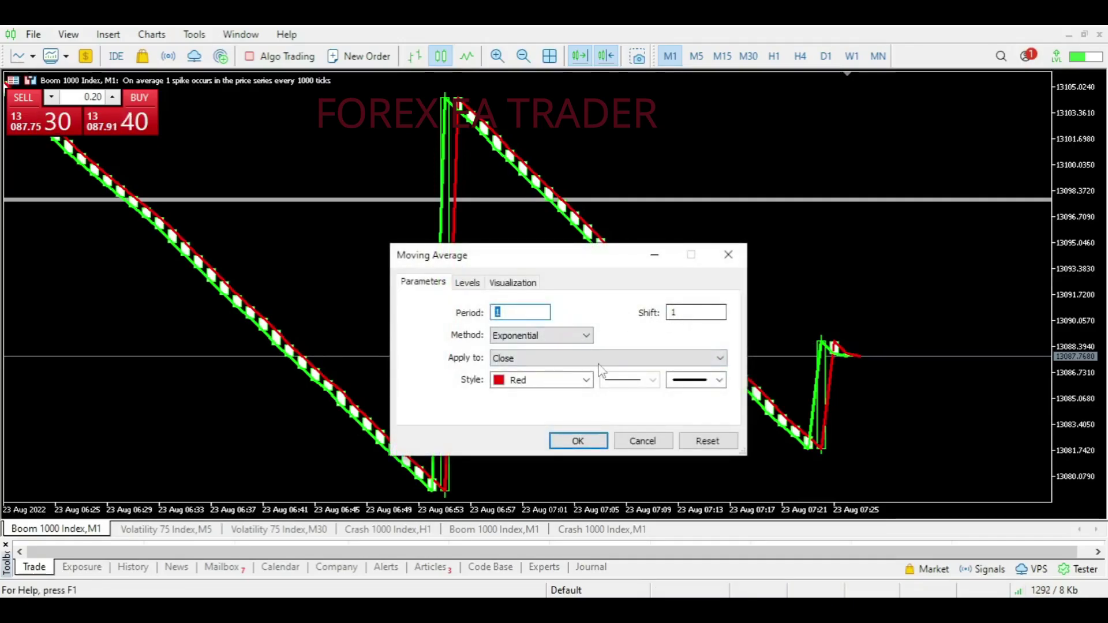
{"action": "left_click", "coordinate": [577, 441]}
{"action": "mouse_move", "coordinate": [852, 364]}
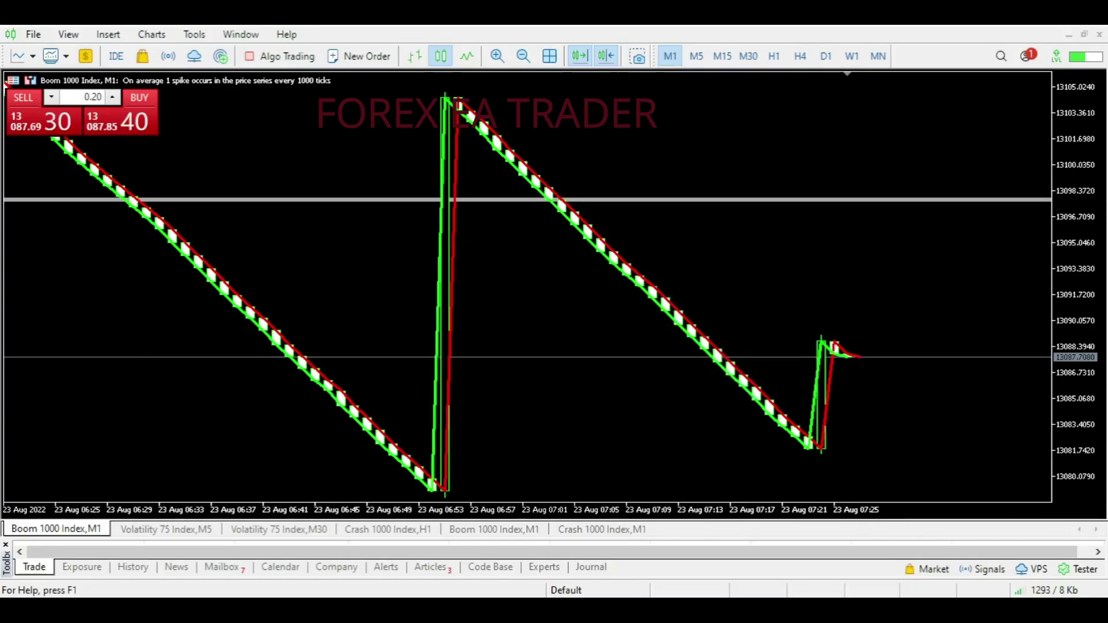
In the online EA builder, clear the Open Buy condition by resetting its Open and Close operands to --Select--.
{"action": "left_click", "coordinate": [768, 540]}
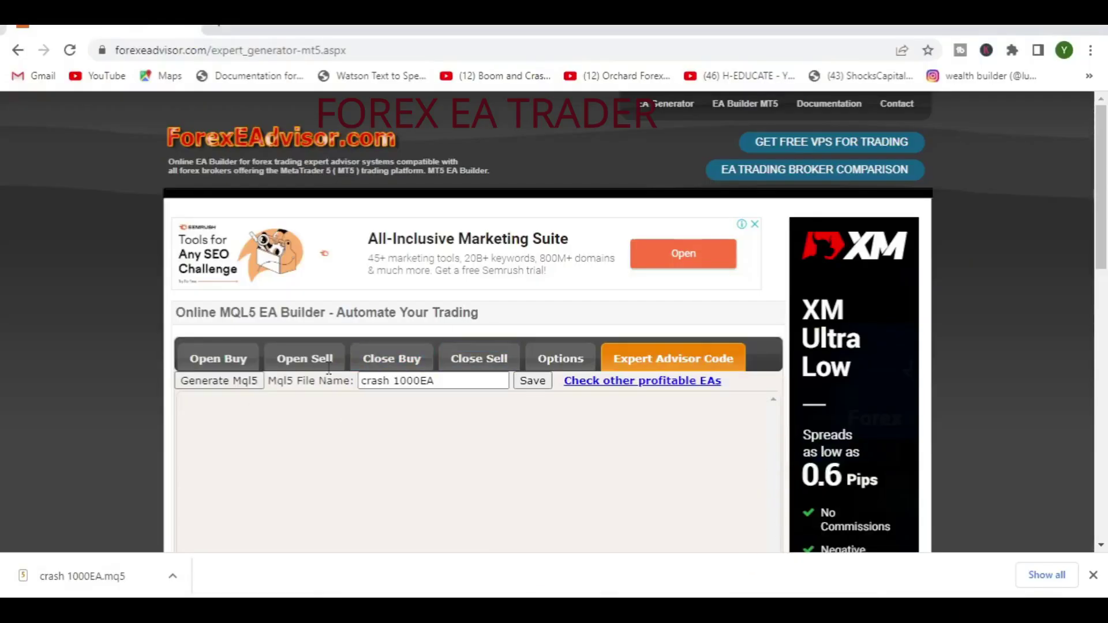
{"action": "left_click", "coordinate": [214, 361]}
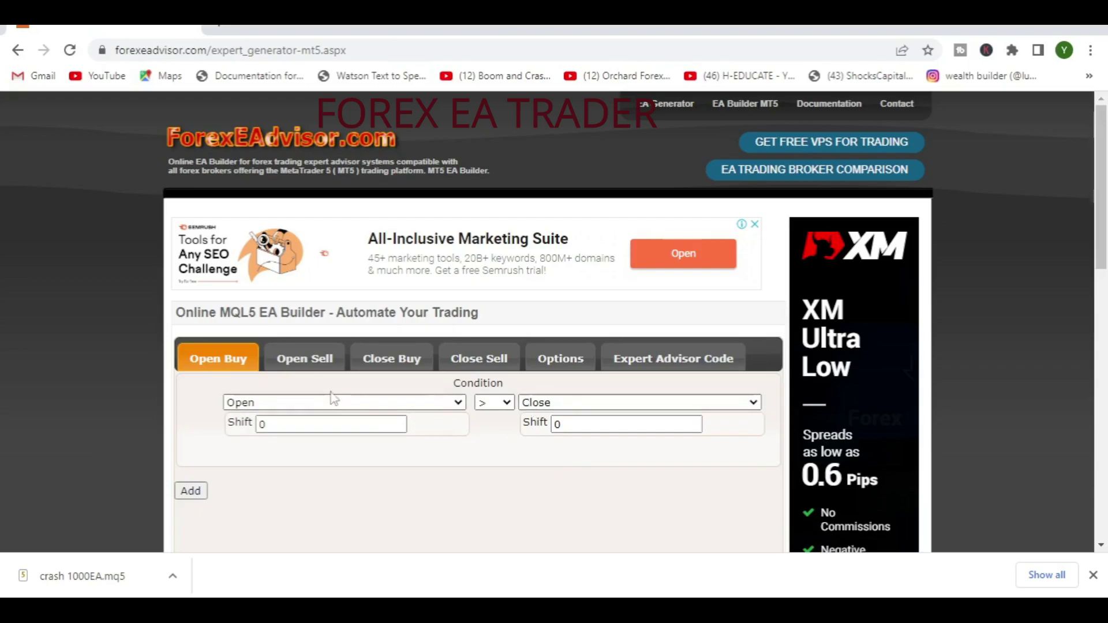
{"action": "left_click", "coordinate": [316, 359]}
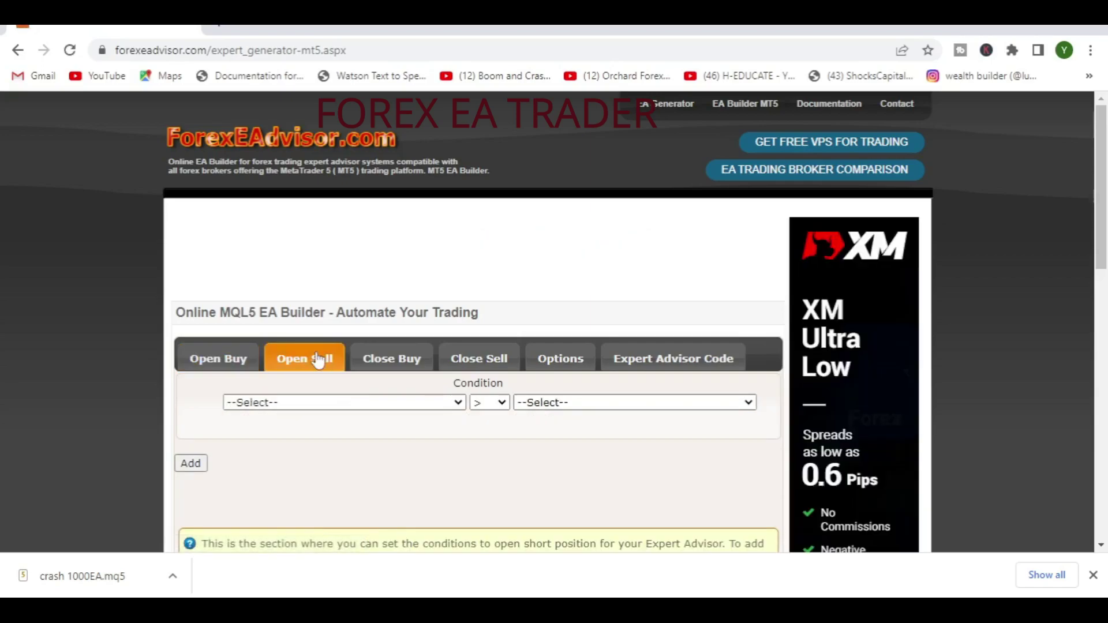
{"action": "left_click", "coordinate": [225, 368]}
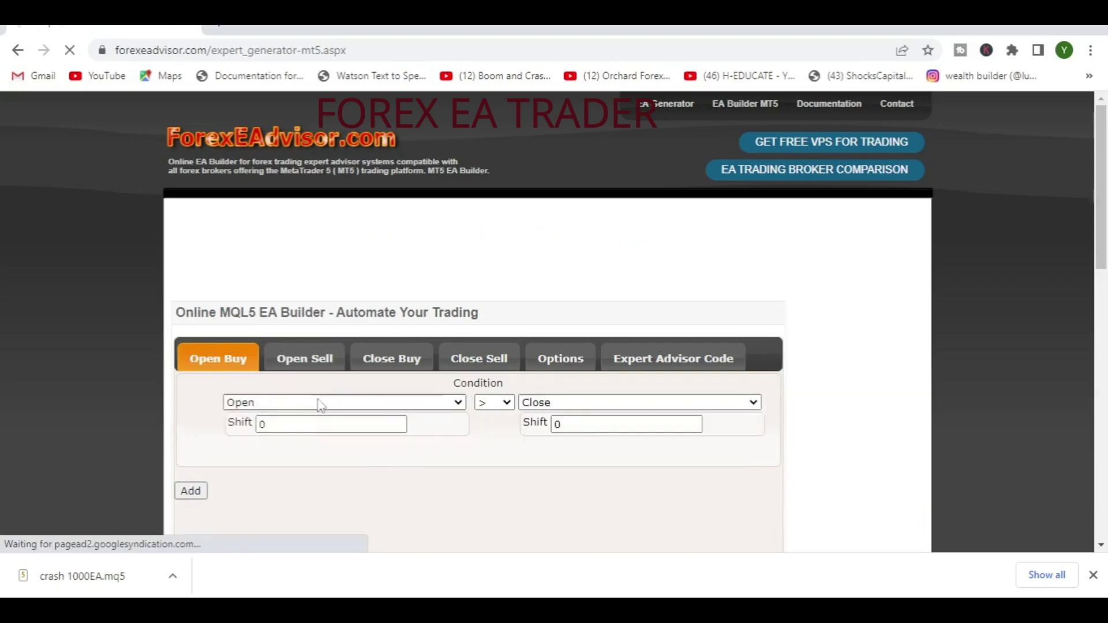
{"action": "left_click", "coordinate": [459, 404]}
{"action": "left_click", "coordinate": [254, 124]}
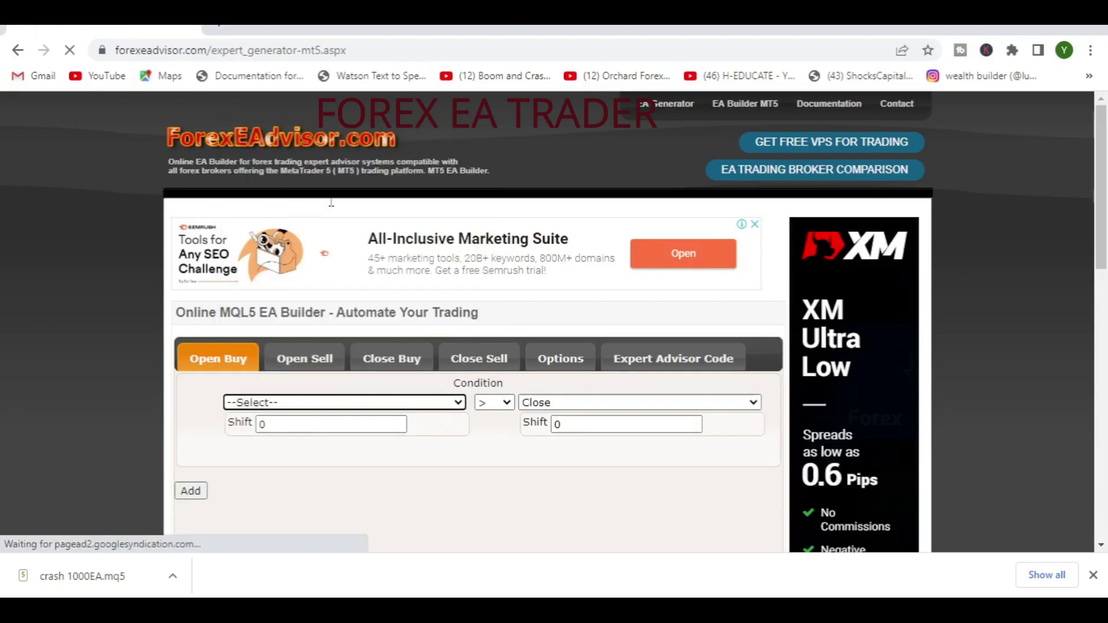
{"action": "left_click", "coordinate": [503, 403]}
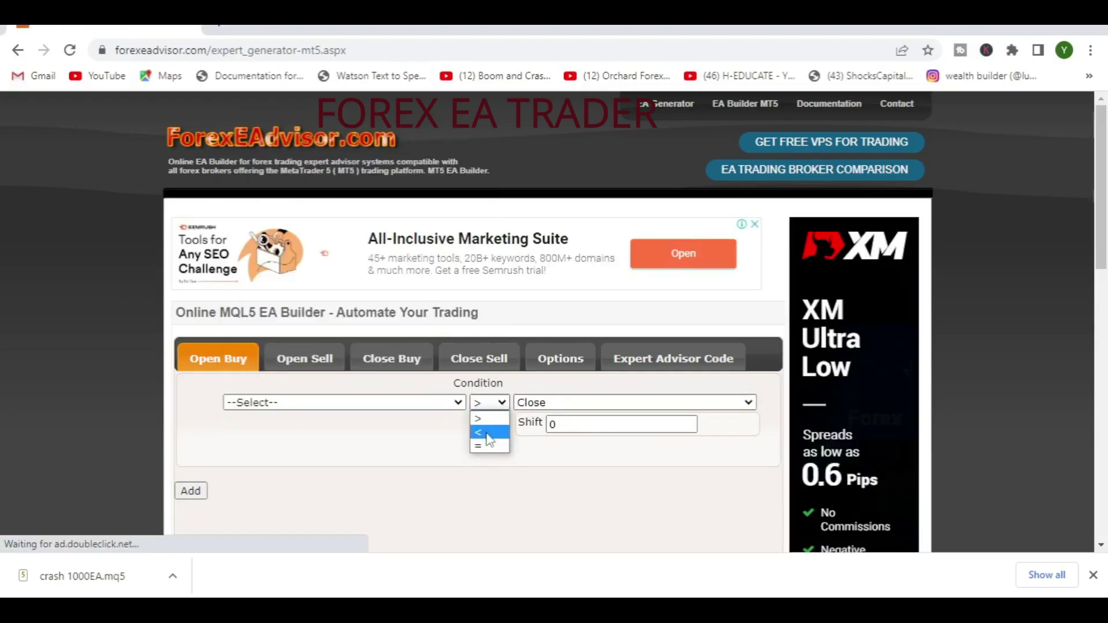
{"action": "left_click", "coordinate": [748, 403]}
{"action": "left_click", "coordinate": [549, 125]}
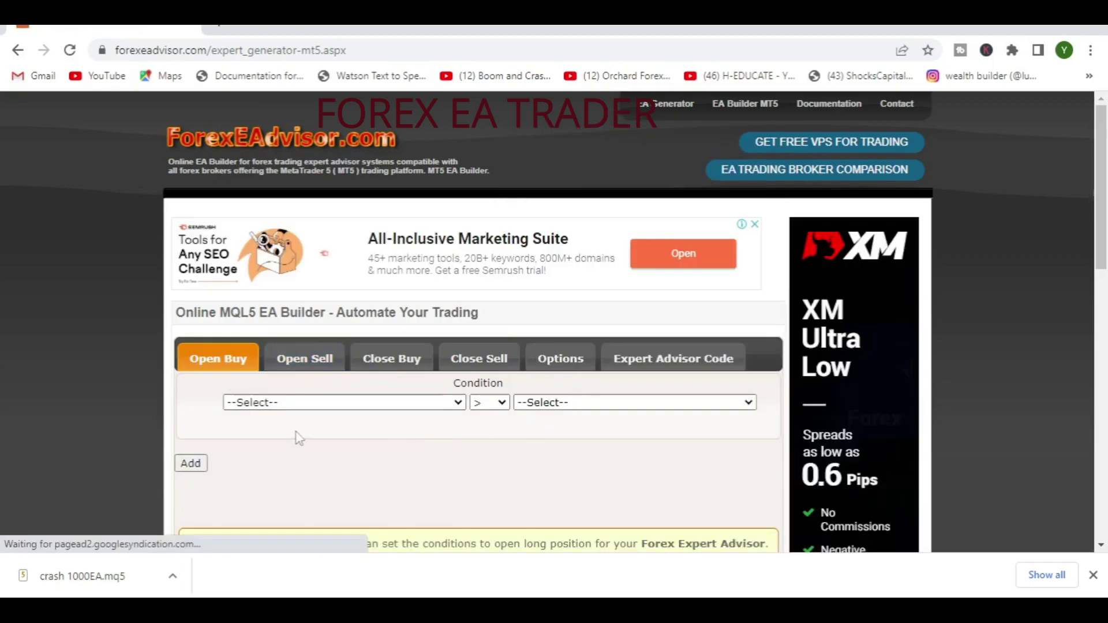
In the Open Sell conditions, choose MA (Moving Average) as the first operand.
{"action": "left_click", "coordinate": [311, 365]}
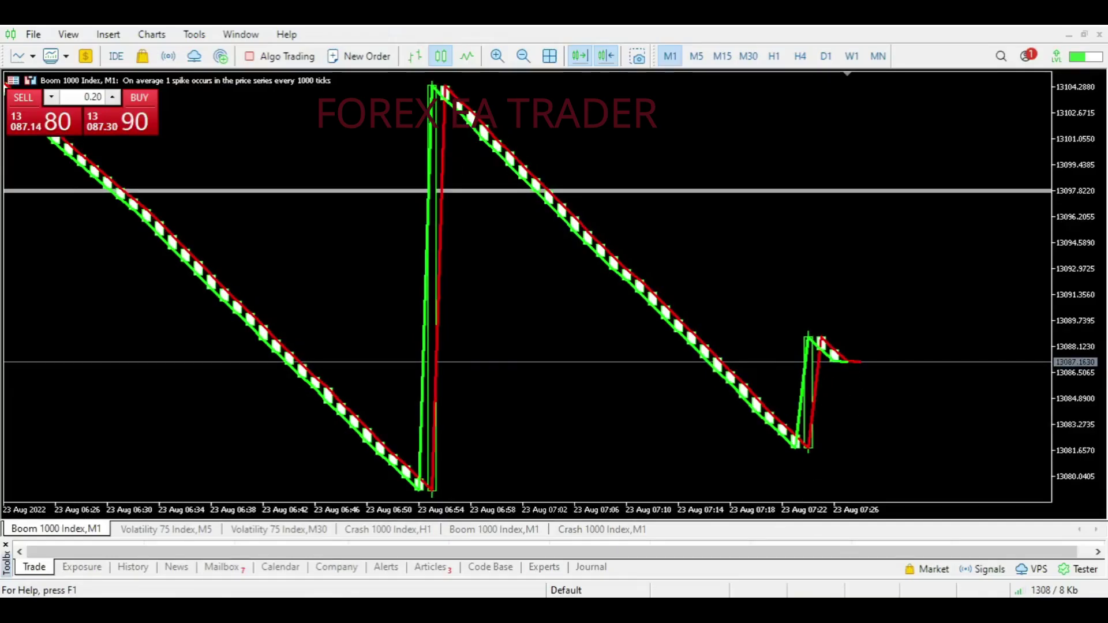
{"action": "mouse_move", "coordinate": [681, 611]}
{"action": "left_click", "coordinate": [765, 548]}
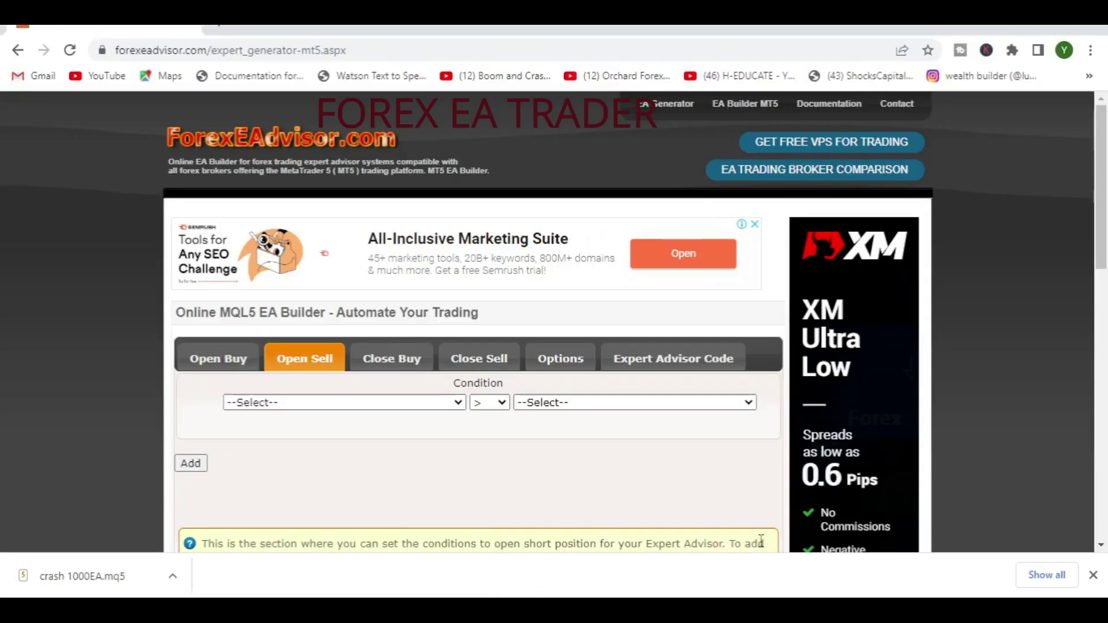
{"action": "left_click", "coordinate": [282, 402]}
{"action": "scroll", "coordinate": [282, 300], "scroll_direction": "down", "scroll_amount": 5}
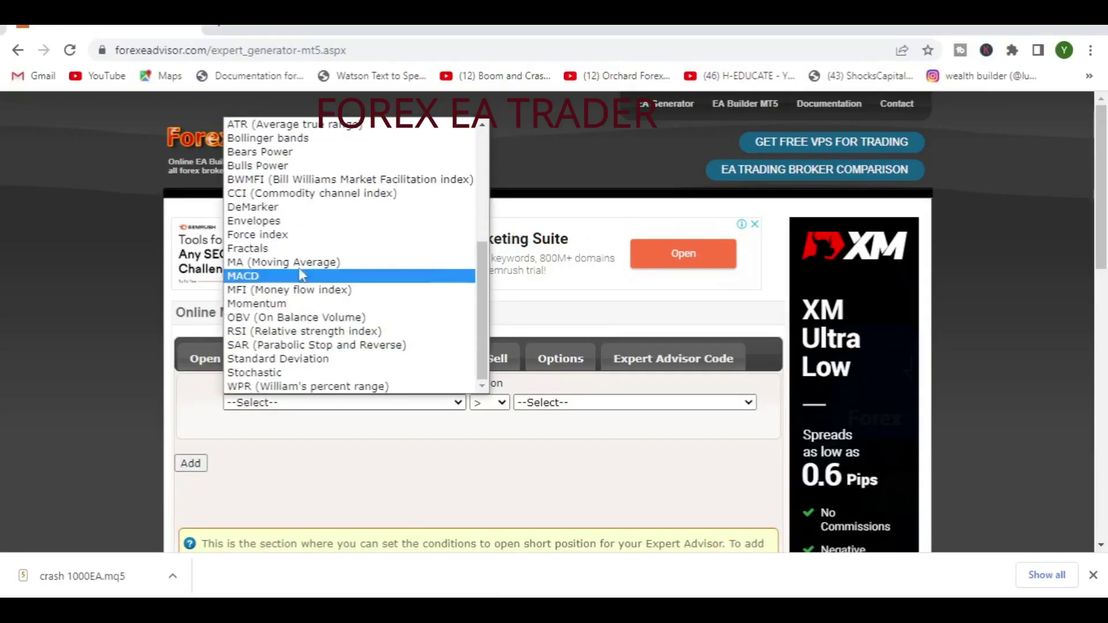
{"action": "left_click", "coordinate": [287, 263]}
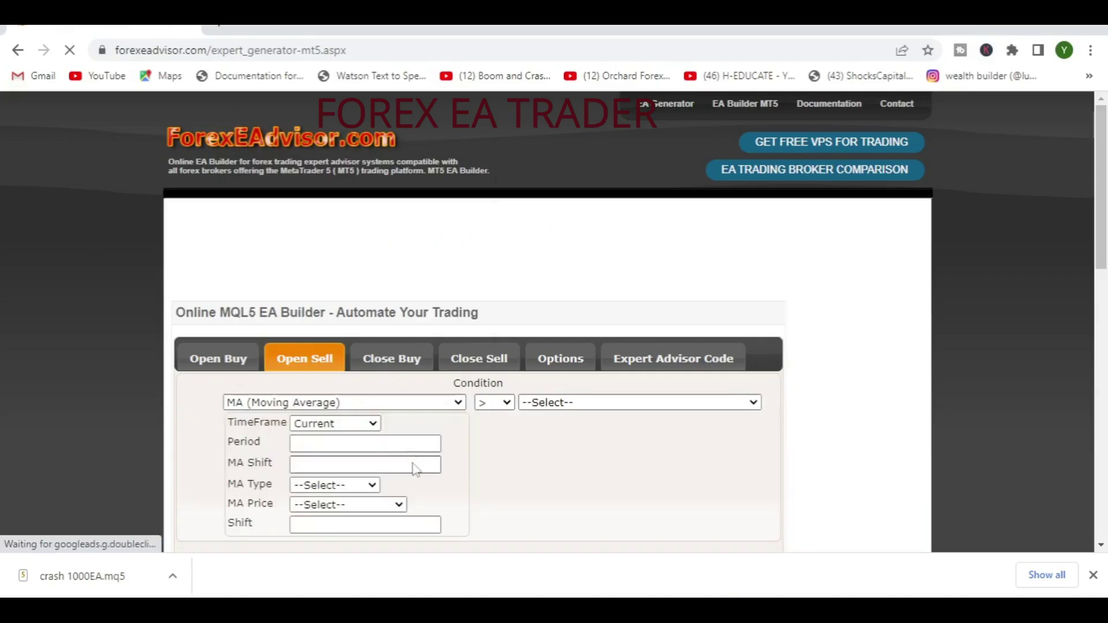
Choose Current as the timeframe of the first moving average in the Open Sell condition.
{"action": "scroll", "coordinate": [416, 468], "scroll_direction": "down", "scroll_amount": 3}
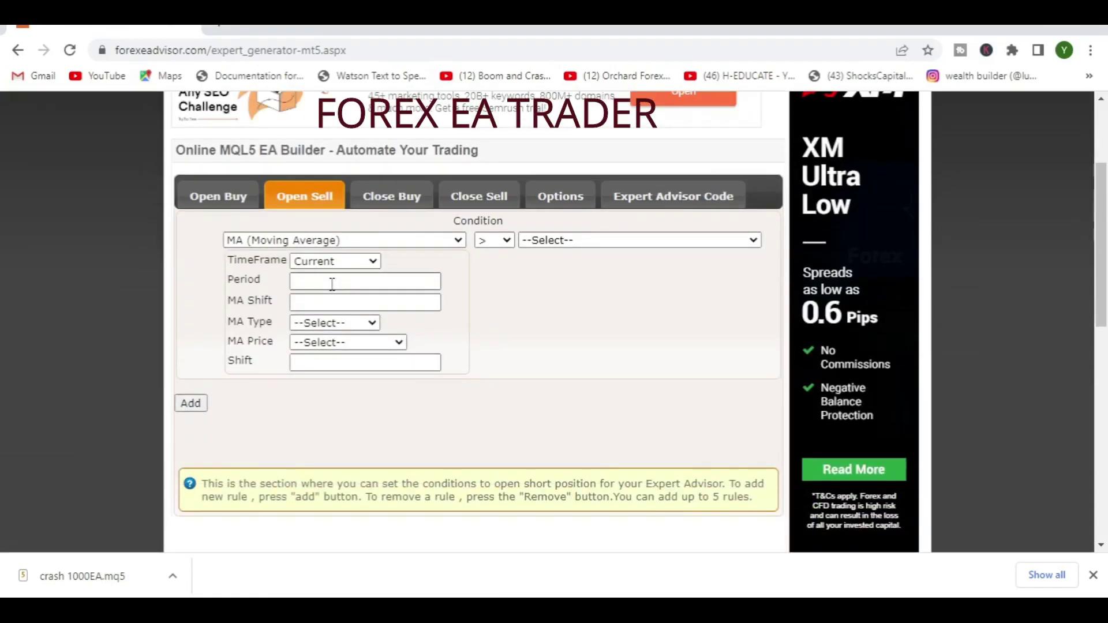
{"action": "left_click", "coordinate": [332, 284]}
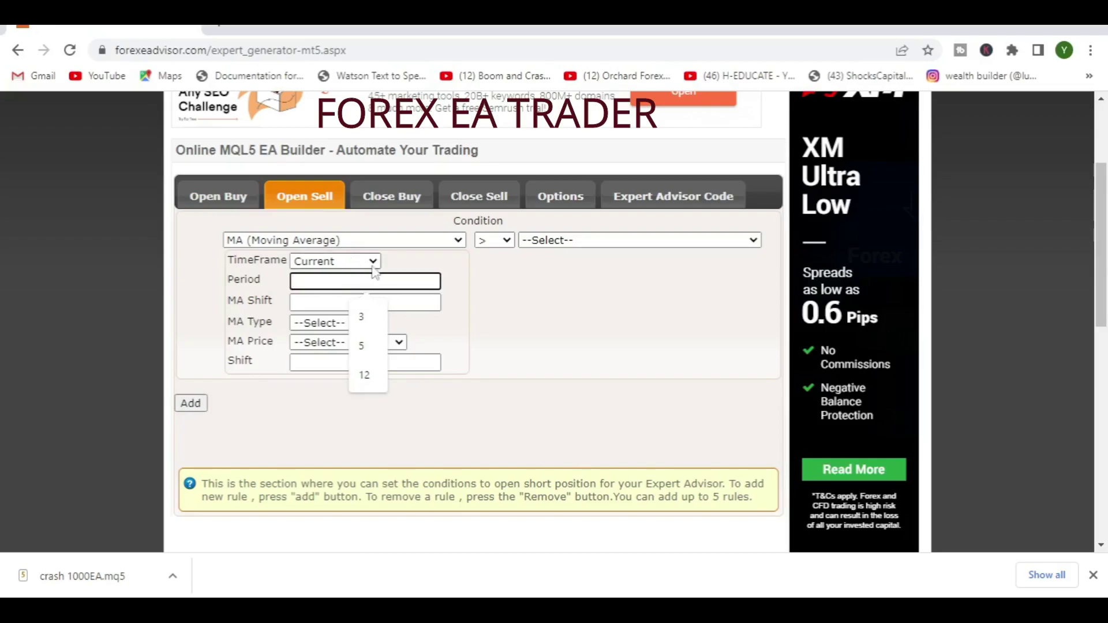
{"action": "left_click", "coordinate": [372, 262]}
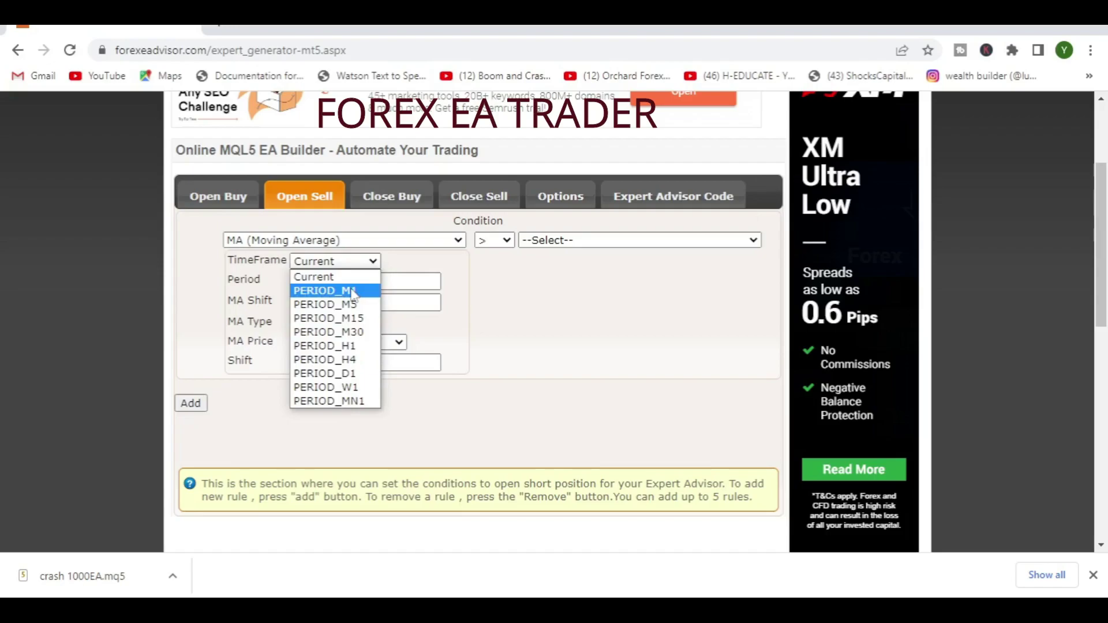
{"action": "left_click", "coordinate": [350, 281]}
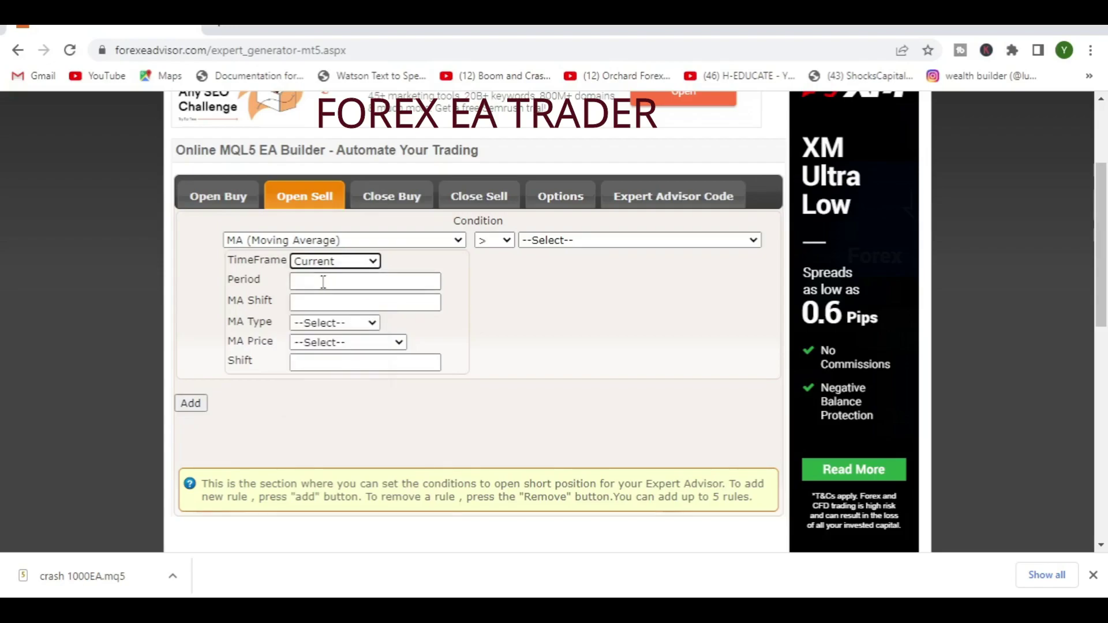
{"action": "left_click", "coordinate": [322, 282]}
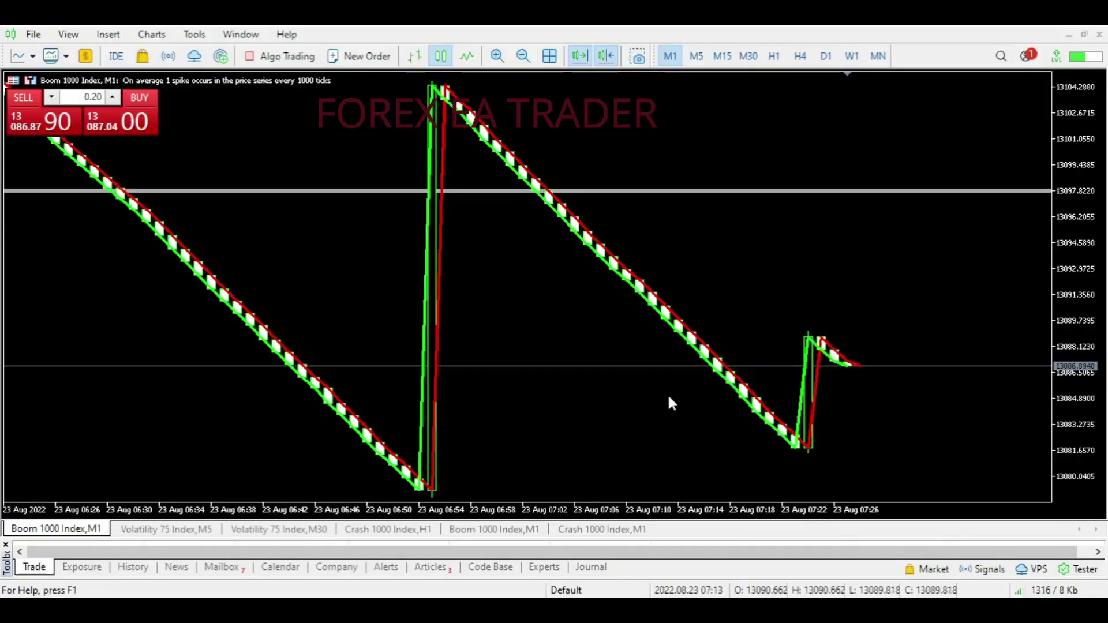
In MetaTrader 5, view the Boom 1000 Index chart in M5, restore M1 and return to the EA builder.
{"action": "left_click", "coordinate": [696, 56]}
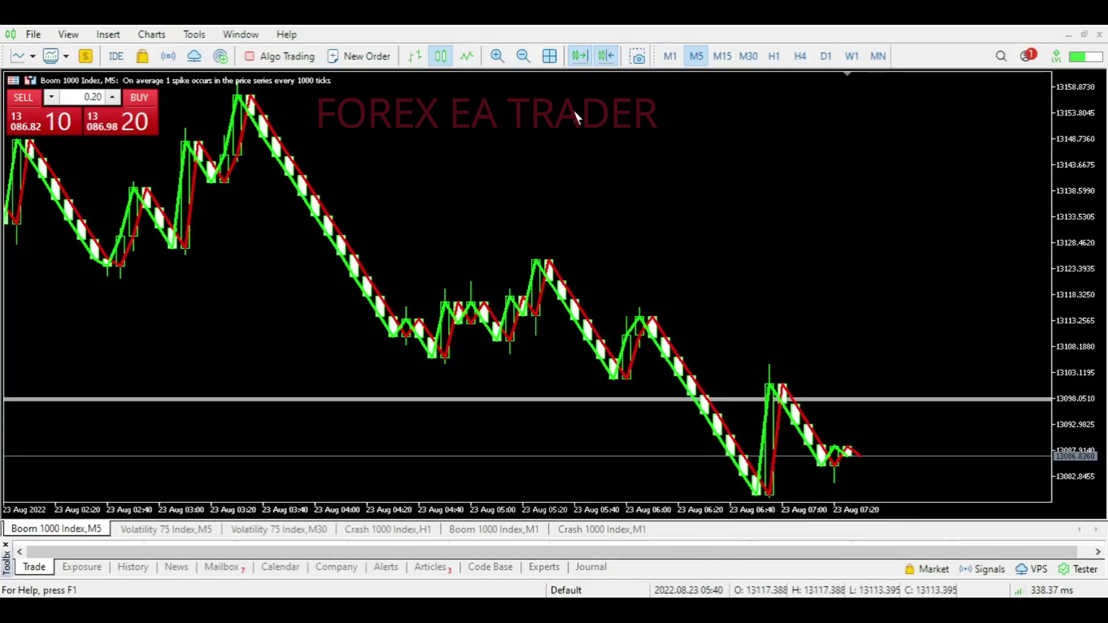
{"action": "left_click", "coordinate": [671, 62]}
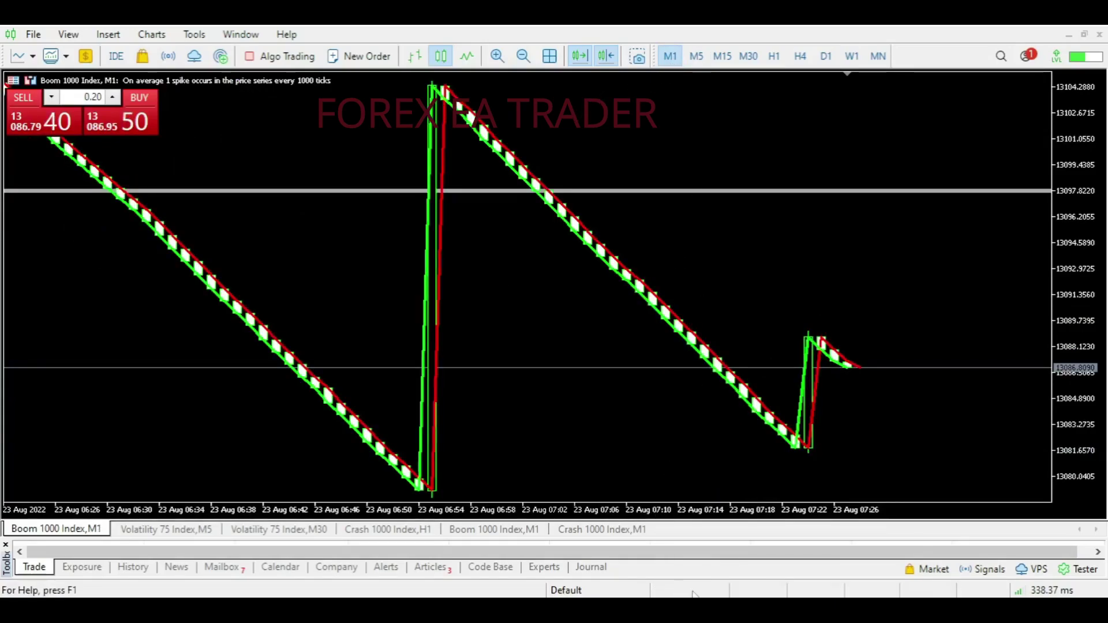
{"action": "left_click", "coordinate": [756, 579]}
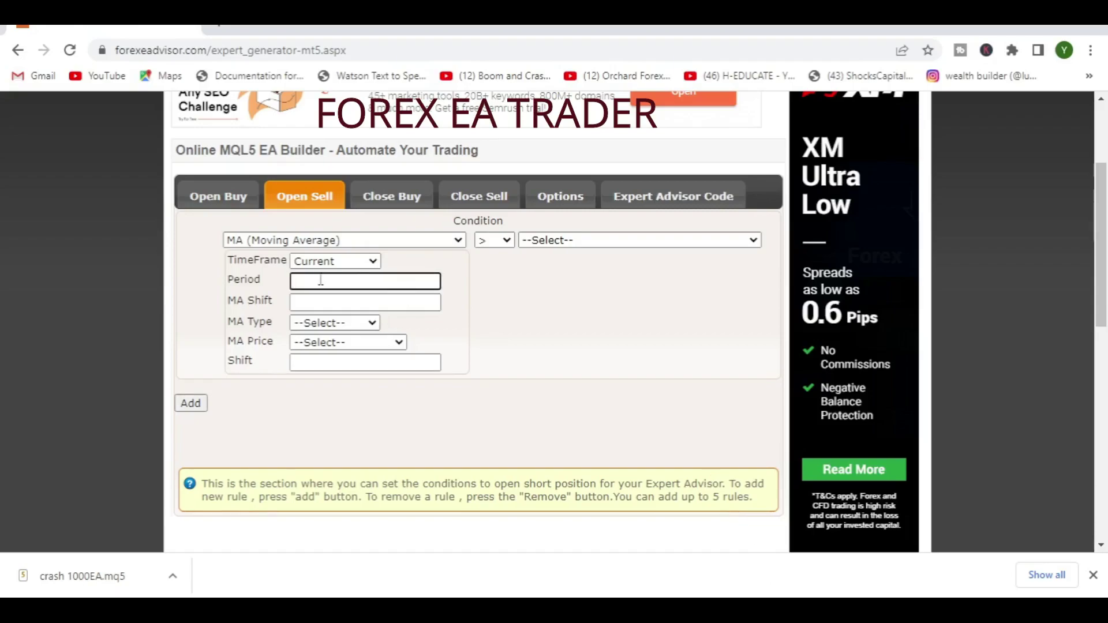
Configure the first moving average with period 1, MA shift 0, type MODE_EMA, price PRICE_CLOSE and shift 0.
{"action": "type", "text": "1"}
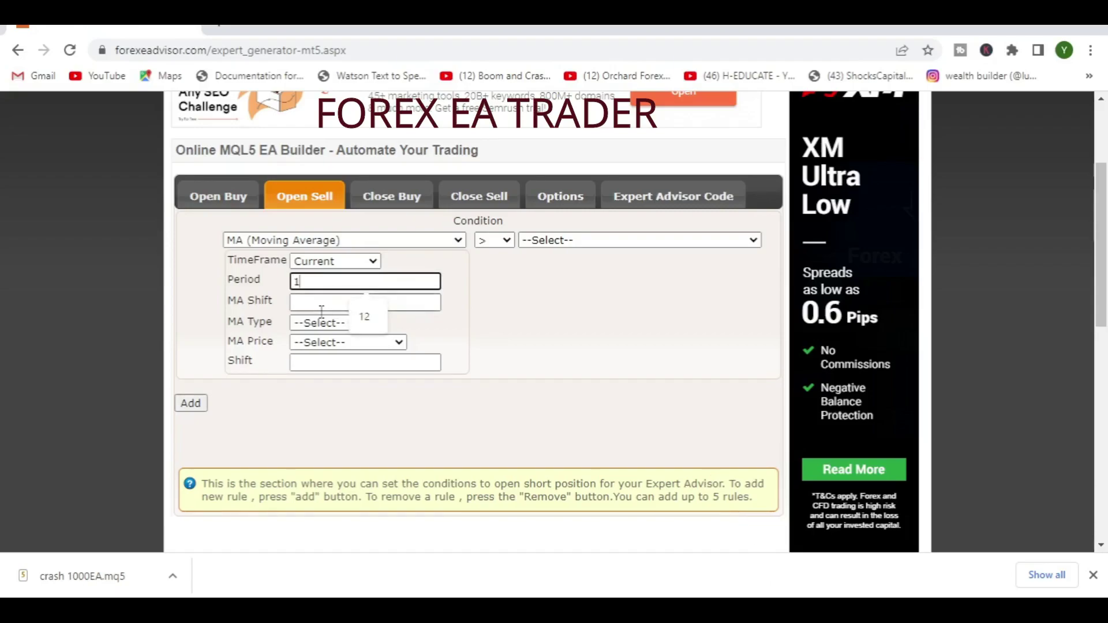
{"action": "left_click", "coordinate": [316, 304]}
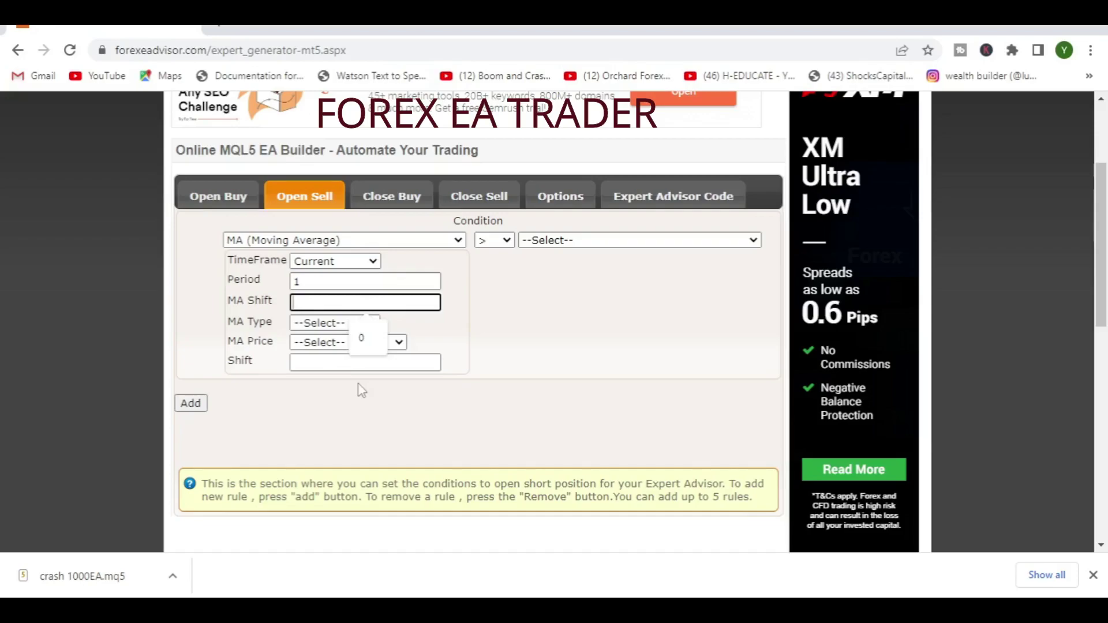
{"action": "type", "text": "0"}
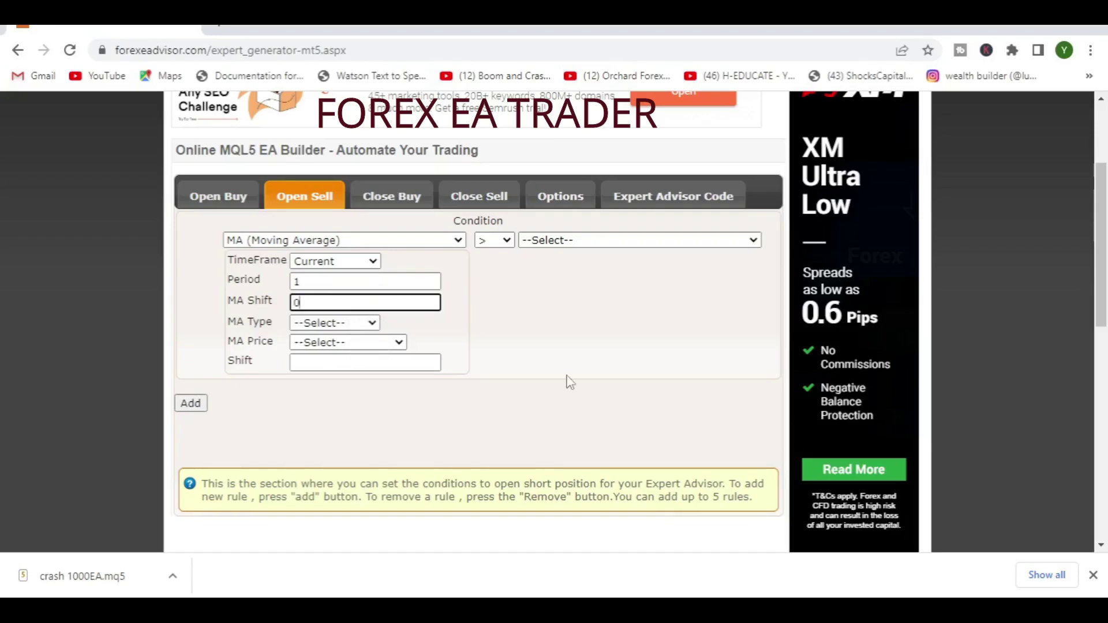
{"action": "left_click", "coordinate": [372, 324]}
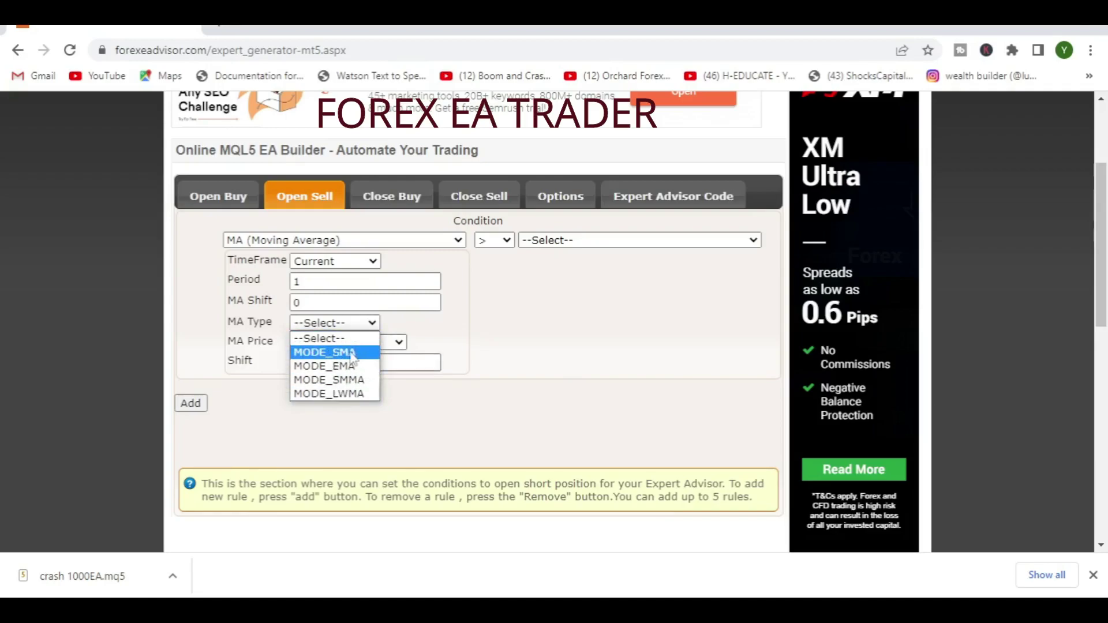
{"action": "left_click", "coordinate": [332, 368]}
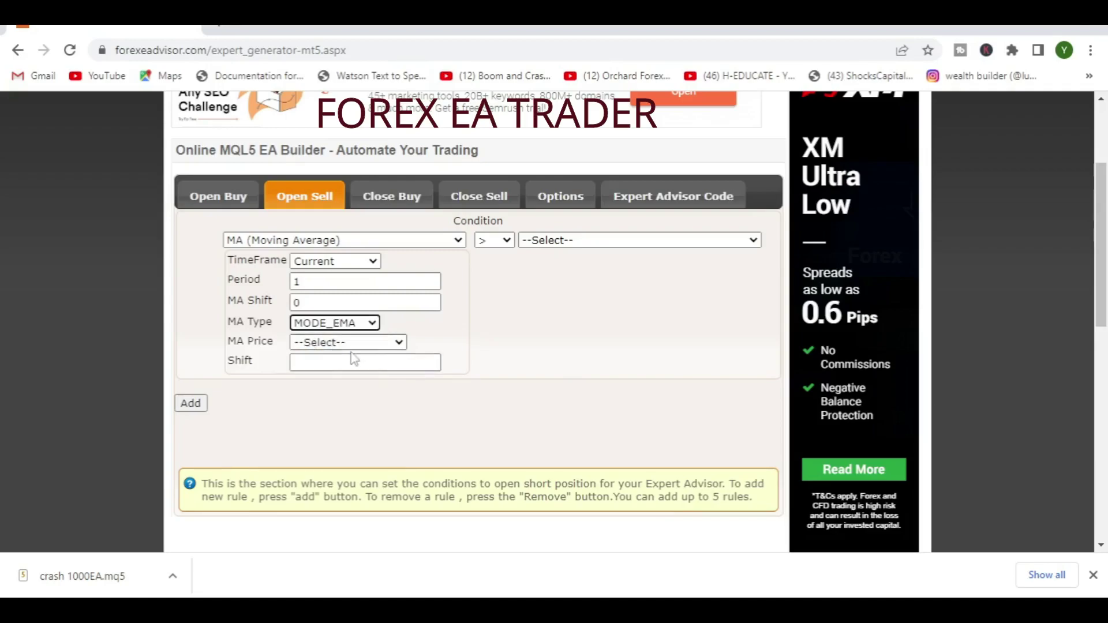
{"action": "left_click", "coordinate": [404, 345]}
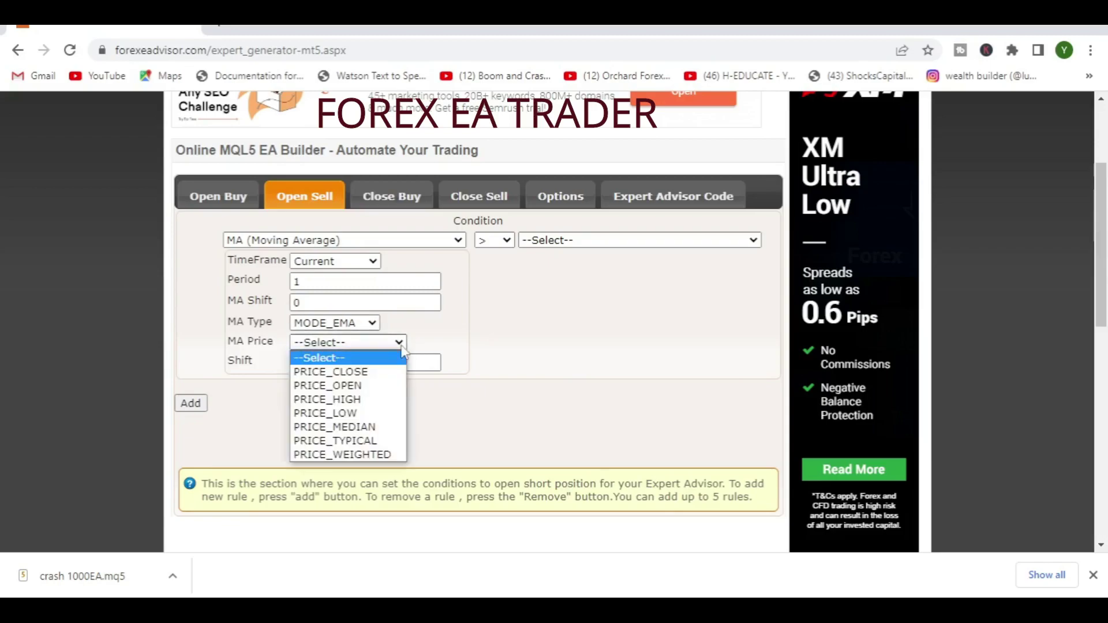
{"action": "left_click", "coordinate": [359, 372]}
{"action": "left_click", "coordinate": [335, 362]}
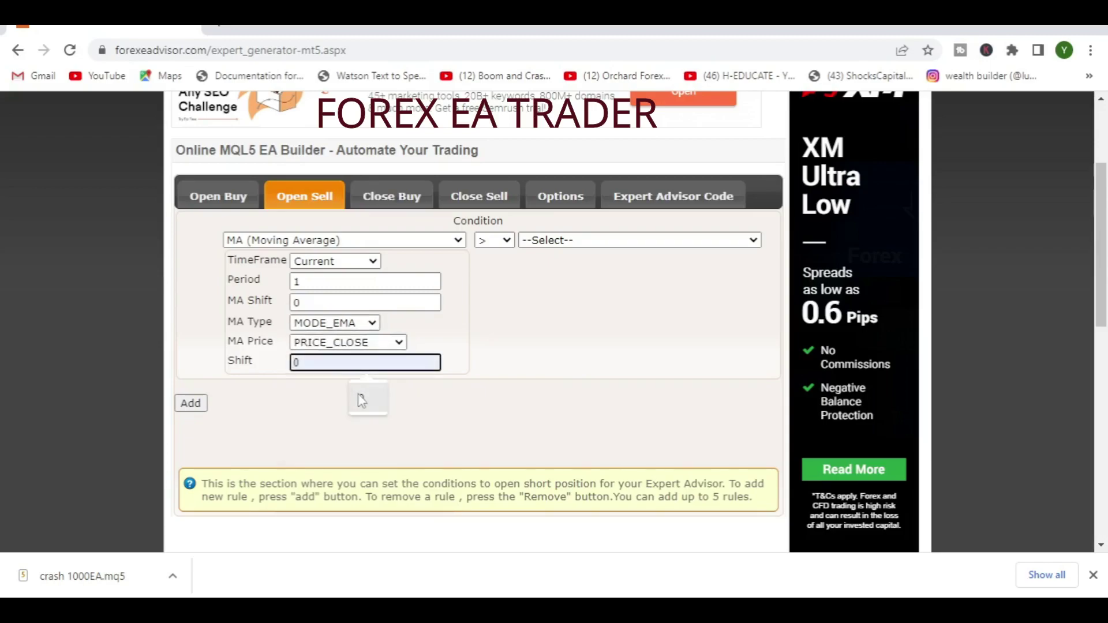
{"action": "type", "text": "0"}
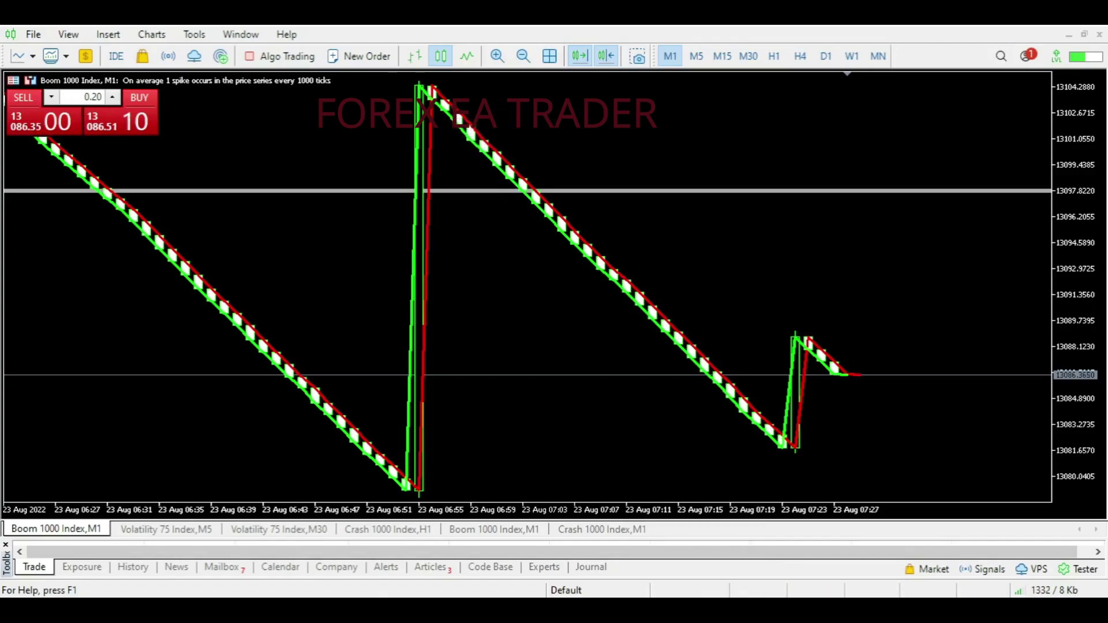
Choose MA (Moving Average) as the second operand of the Open Sell condition.
{"action": "left_click", "coordinate": [776, 554]}
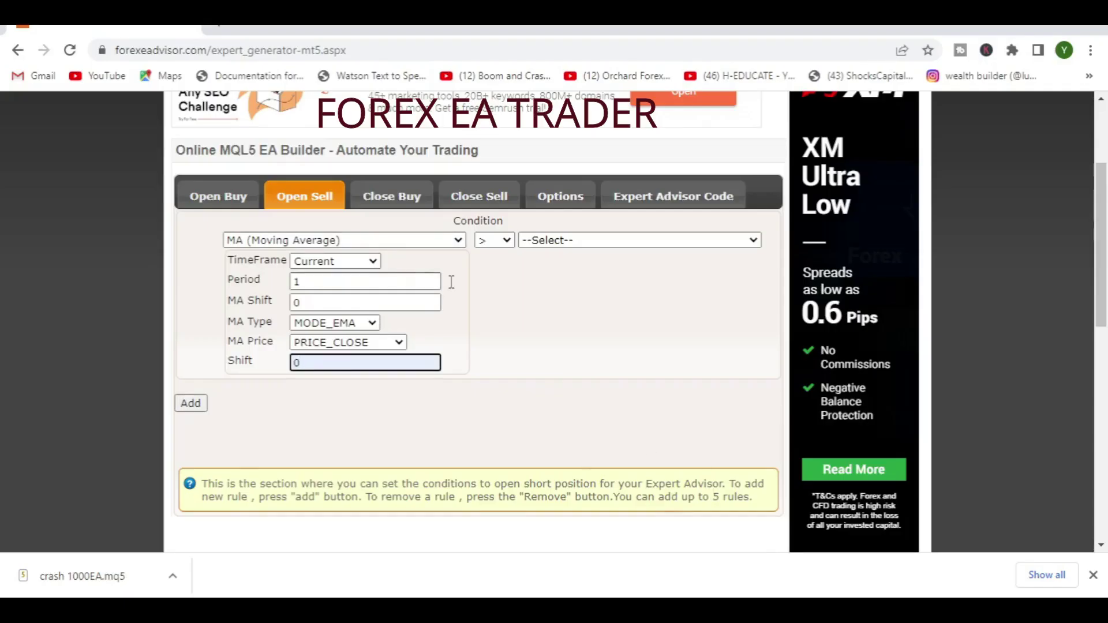
{"action": "left_click", "coordinate": [602, 244]}
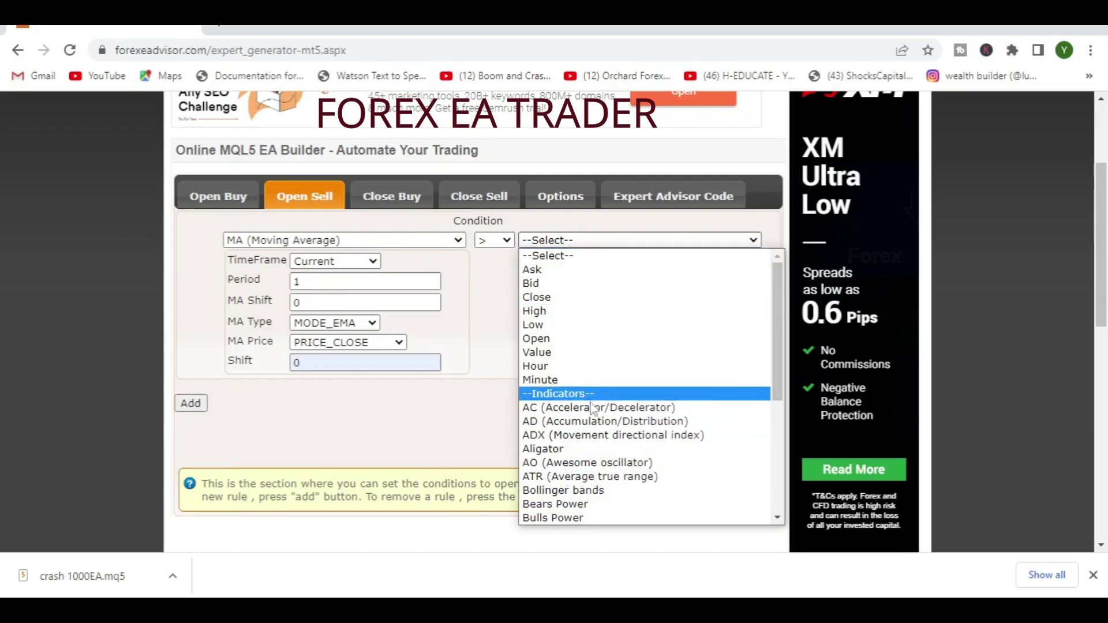
{"action": "scroll", "coordinate": [614, 378], "scroll_direction": "down", "scroll_amount": 5}
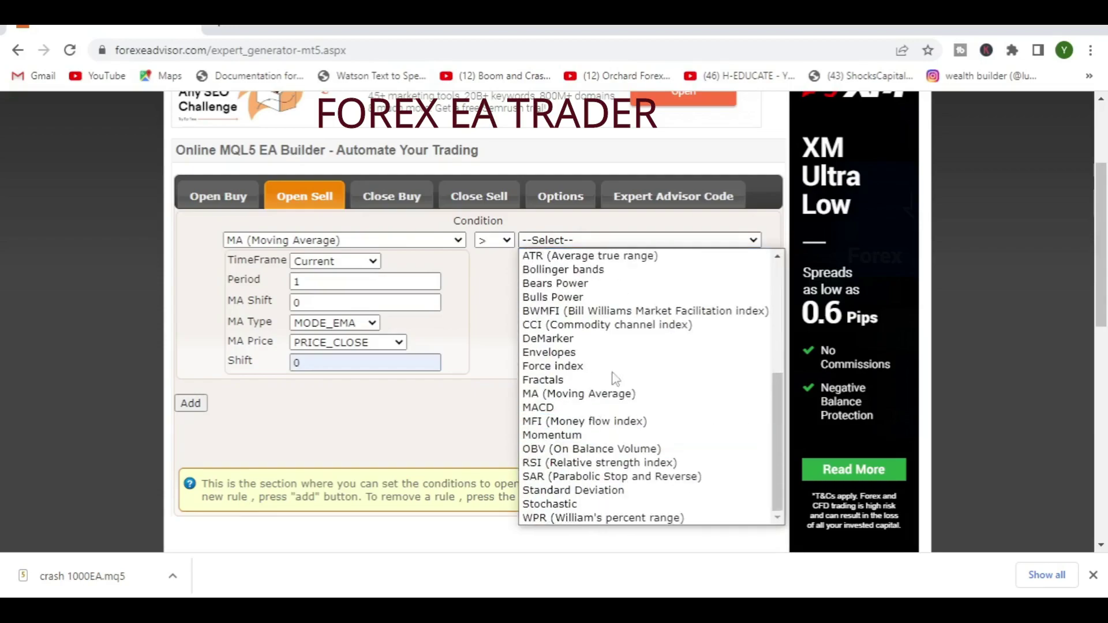
{"action": "left_click", "coordinate": [587, 393]}
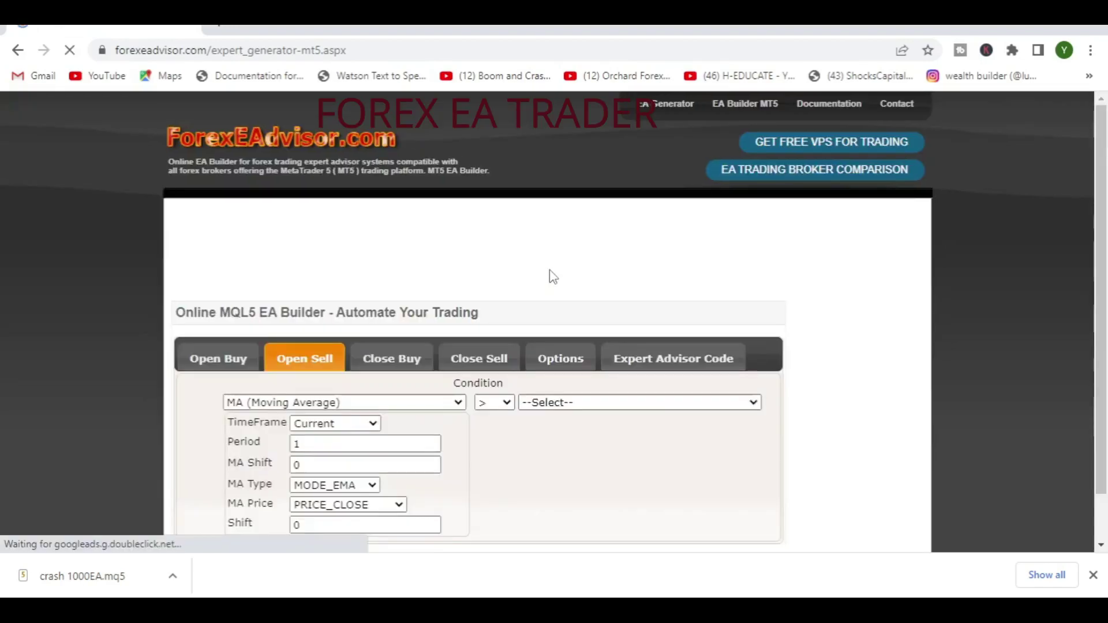
Configure the second moving average with period 1, MA shift 1, type MODE_EMA, price PRICE_CLOSE and shift 0.
{"action": "left_click", "coordinate": [620, 446]}
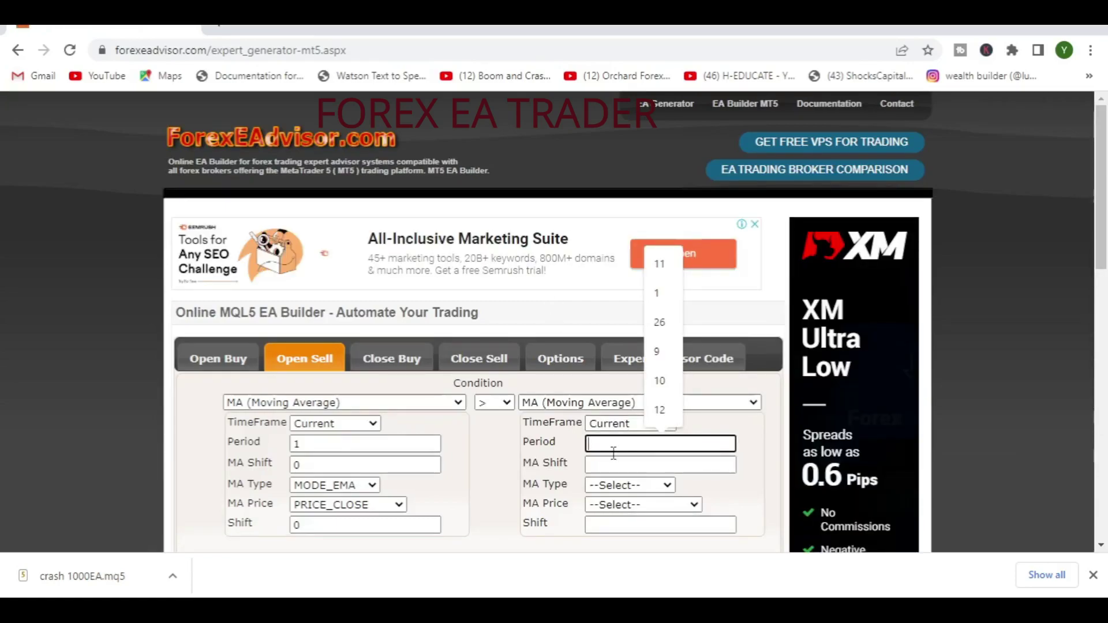
{"action": "type", "text": "1"}
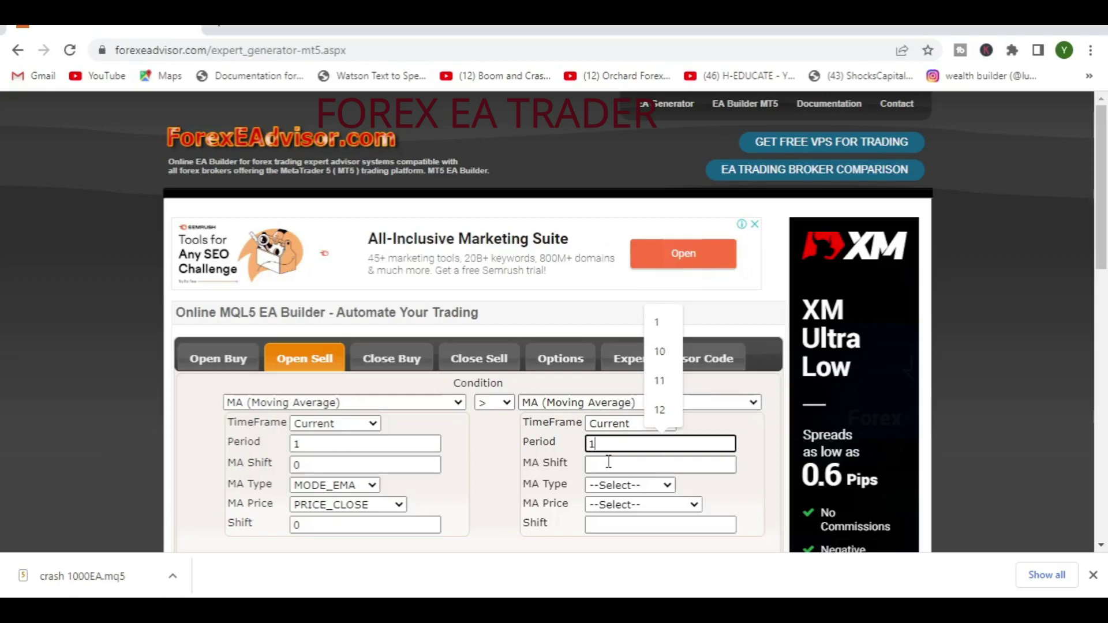
{"action": "left_click", "coordinate": [609, 461]}
{"action": "type", "text": "1"}
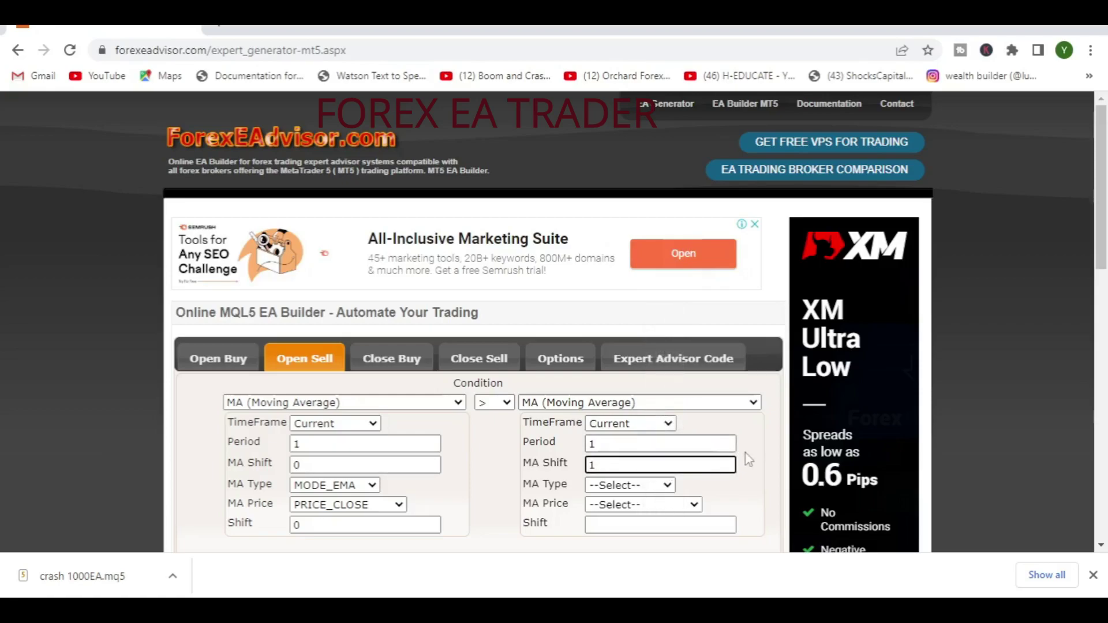
{"action": "scroll", "coordinate": [746, 455], "scroll_direction": "down", "scroll_amount": 3}
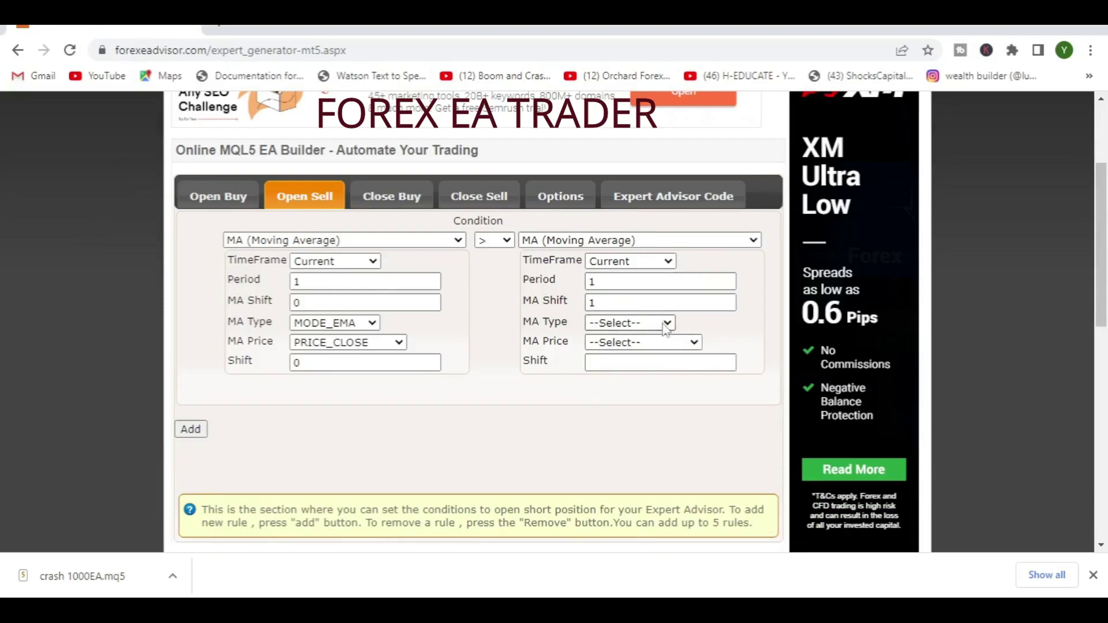
{"action": "left_click", "coordinate": [667, 323]}
{"action": "left_click", "coordinate": [630, 363]}
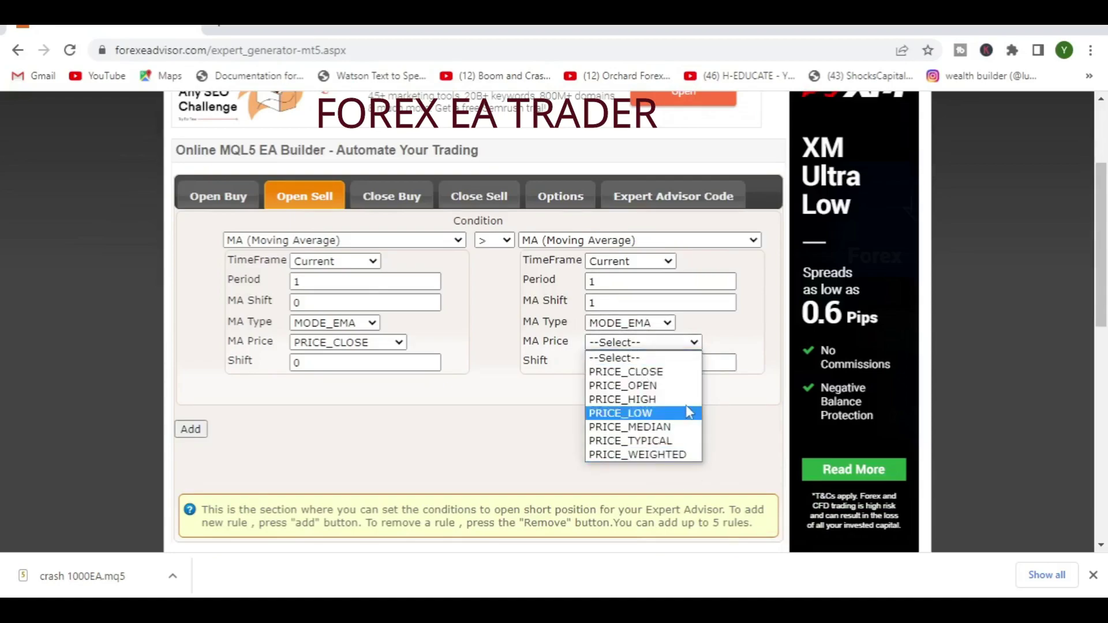
{"action": "left_click", "coordinate": [652, 372]}
{"action": "left_click", "coordinate": [619, 365]}
{"action": "type", "text": "0"}
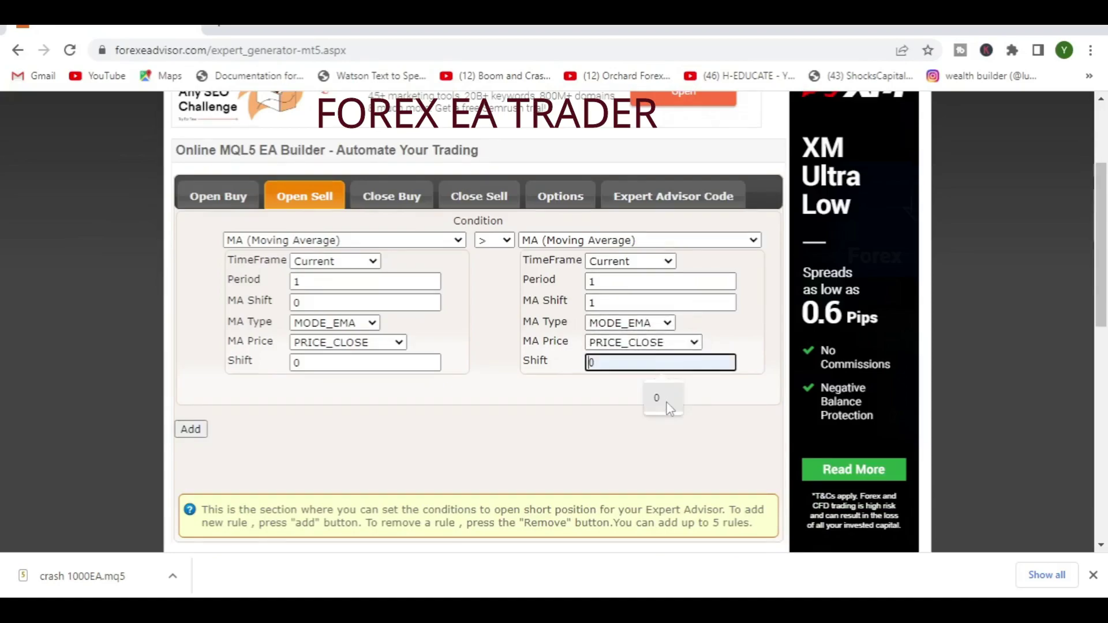
{"action": "left_click", "coordinate": [582, 408]}
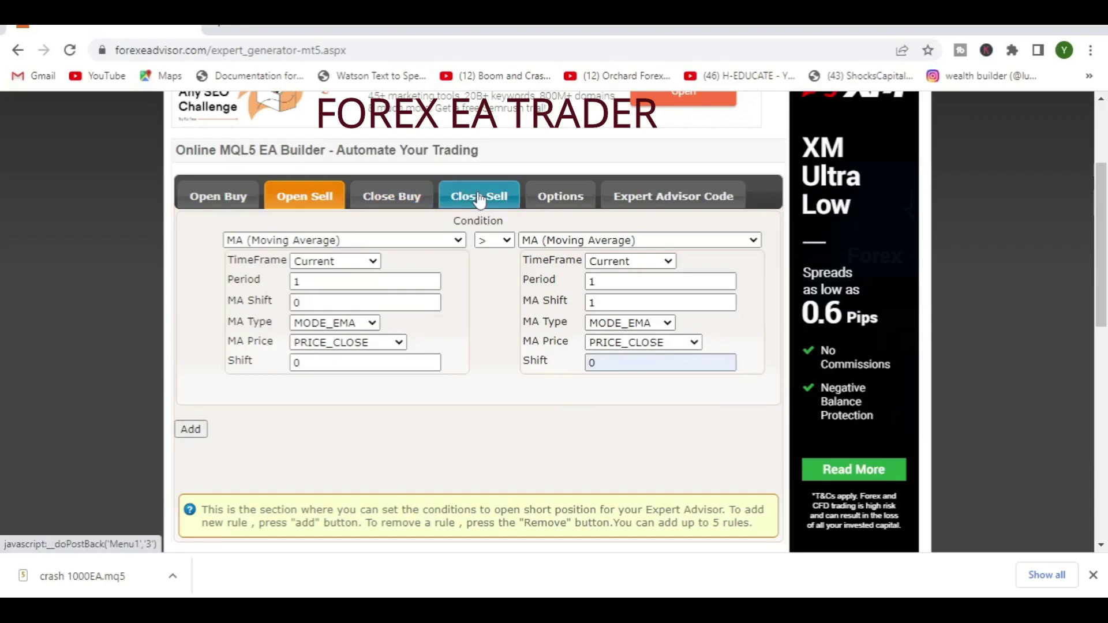
Set the Expert Magic Number to 100234 in the EA options and open the Expert Advisor Code section.
{"action": "left_click", "coordinate": [558, 200]}
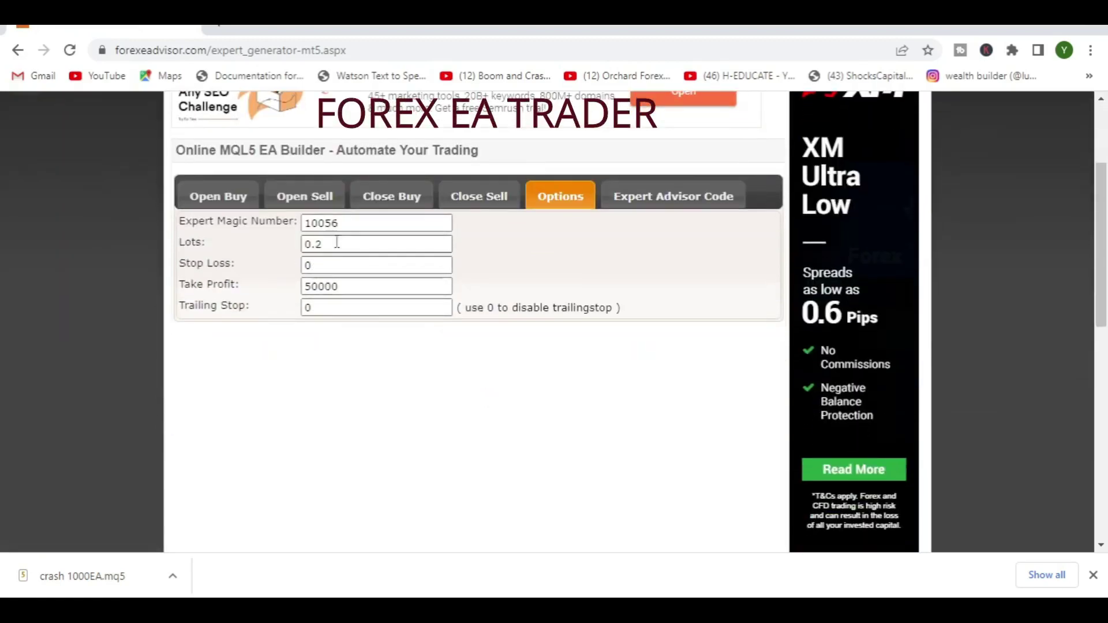
{"action": "left_click_drag", "start_coordinate": [324, 223], "coordinate": [400, 236]}
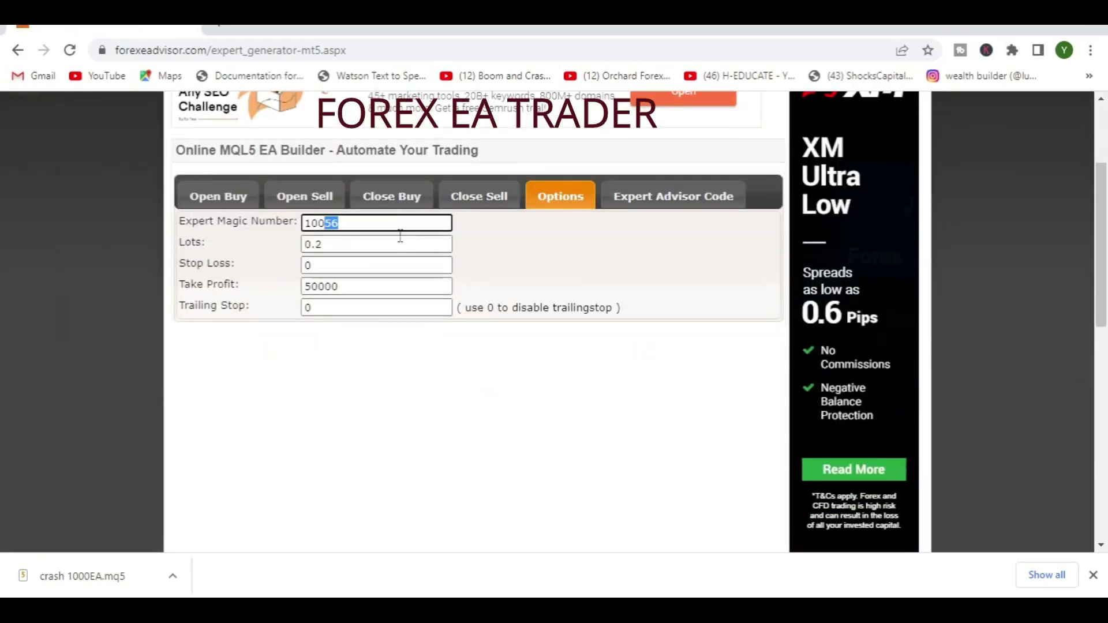
{"action": "type", "text": "234"}
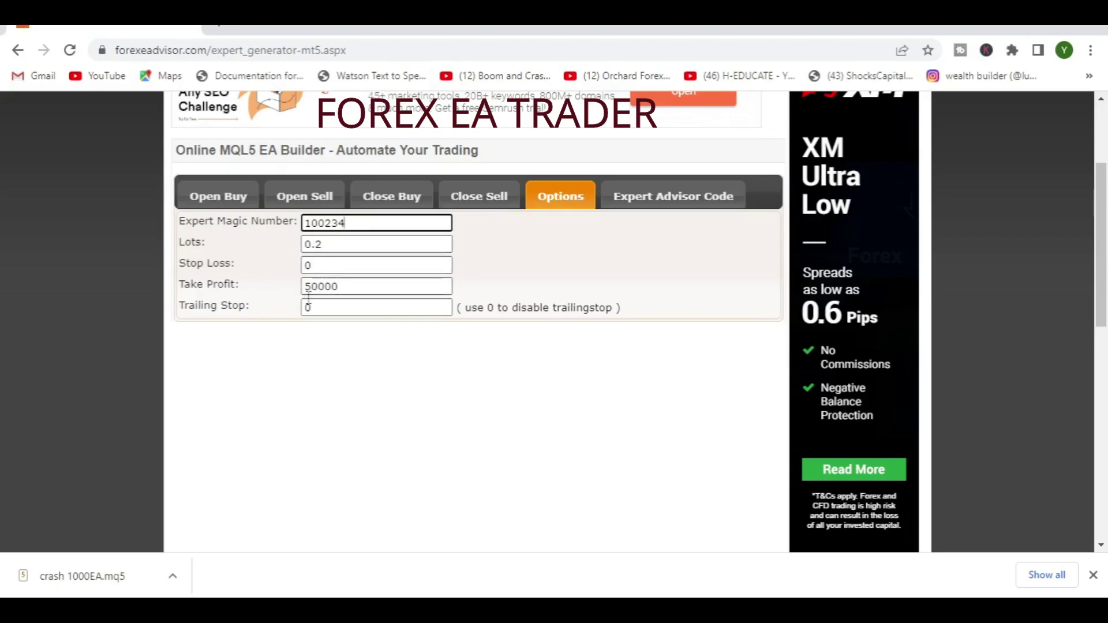
{"action": "left_click", "coordinate": [647, 200]}
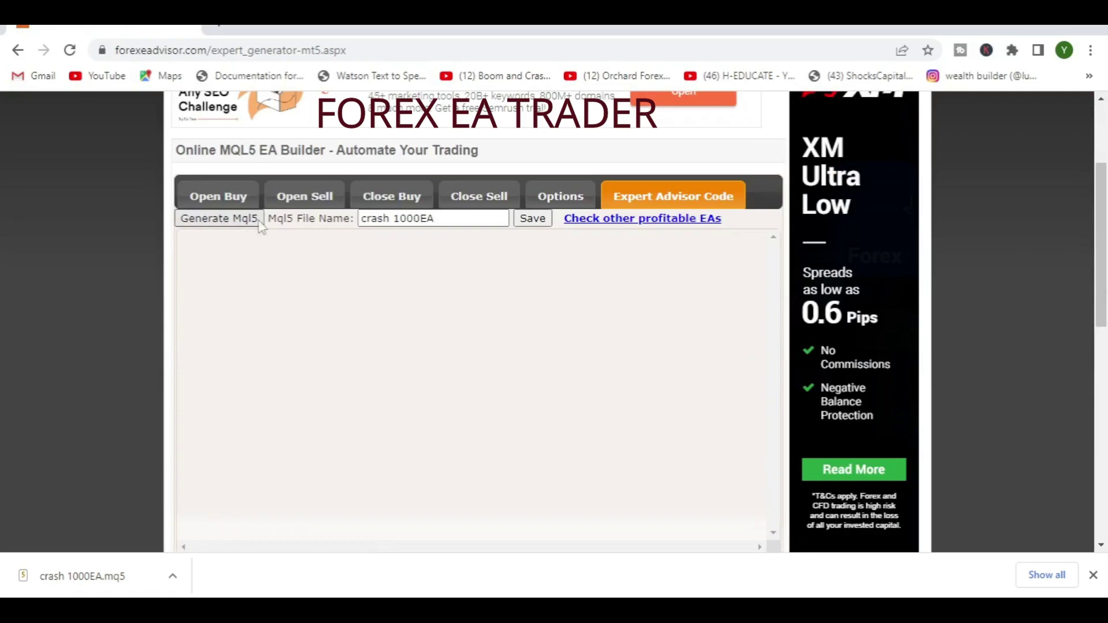
Generate the MQL5 code for the expert advisor and save it under the file name boom 1000EA.
{"action": "left_click", "coordinate": [233, 224]}
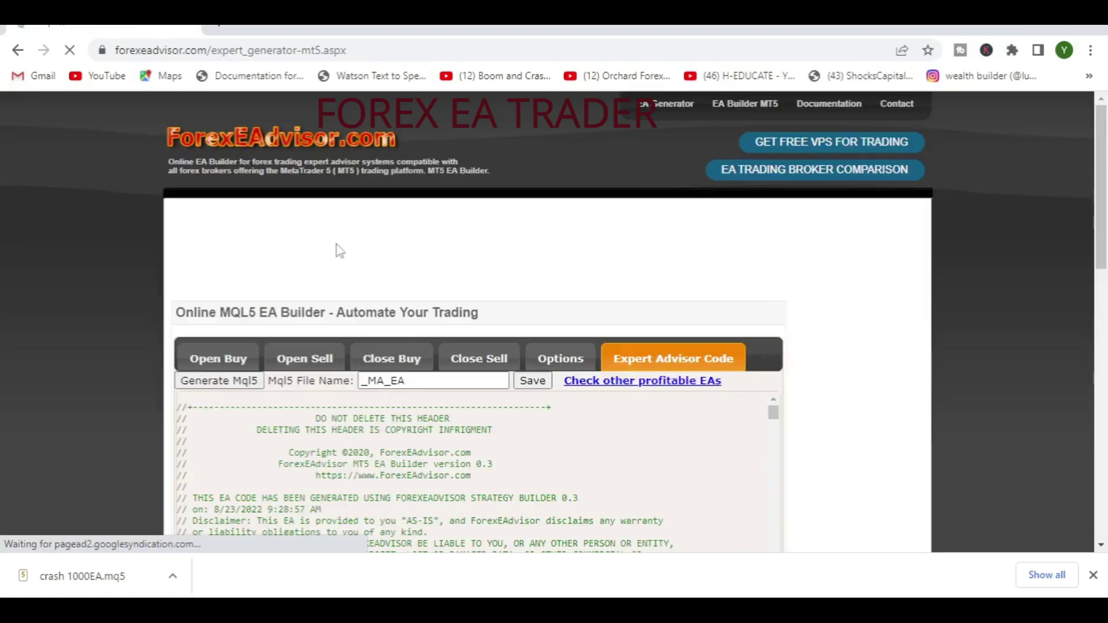
{"action": "left_click_drag", "start_coordinate": [367, 382], "coordinate": [410, 383]}
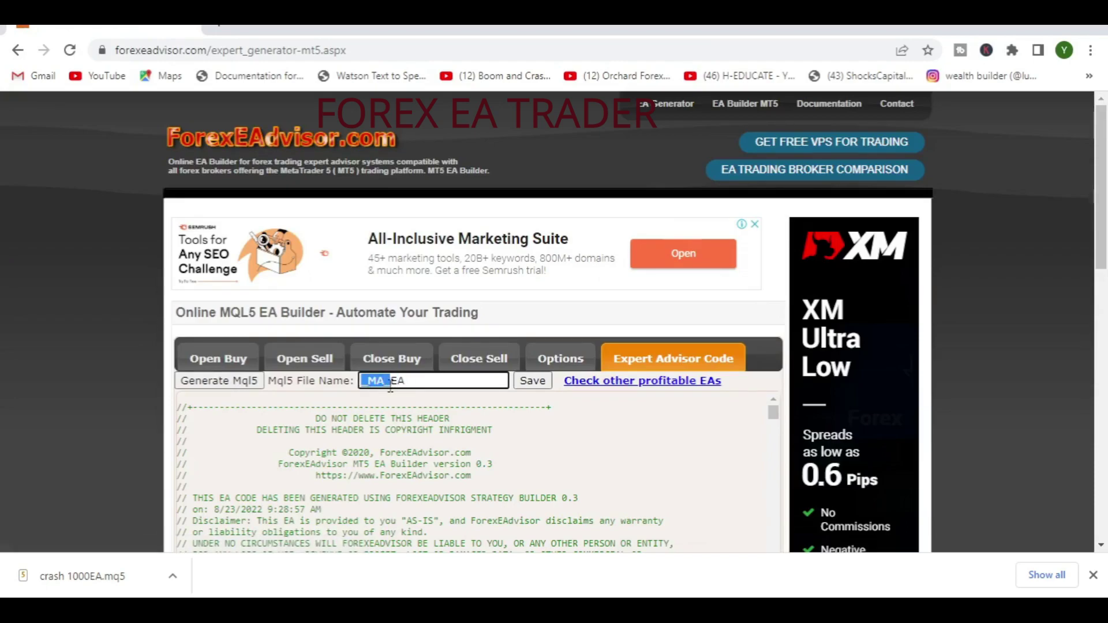
{"action": "type", "text": "boom 1000EA"}
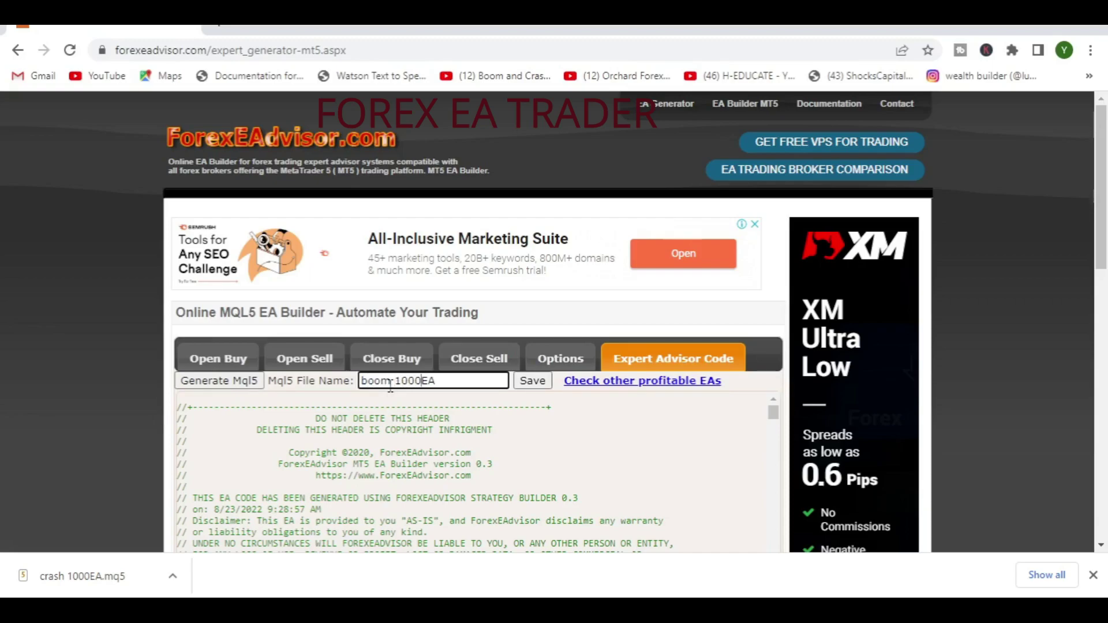
{"action": "left_click", "coordinate": [533, 383]}
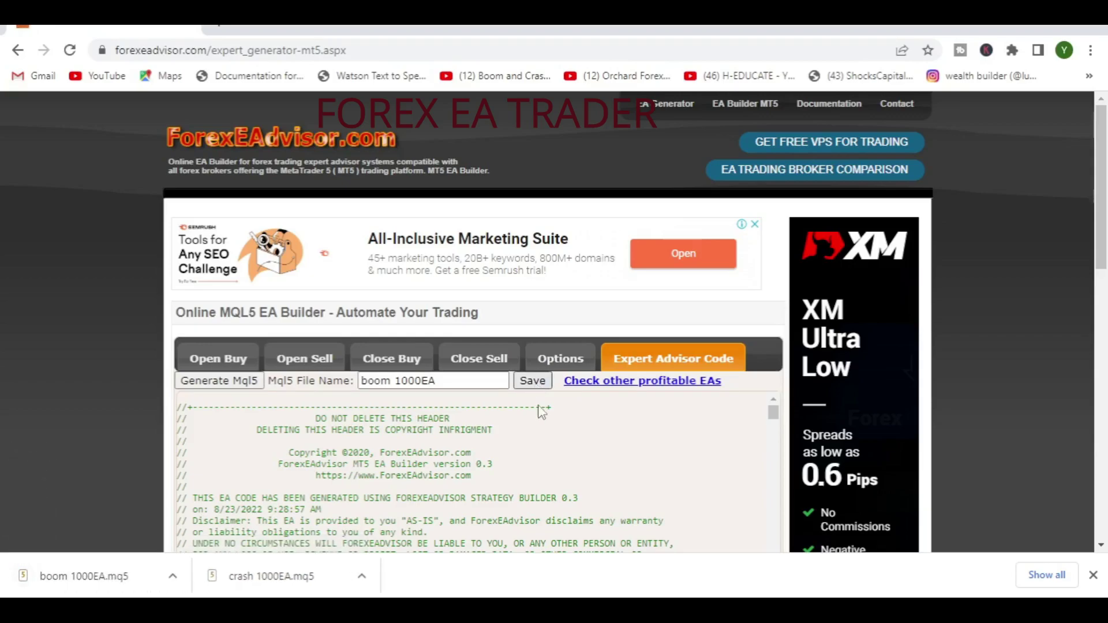
{"action": "scroll", "coordinate": [600, 319], "scroll_direction": "down", "scroll_amount": 3}
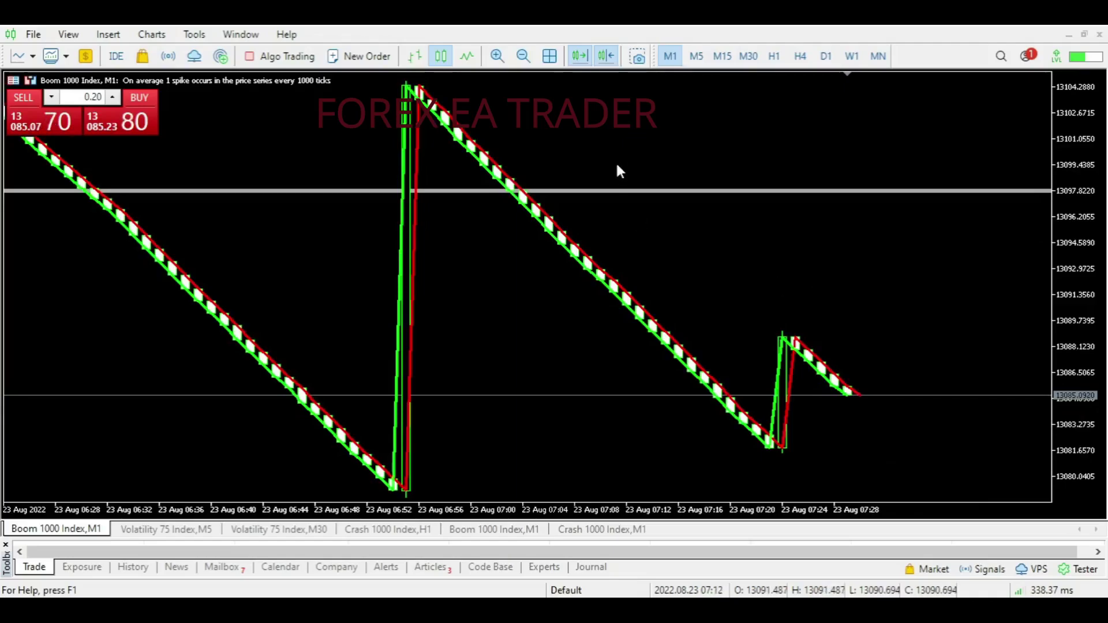
In MetaTrader 5, show the Crash 1000 Index M1 chart and place a horizontal line at about 6607.80, just after the latest drop.
{"action": "left_click", "coordinate": [525, 56]}
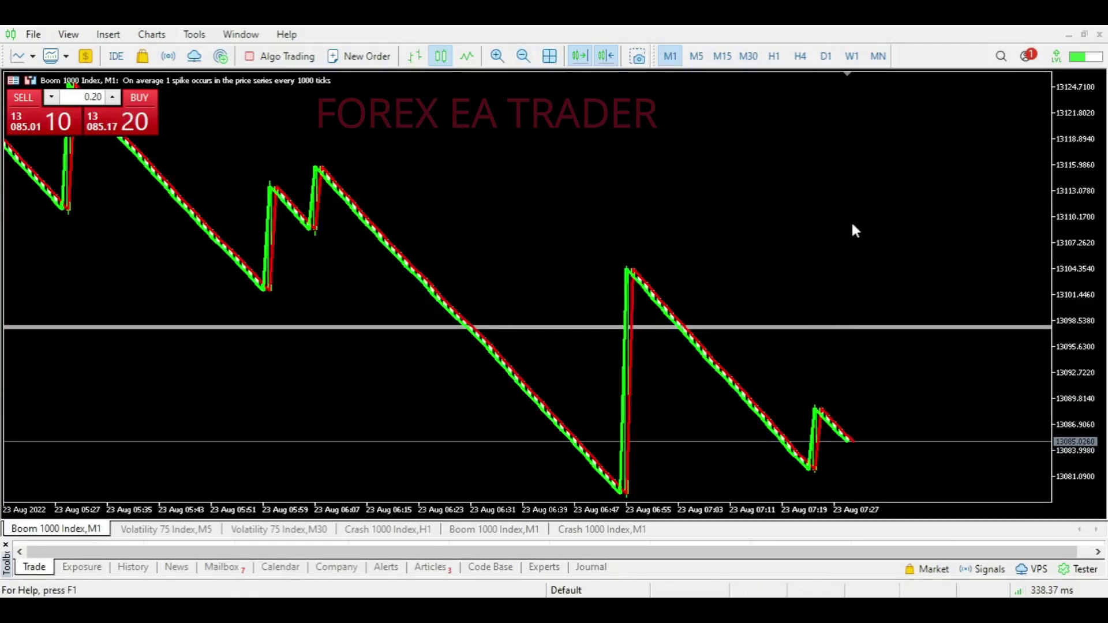
{"action": "left_click_drag", "start_coordinate": [1083, 193], "coordinate": [1095, 247]}
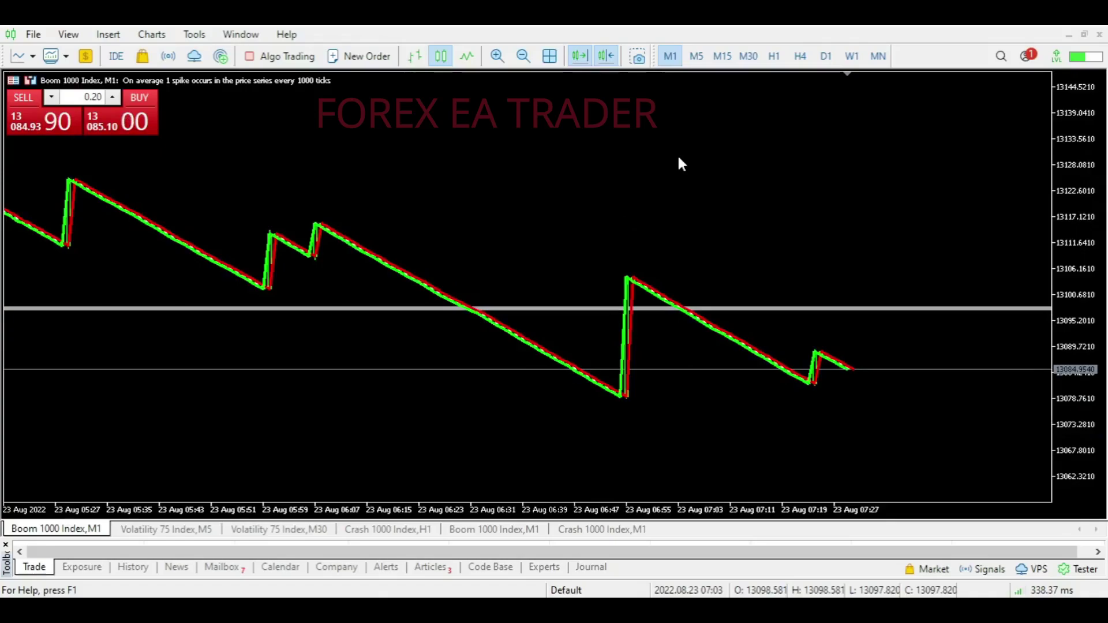
{"action": "left_click", "coordinate": [596, 529]}
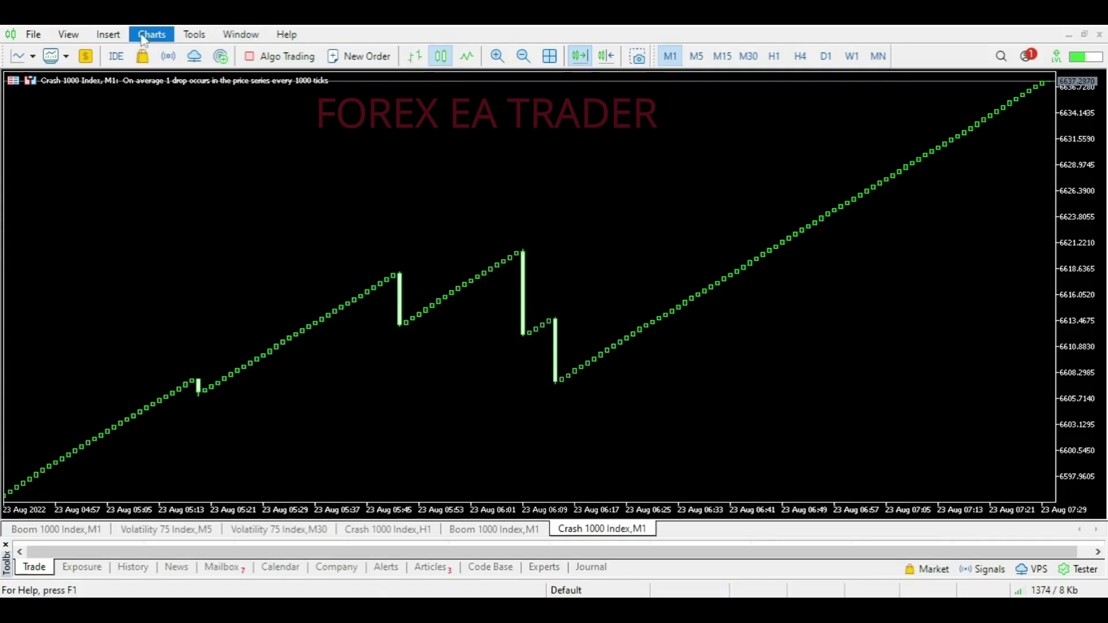
{"action": "left_click", "coordinate": [108, 34]}
{"action": "mouse_move", "coordinate": [159, 58]}
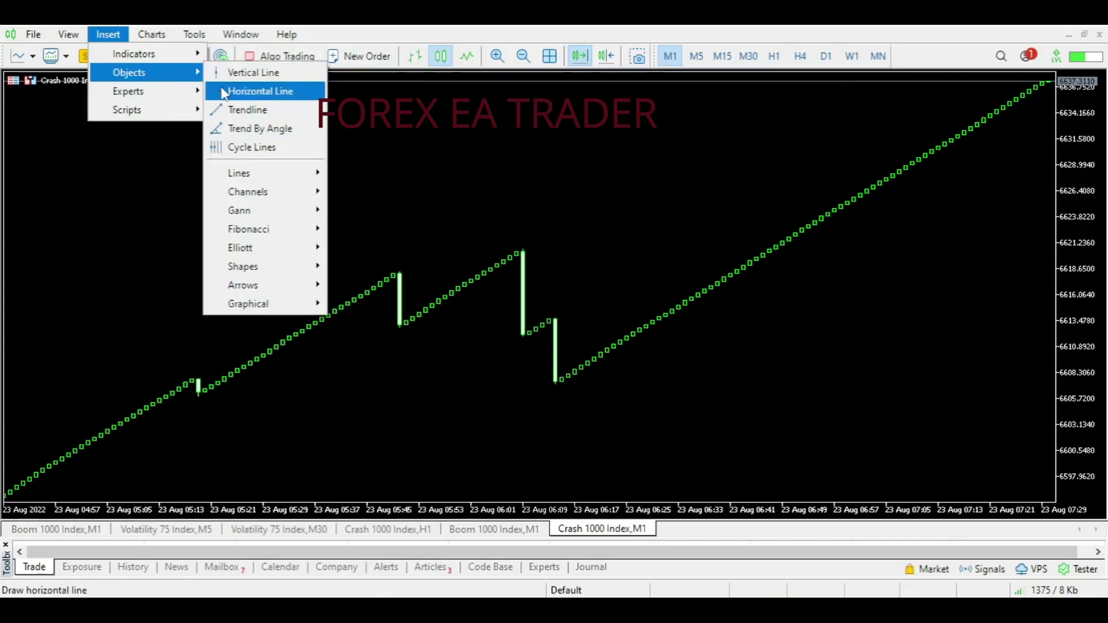
{"action": "left_click", "coordinate": [254, 91]}
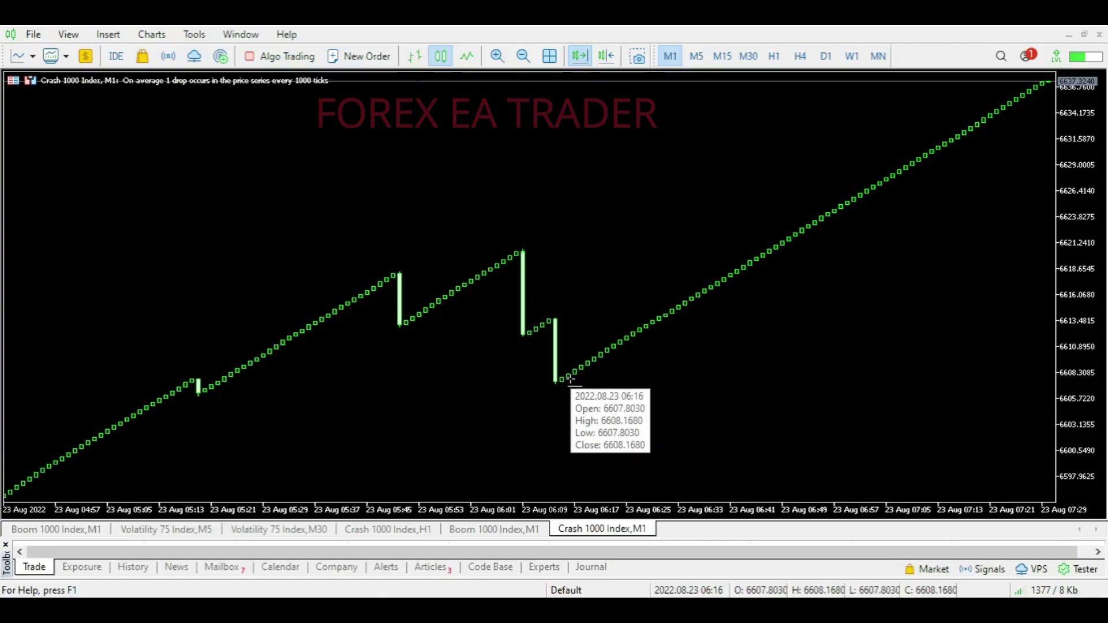
{"action": "left_click", "coordinate": [570, 378]}
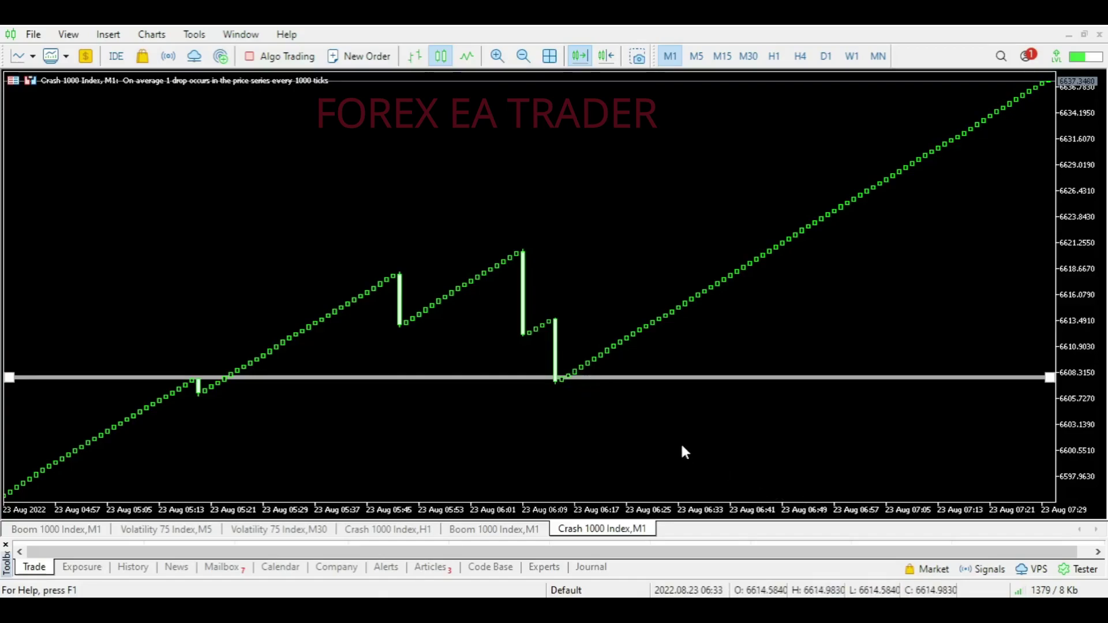
Add a second horizontal line slightly above the first on the Crash 1000 M1 chart and delete both lines.
{"action": "left_click", "coordinate": [107, 36]}
{"action": "mouse_move", "coordinate": [188, 62]}
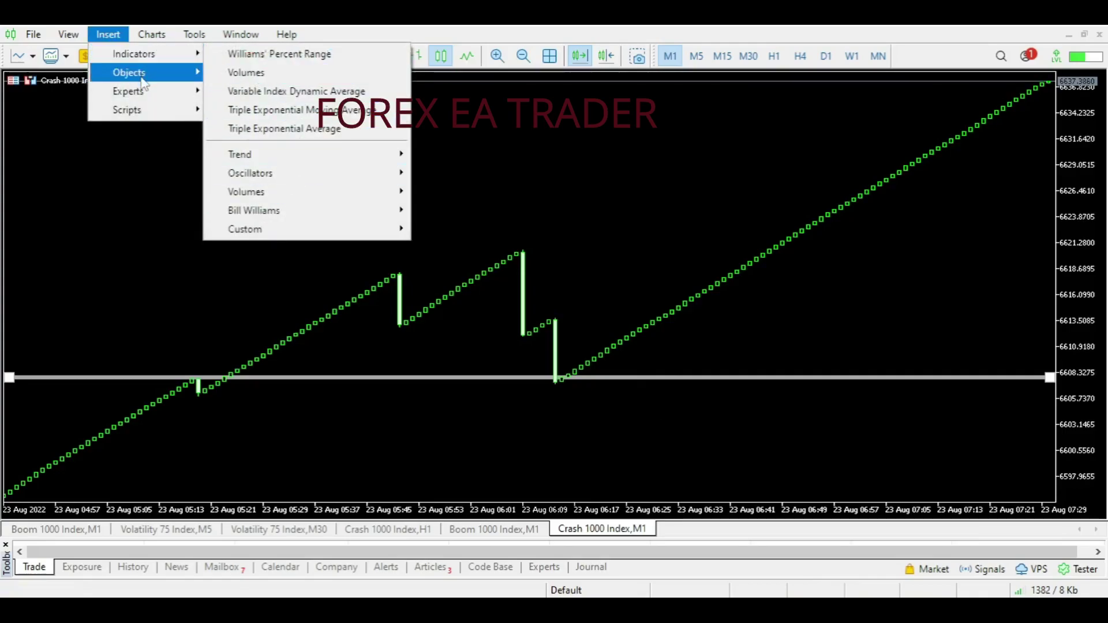
{"action": "mouse_move", "coordinate": [144, 81]}
{"action": "left_click", "coordinate": [248, 91]}
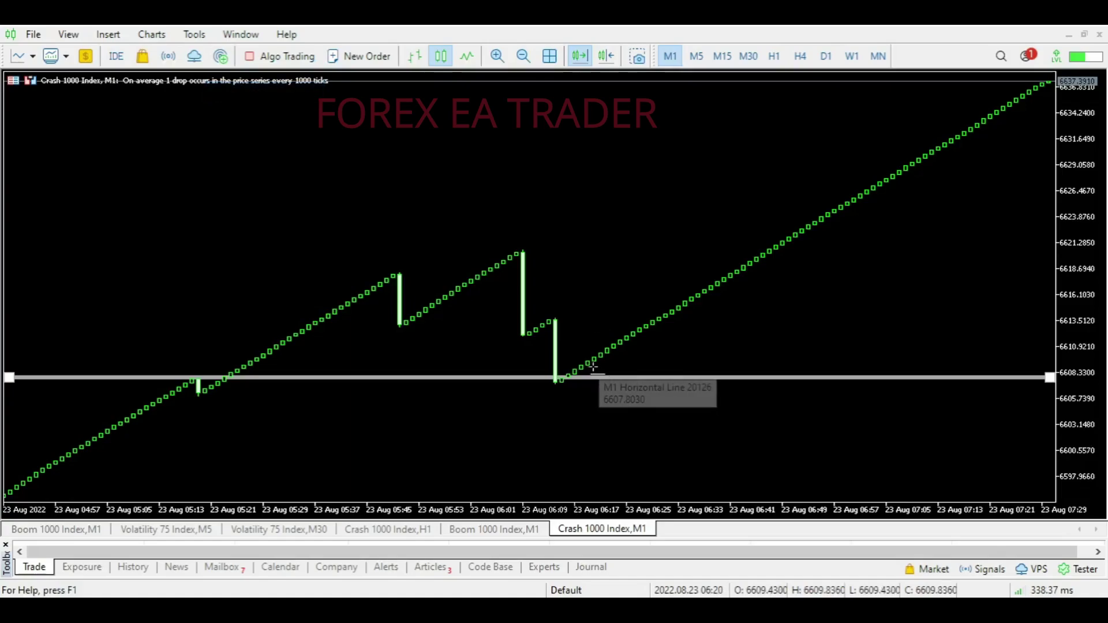
{"action": "left_click", "coordinate": [592, 365]}
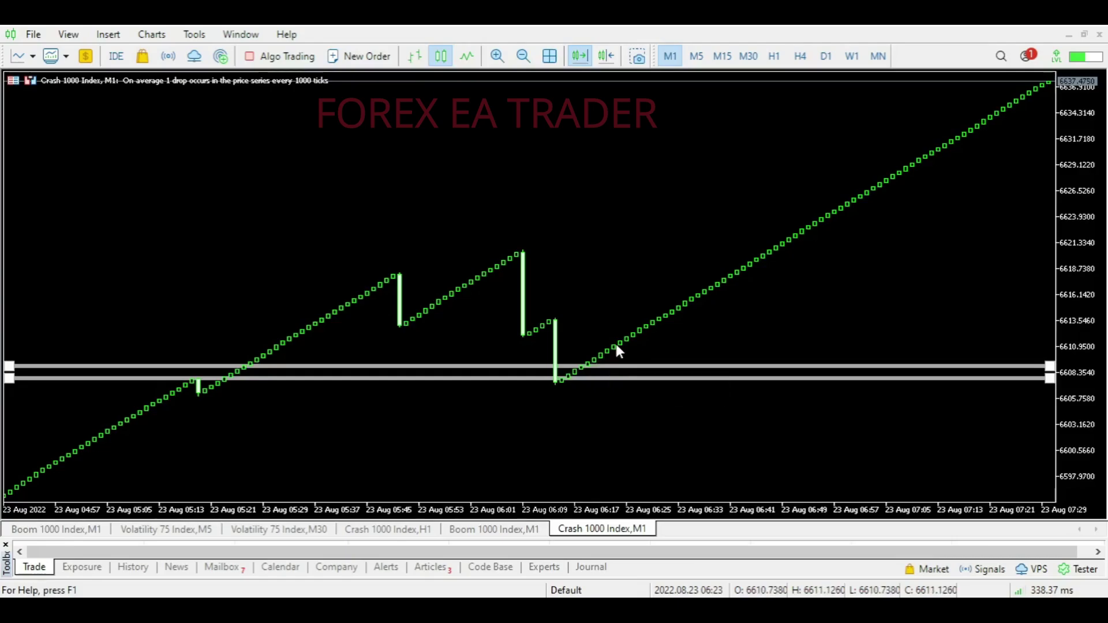
{"action": "mouse_move", "coordinate": [615, 345]}
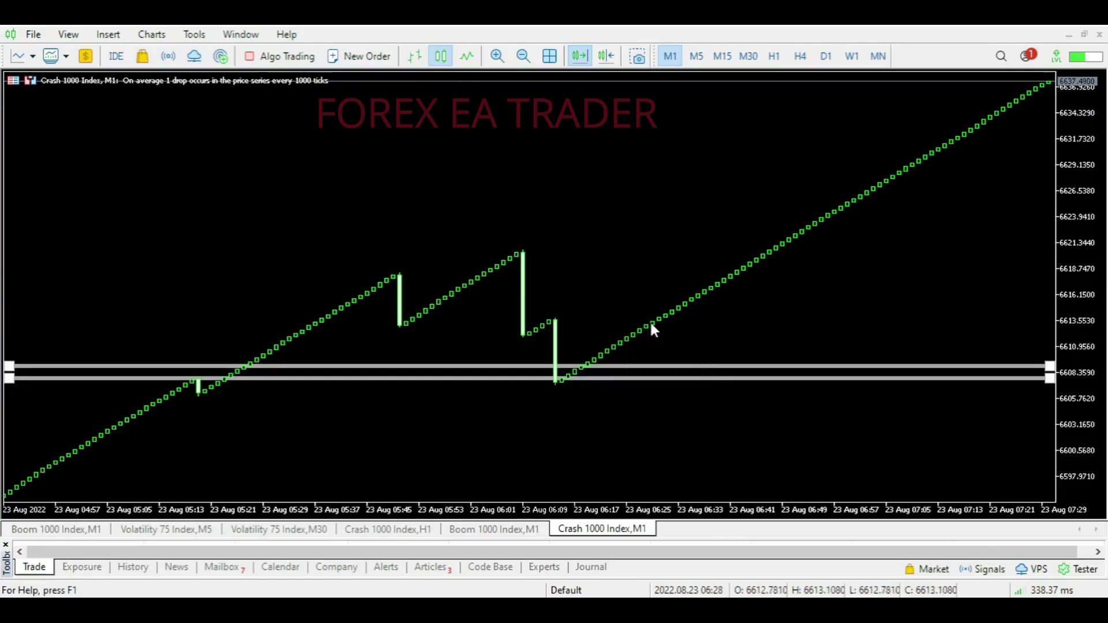
{"action": "mouse_move", "coordinate": [1049, 93]}
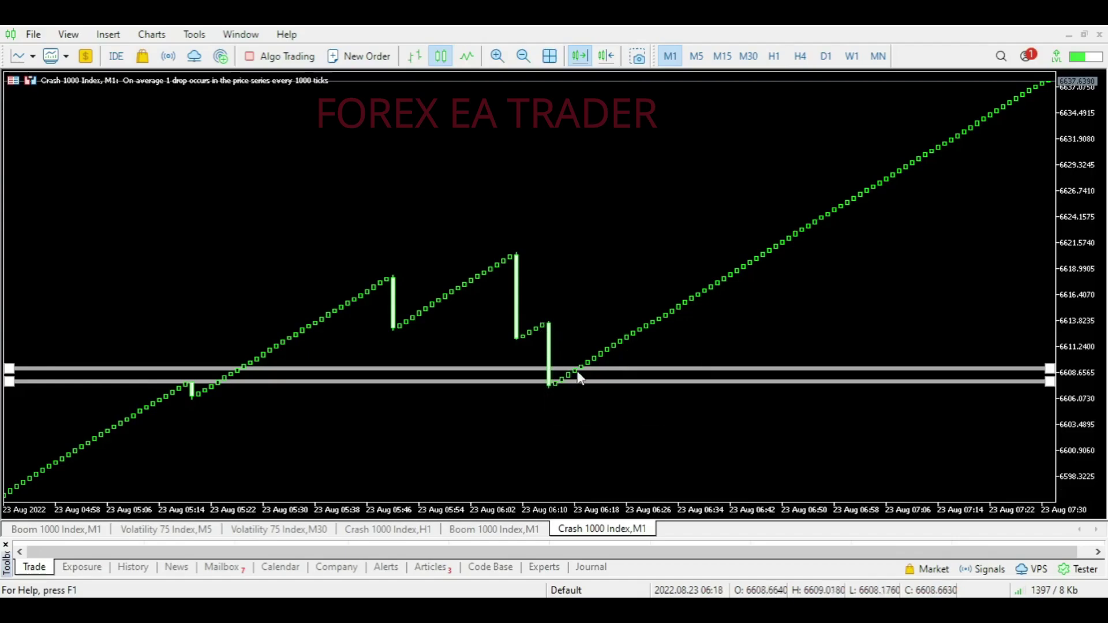
{"action": "mouse_move", "coordinate": [594, 367]}
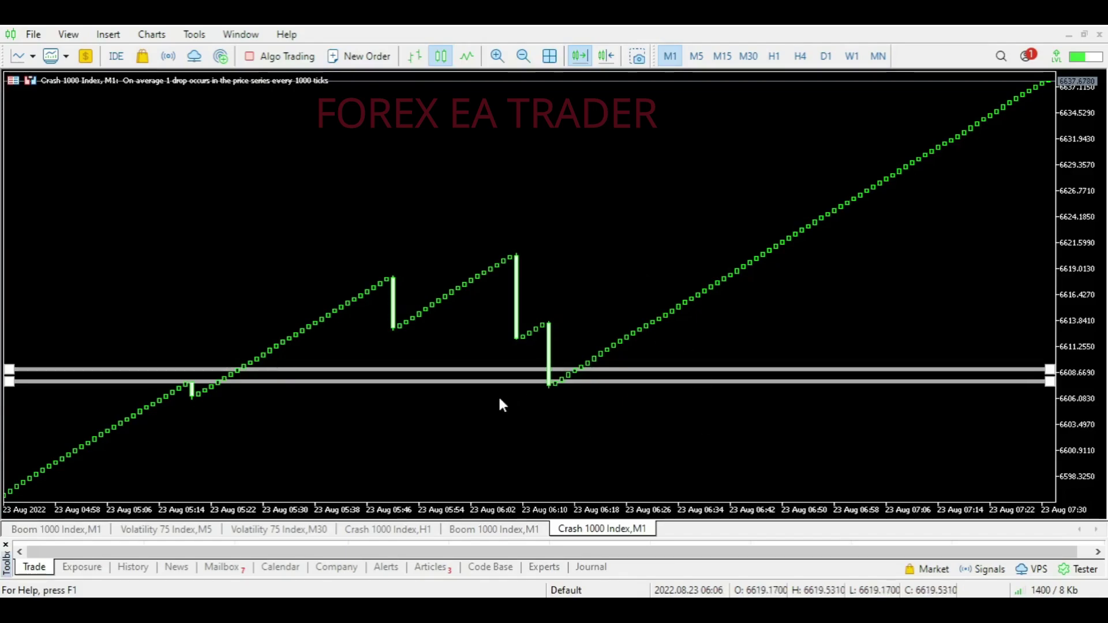
{"action": "key", "text": "Delete"}
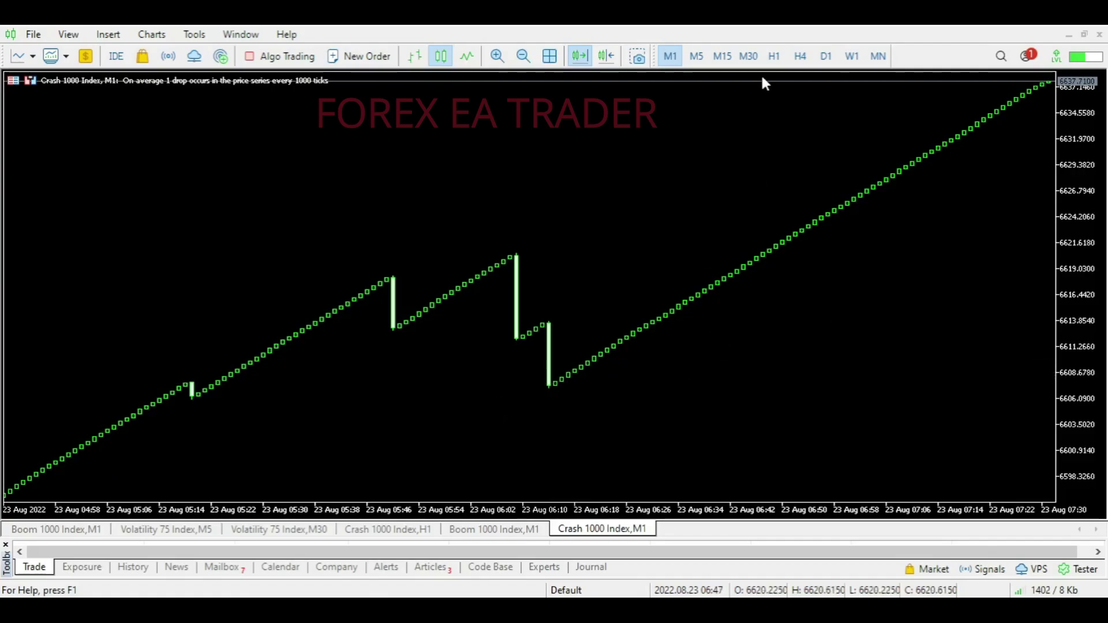
Switch the Crash 1000 Index chart to the H1 timeframe and enable the chart shift.
{"action": "left_click", "coordinate": [774, 56]}
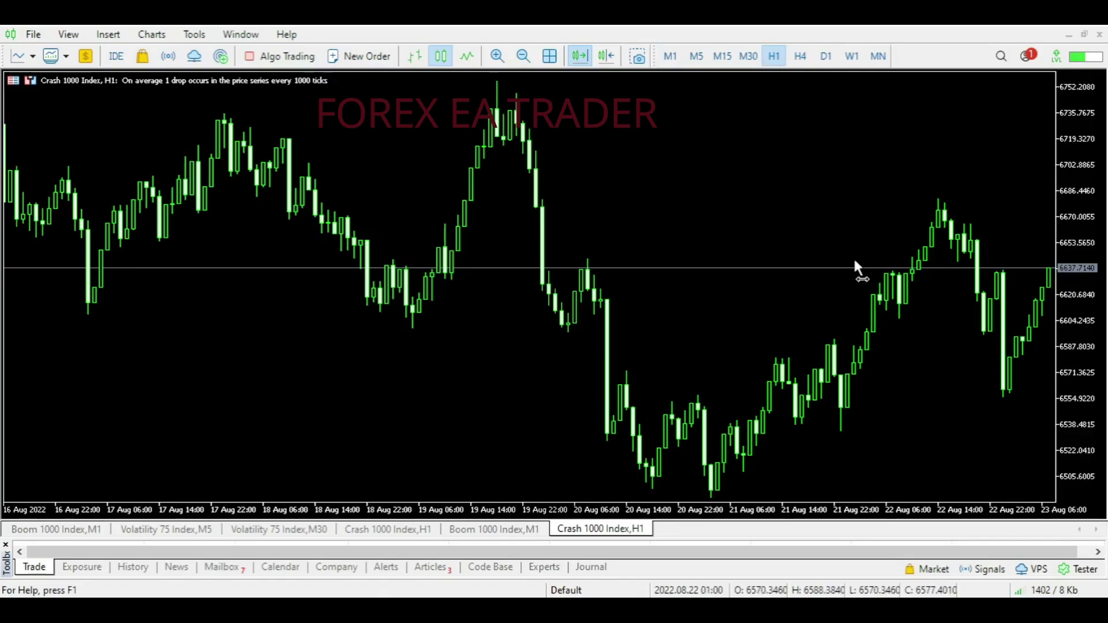
{"action": "left_click", "coordinate": [606, 58]}
{"action": "left_click_drag", "start_coordinate": [1075, 164], "coordinate": [1064, 202]}
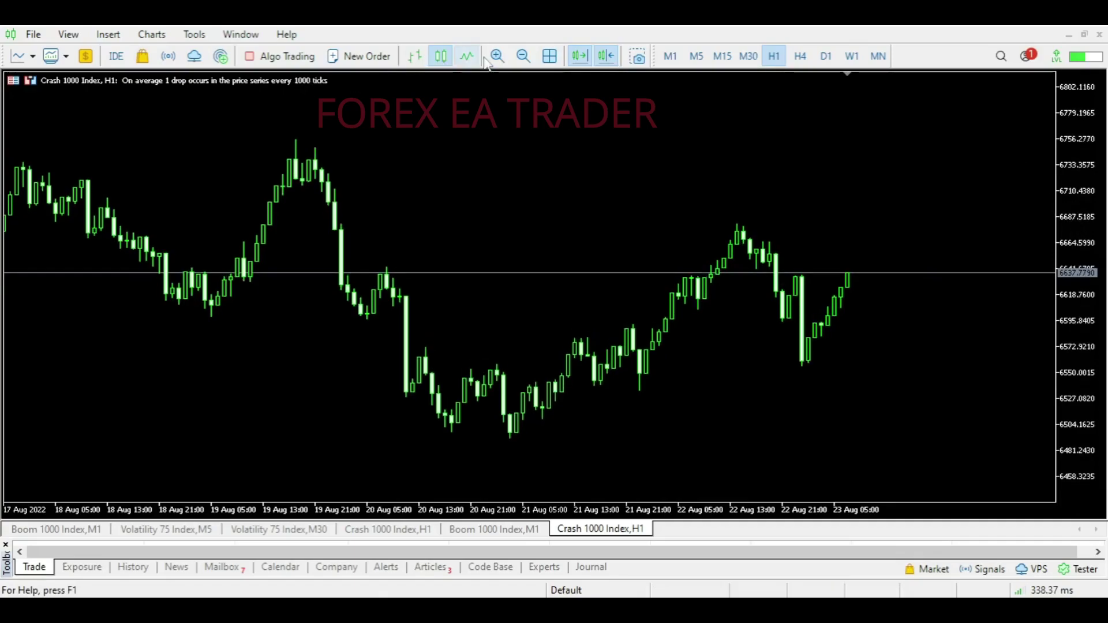
Place a horizontal line at about 6556 along the latest H1 swing low and move it slightly higher.
{"action": "left_click", "coordinate": [108, 34]}
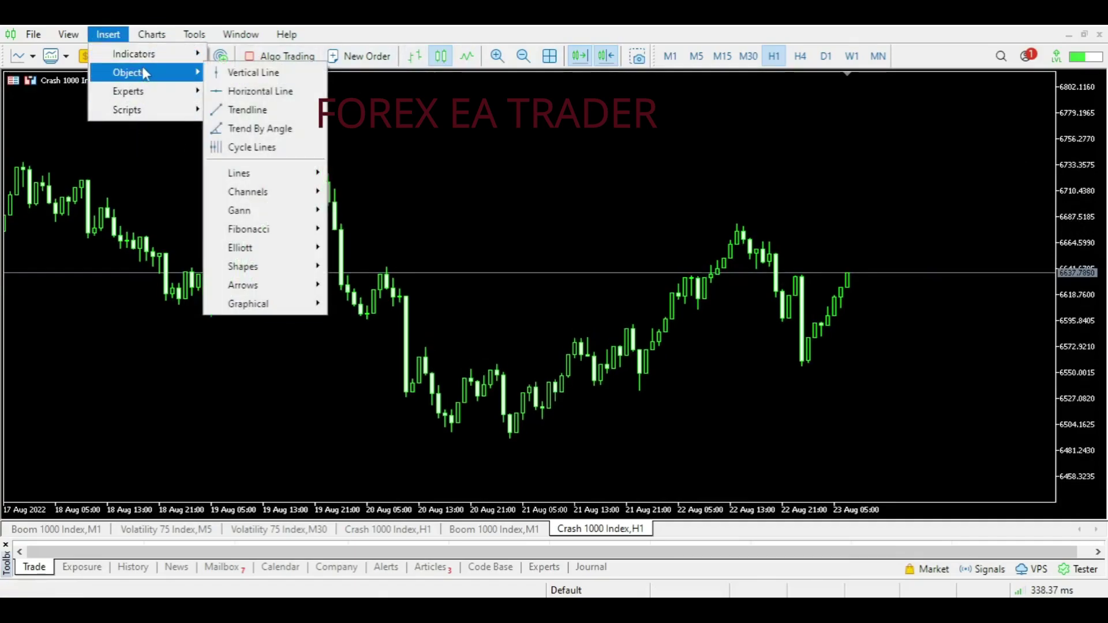
{"action": "mouse_move", "coordinate": [166, 72]}
{"action": "left_click", "coordinate": [239, 92]}
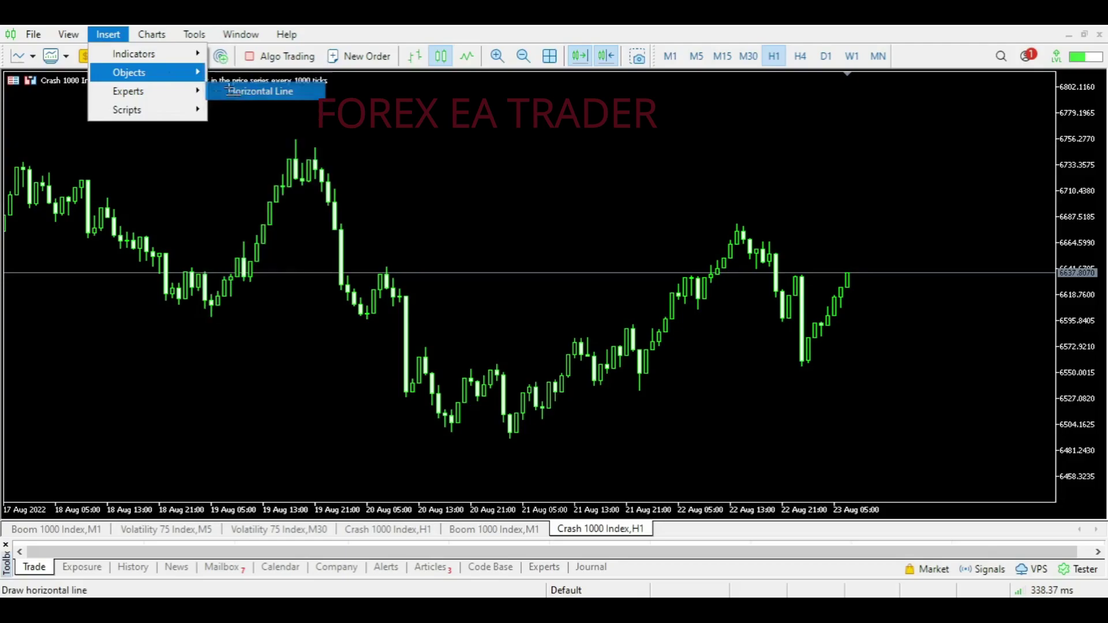
{"action": "left_click", "coordinate": [810, 368]}
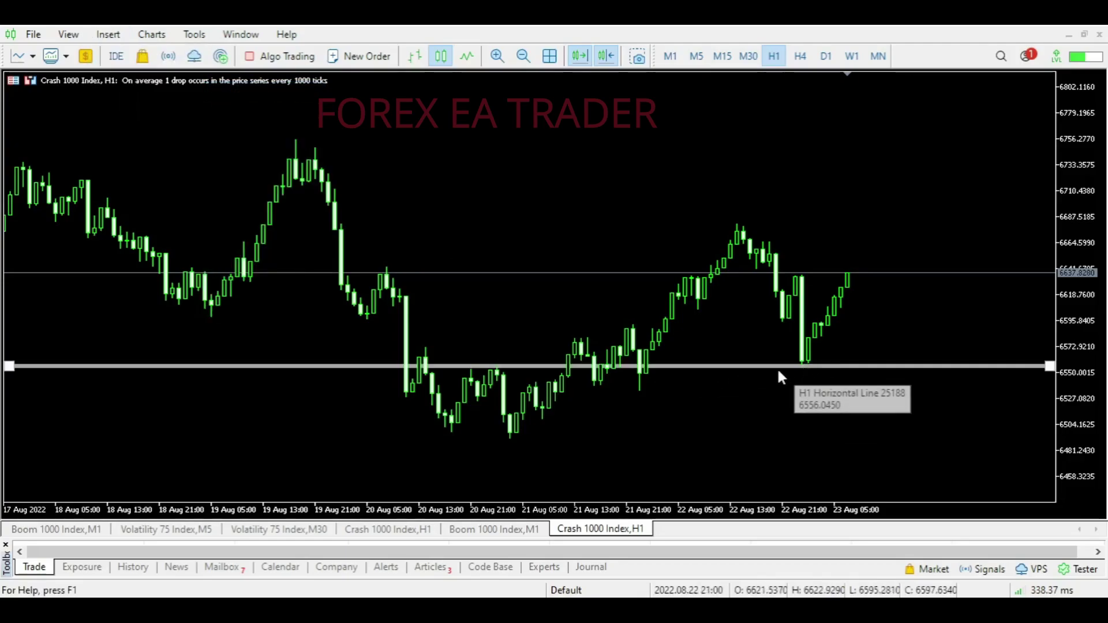
{"action": "left_click_drag", "start_coordinate": [761, 367], "coordinate": [762, 359]}
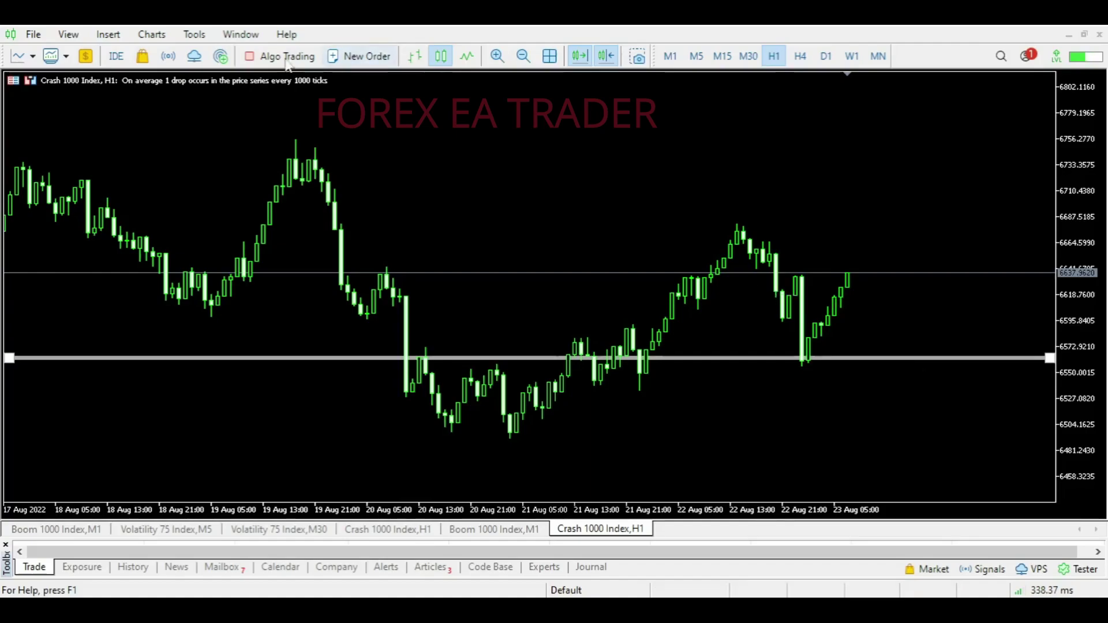
Place a second horizontal line at about 6634.5, just below the current price, and move it slightly higher.
{"action": "left_click", "coordinate": [108, 34]}
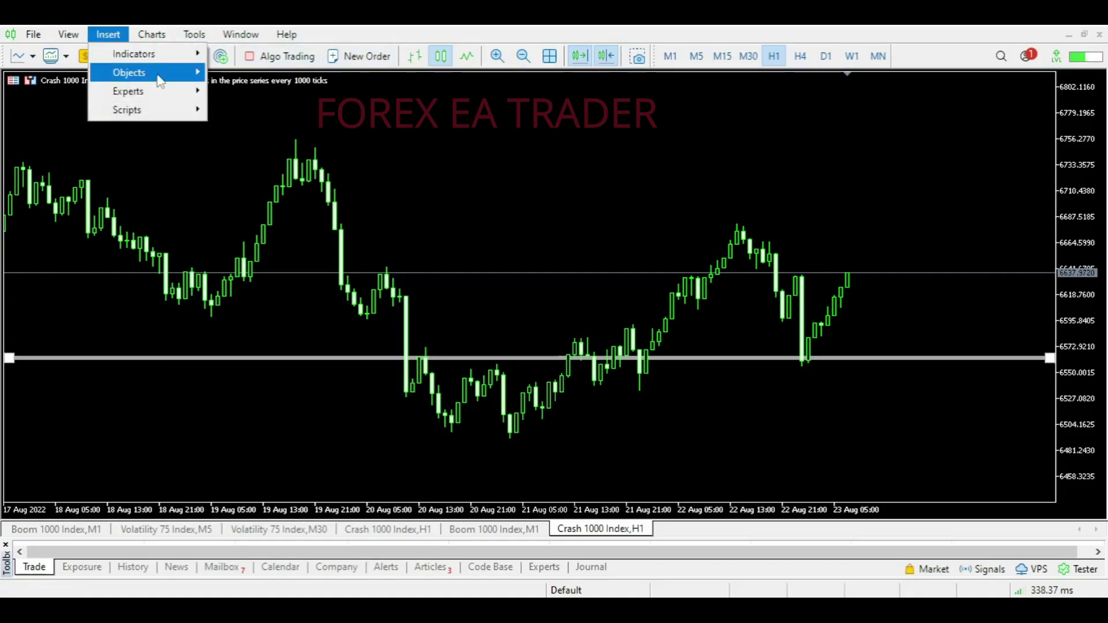
{"action": "mouse_move", "coordinate": [155, 73]}
{"action": "left_click", "coordinate": [274, 90]}
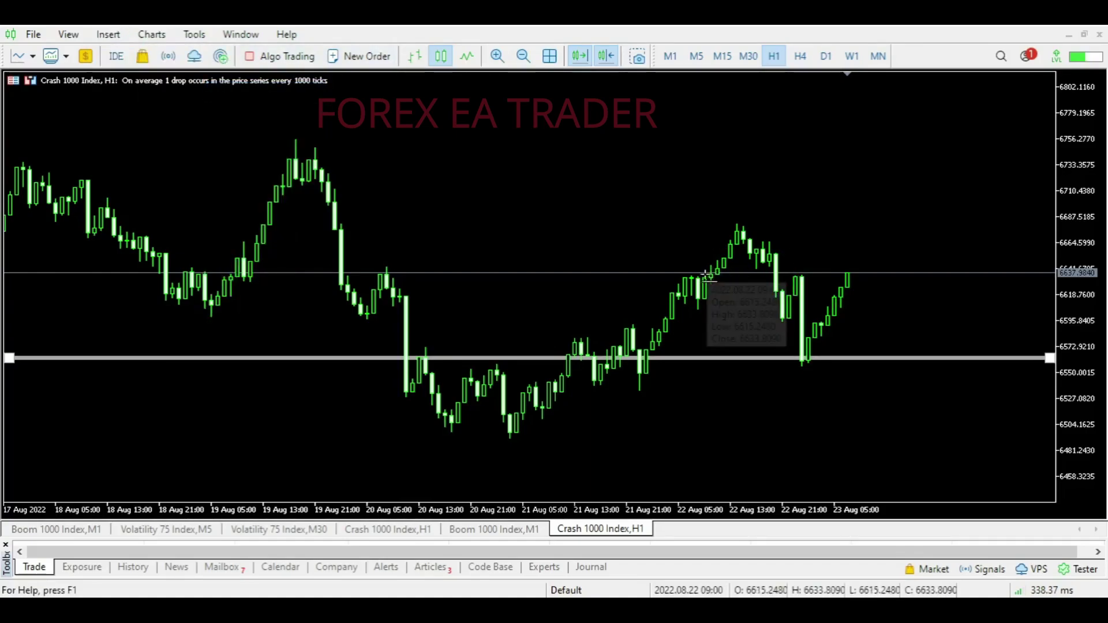
{"action": "left_click", "coordinate": [753, 277]}
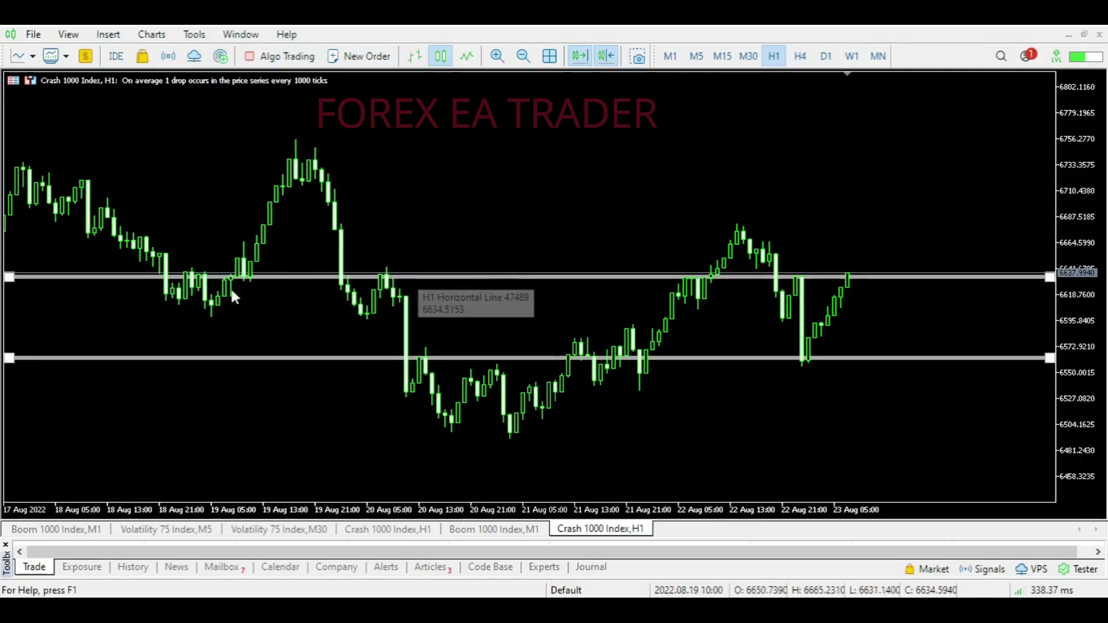
{"action": "mouse_move", "coordinate": [286, 278]}
{"action": "left_mouse_down"}
{"action": "mouse_move", "coordinate": [278, 304]}
{"action": "mouse_move", "coordinate": [278, 276]}
{"action": "left_mouse_up"}
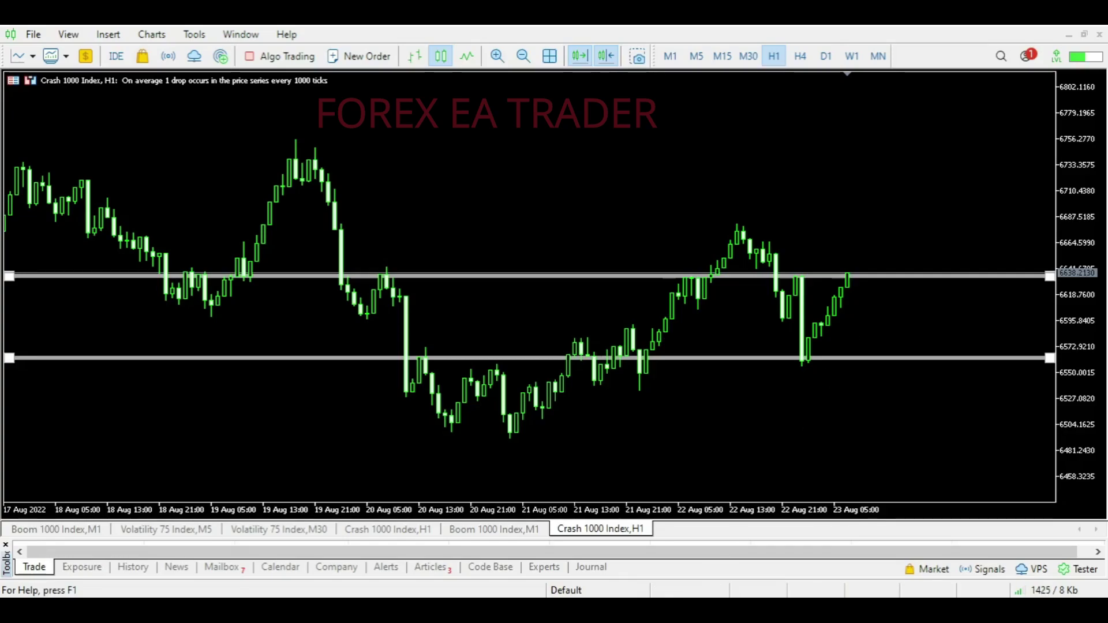
{"action": "key", "text": "alt+Tab"}
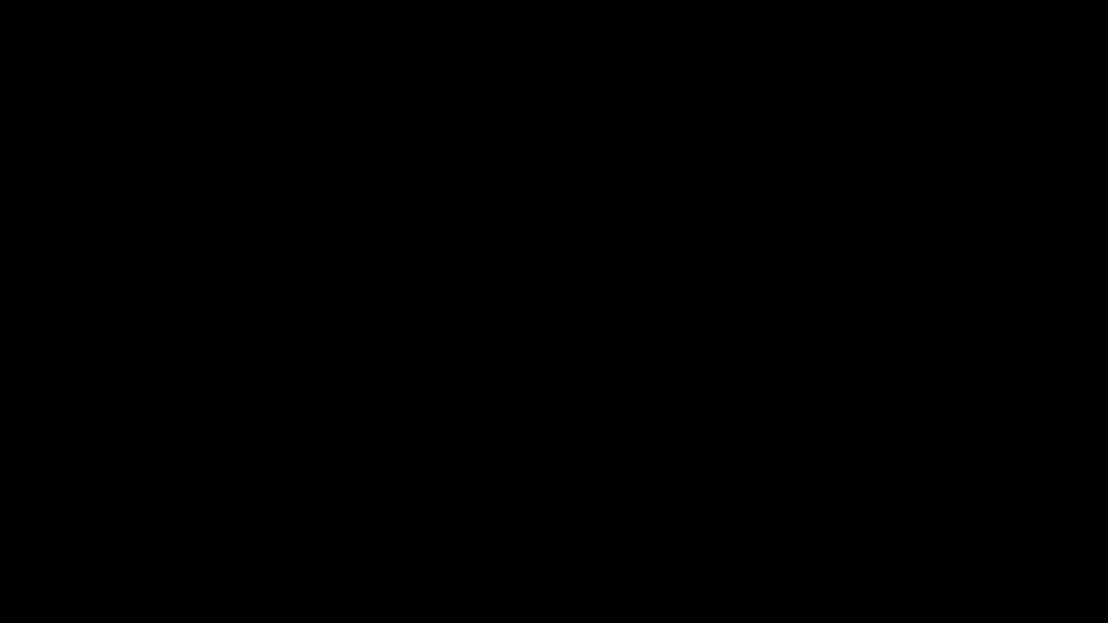